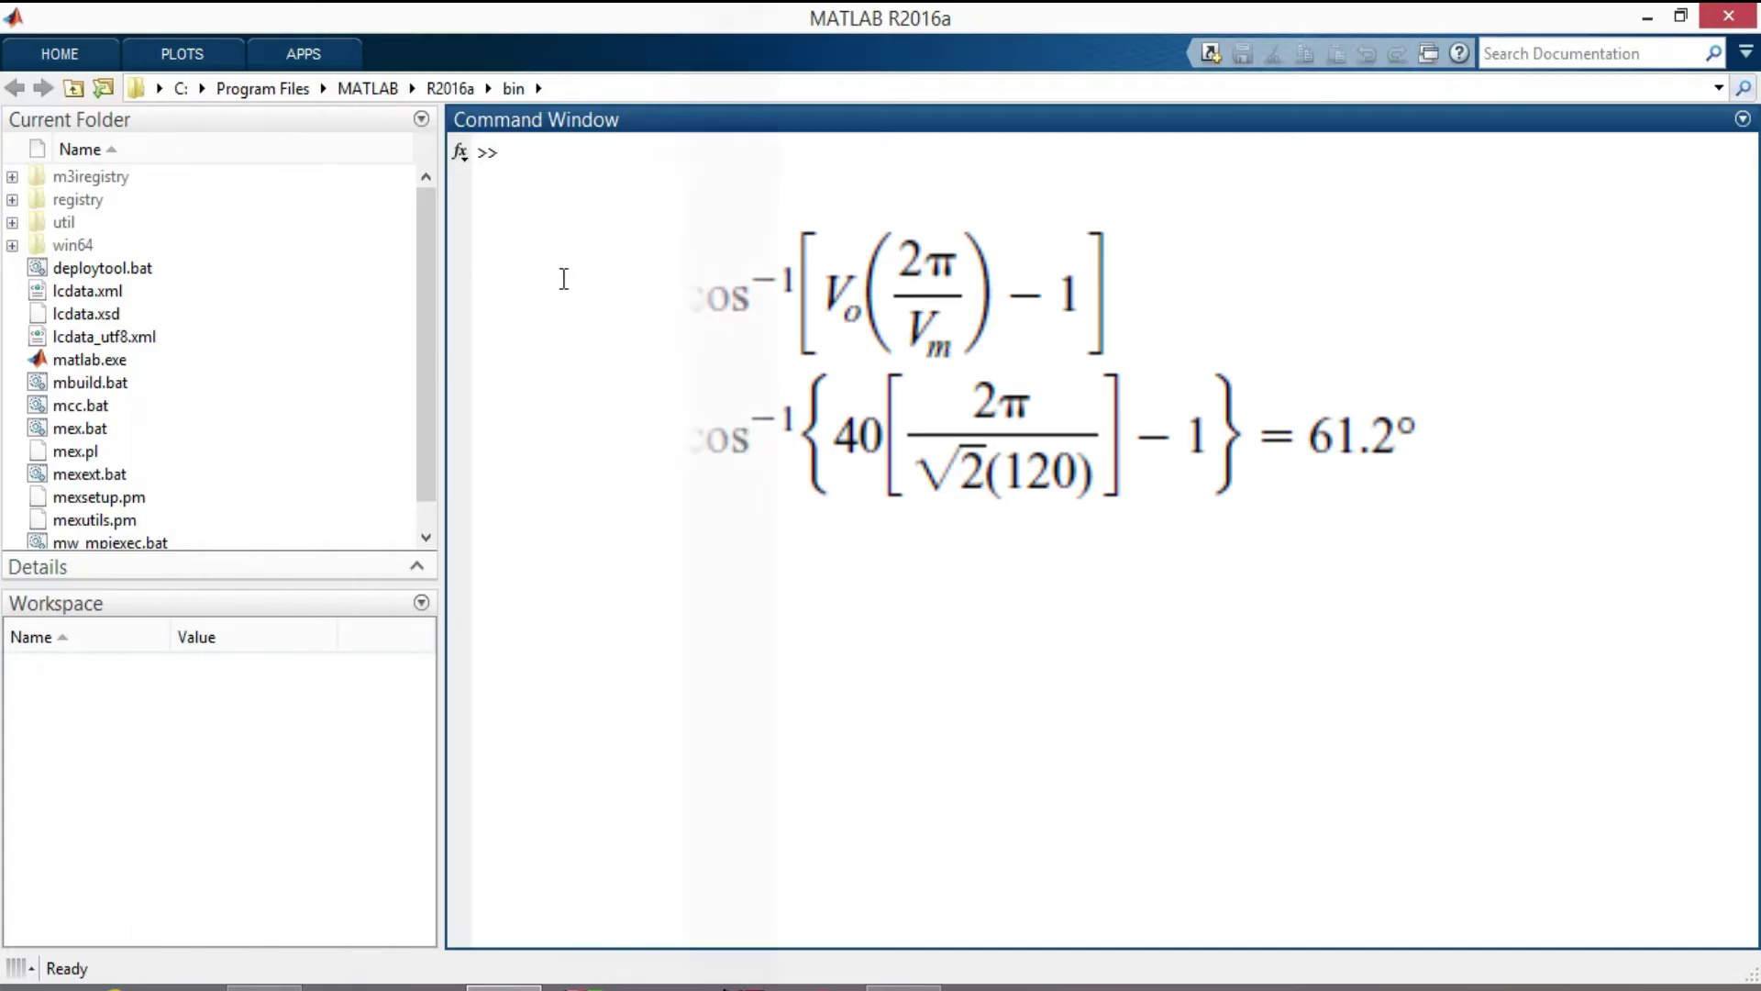
# Step: Create a blank Simulink model from the Start Page and maximize its window
pyautogui.click(88, 51)
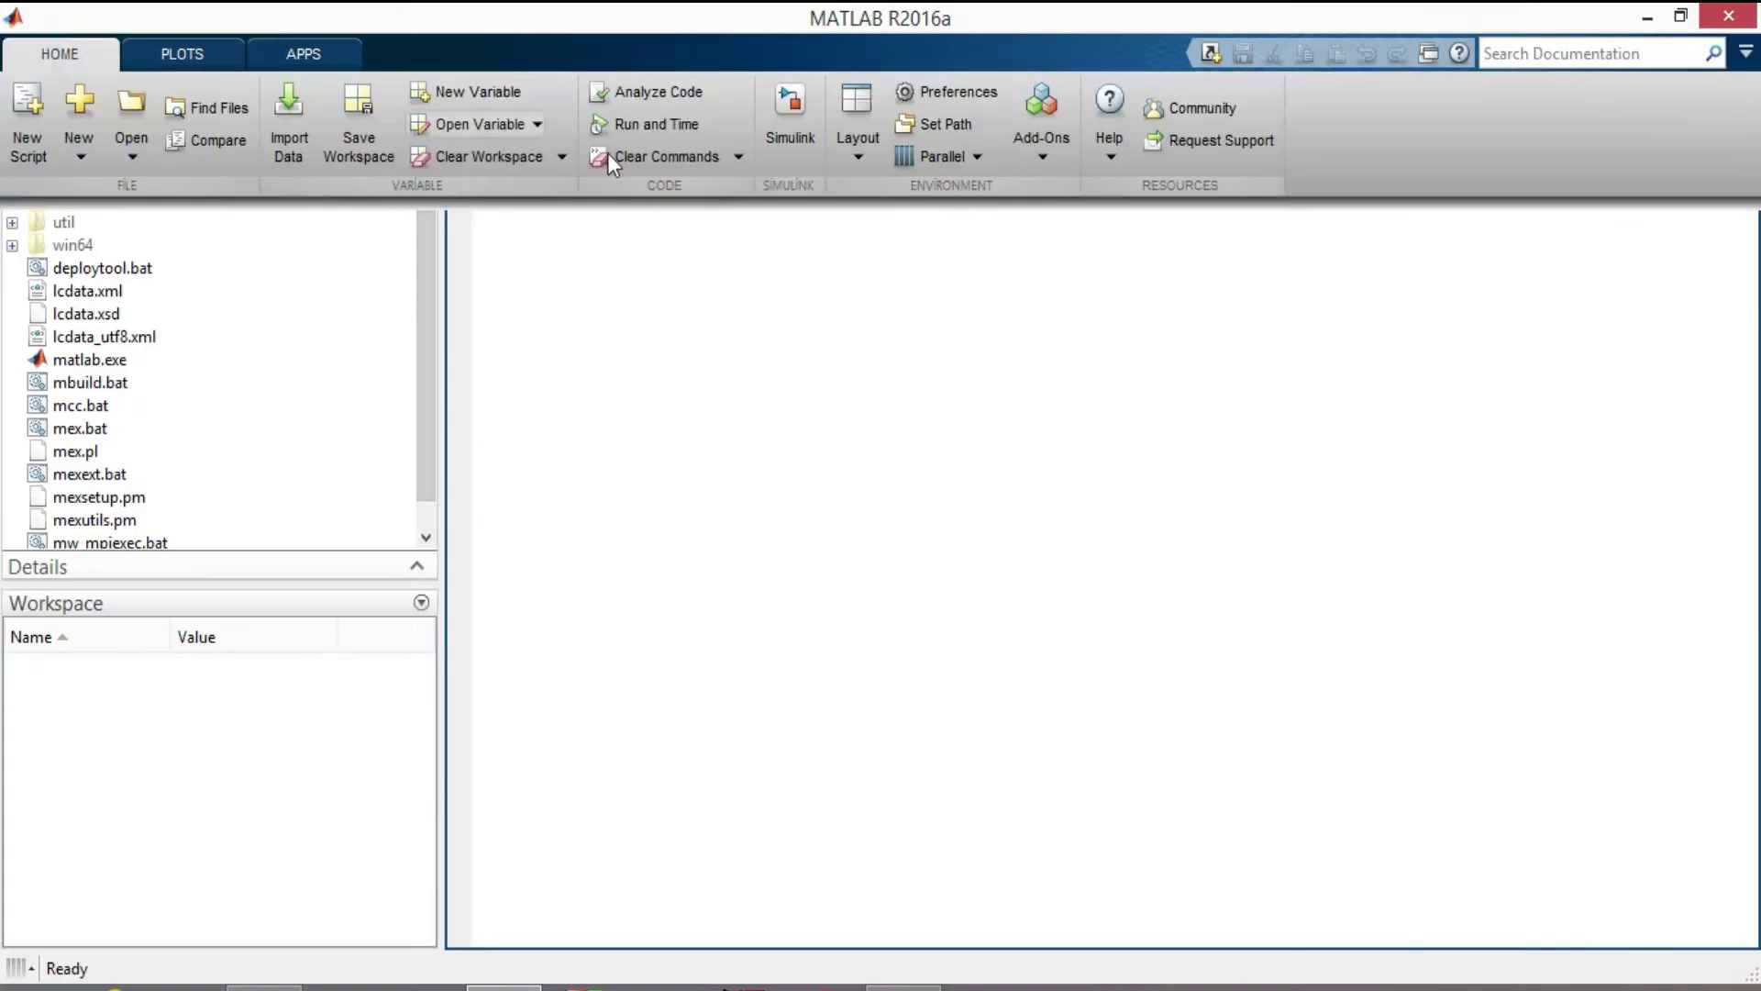
pyautogui.click(789, 125)
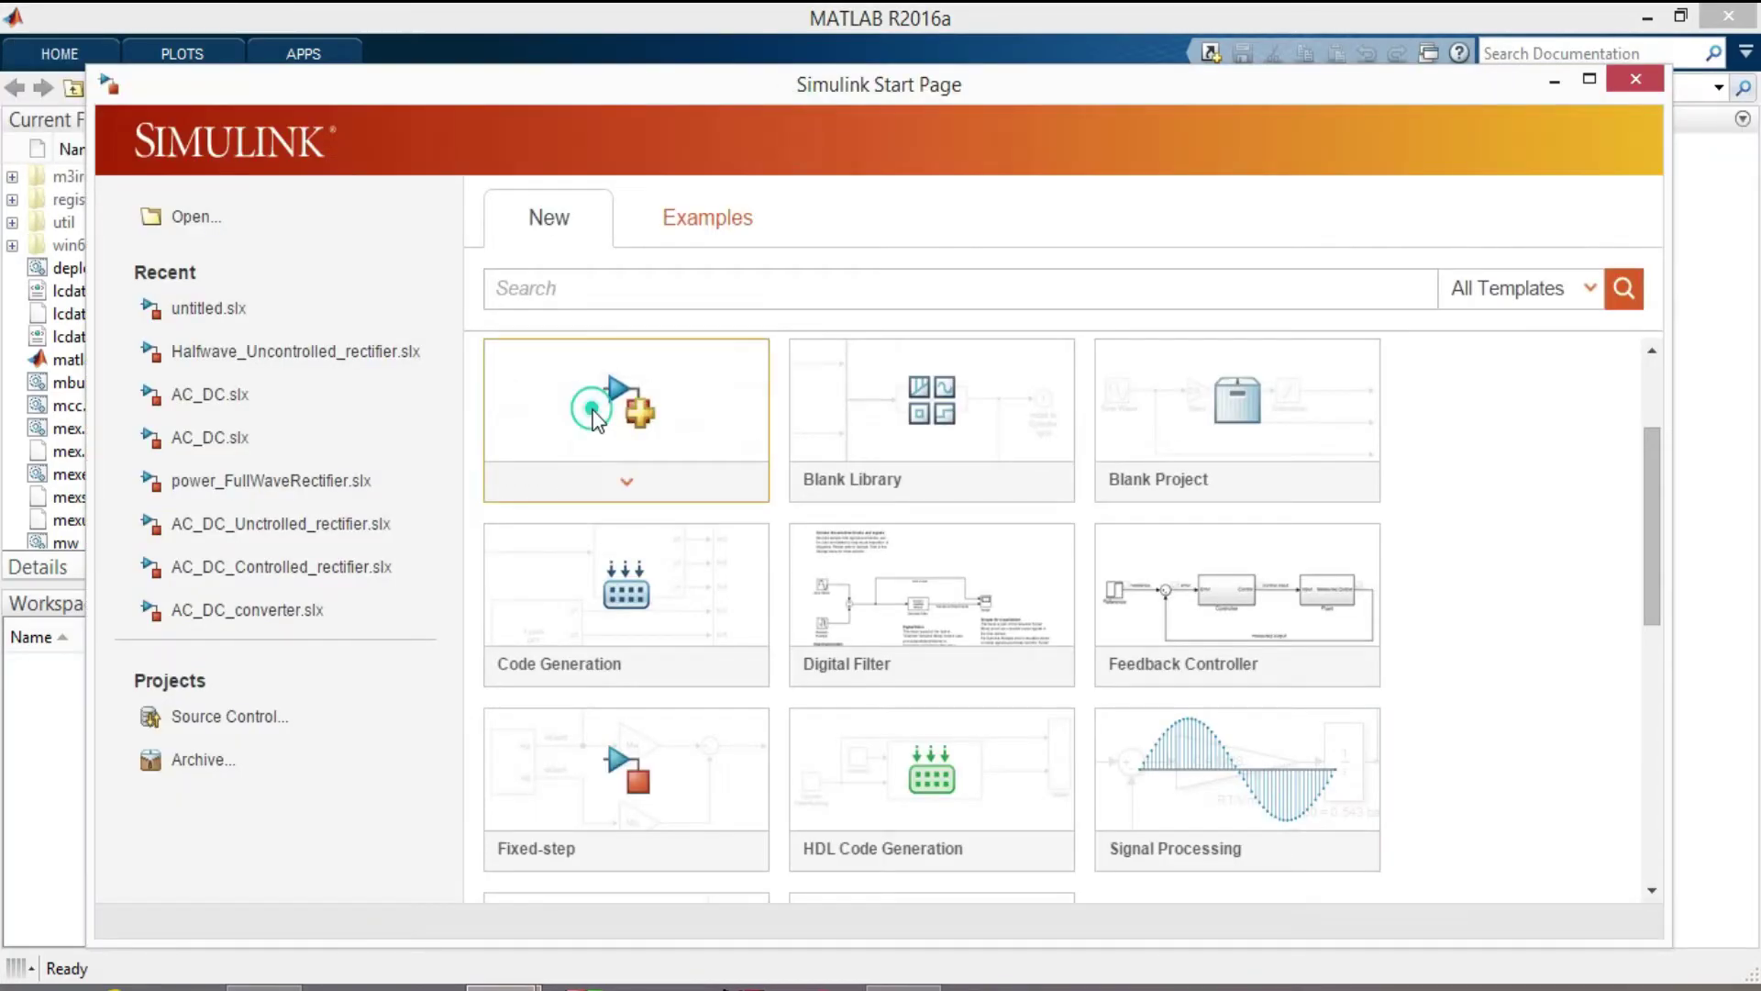
pyautogui.click(626, 403)
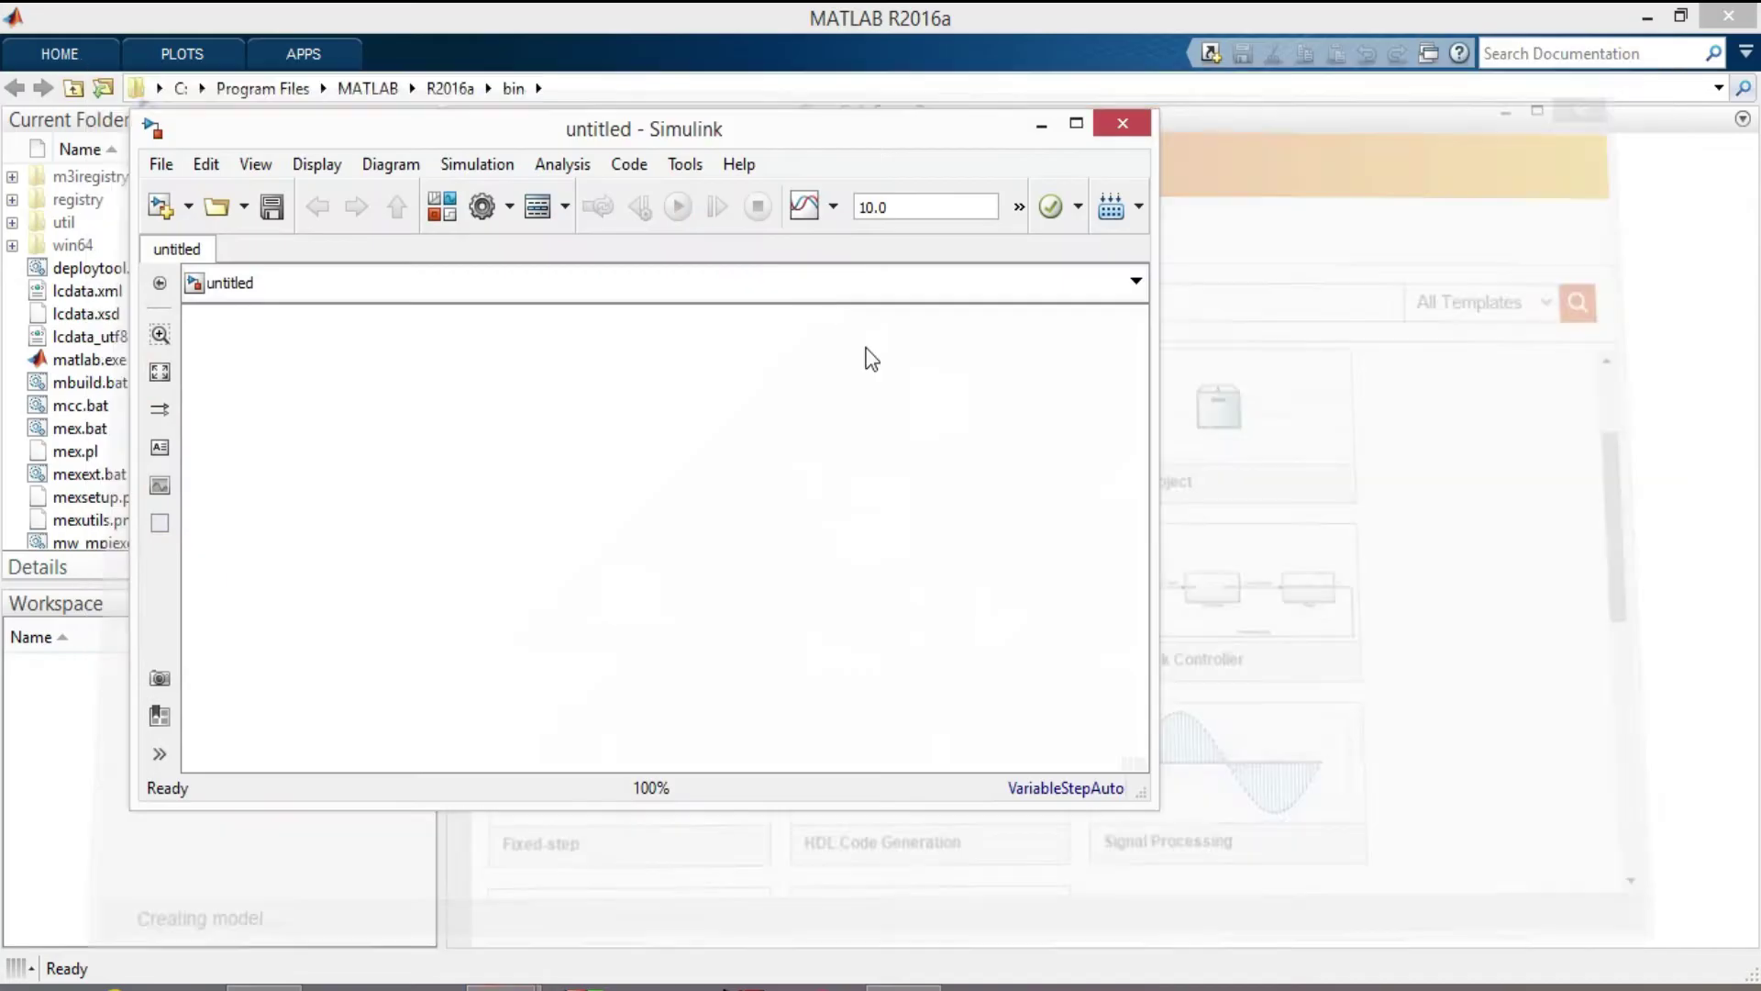
pyautogui.click(1075, 131)
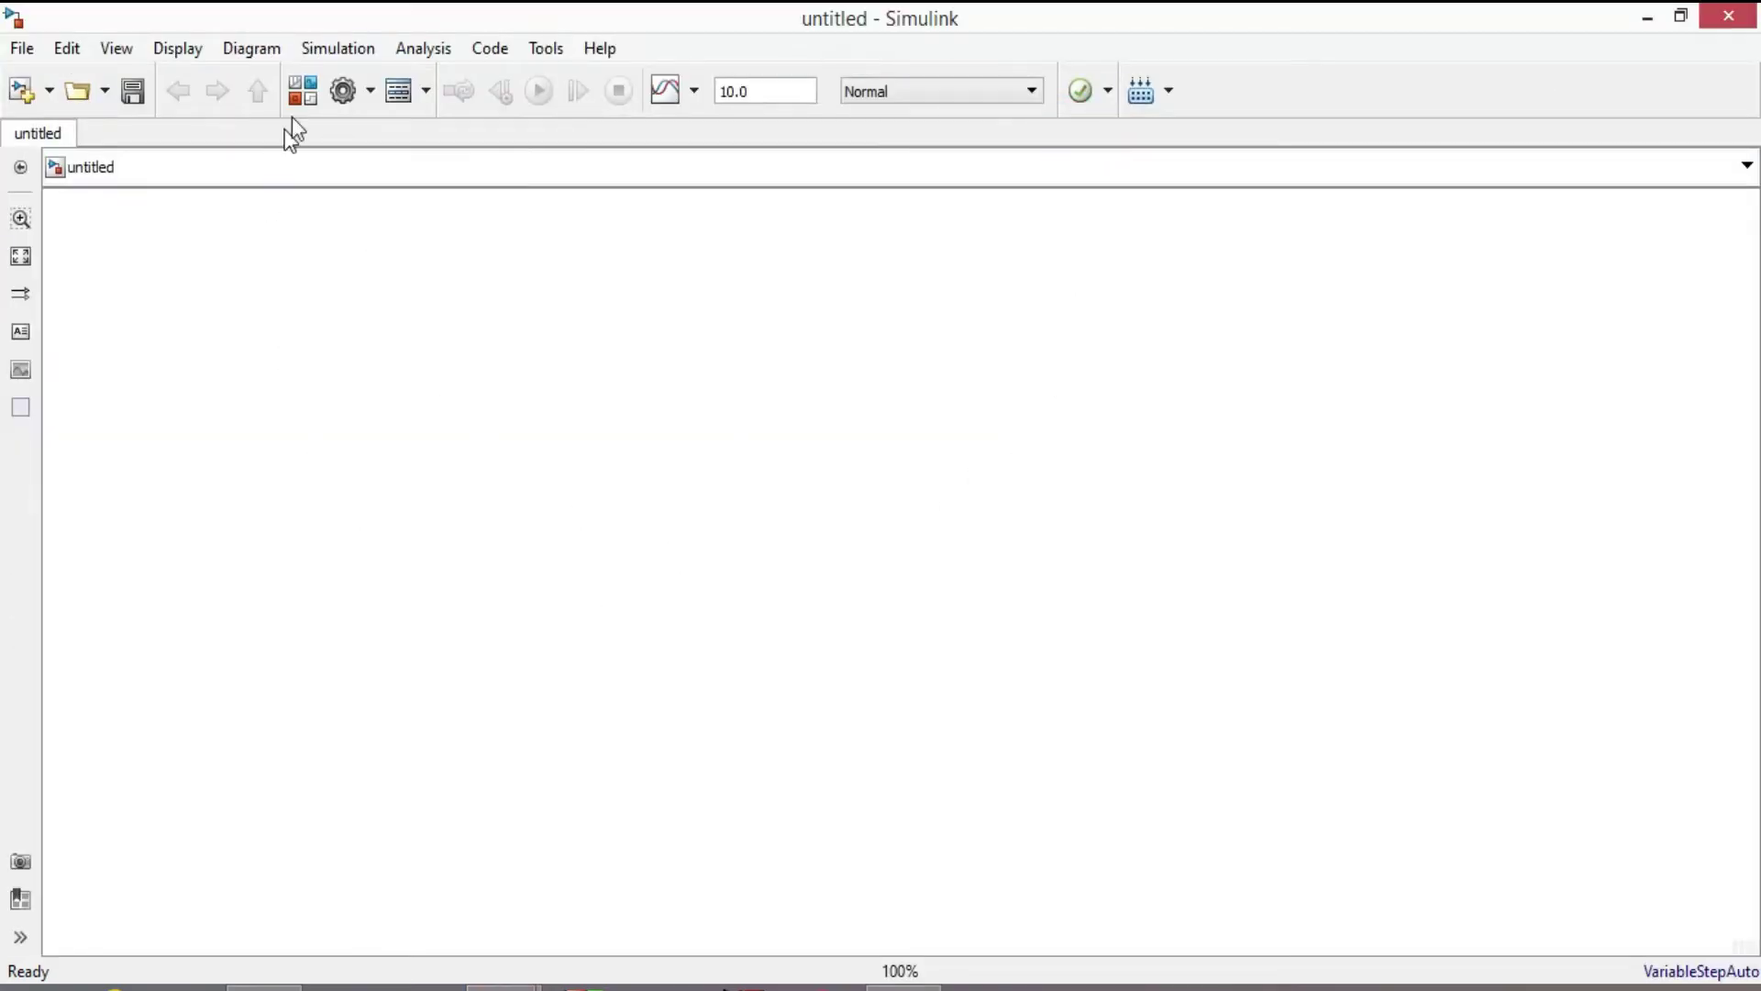
# Step: Open and close the Library Browser, then clear the mistaken 'dds' block search
pyautogui.click(306, 97)
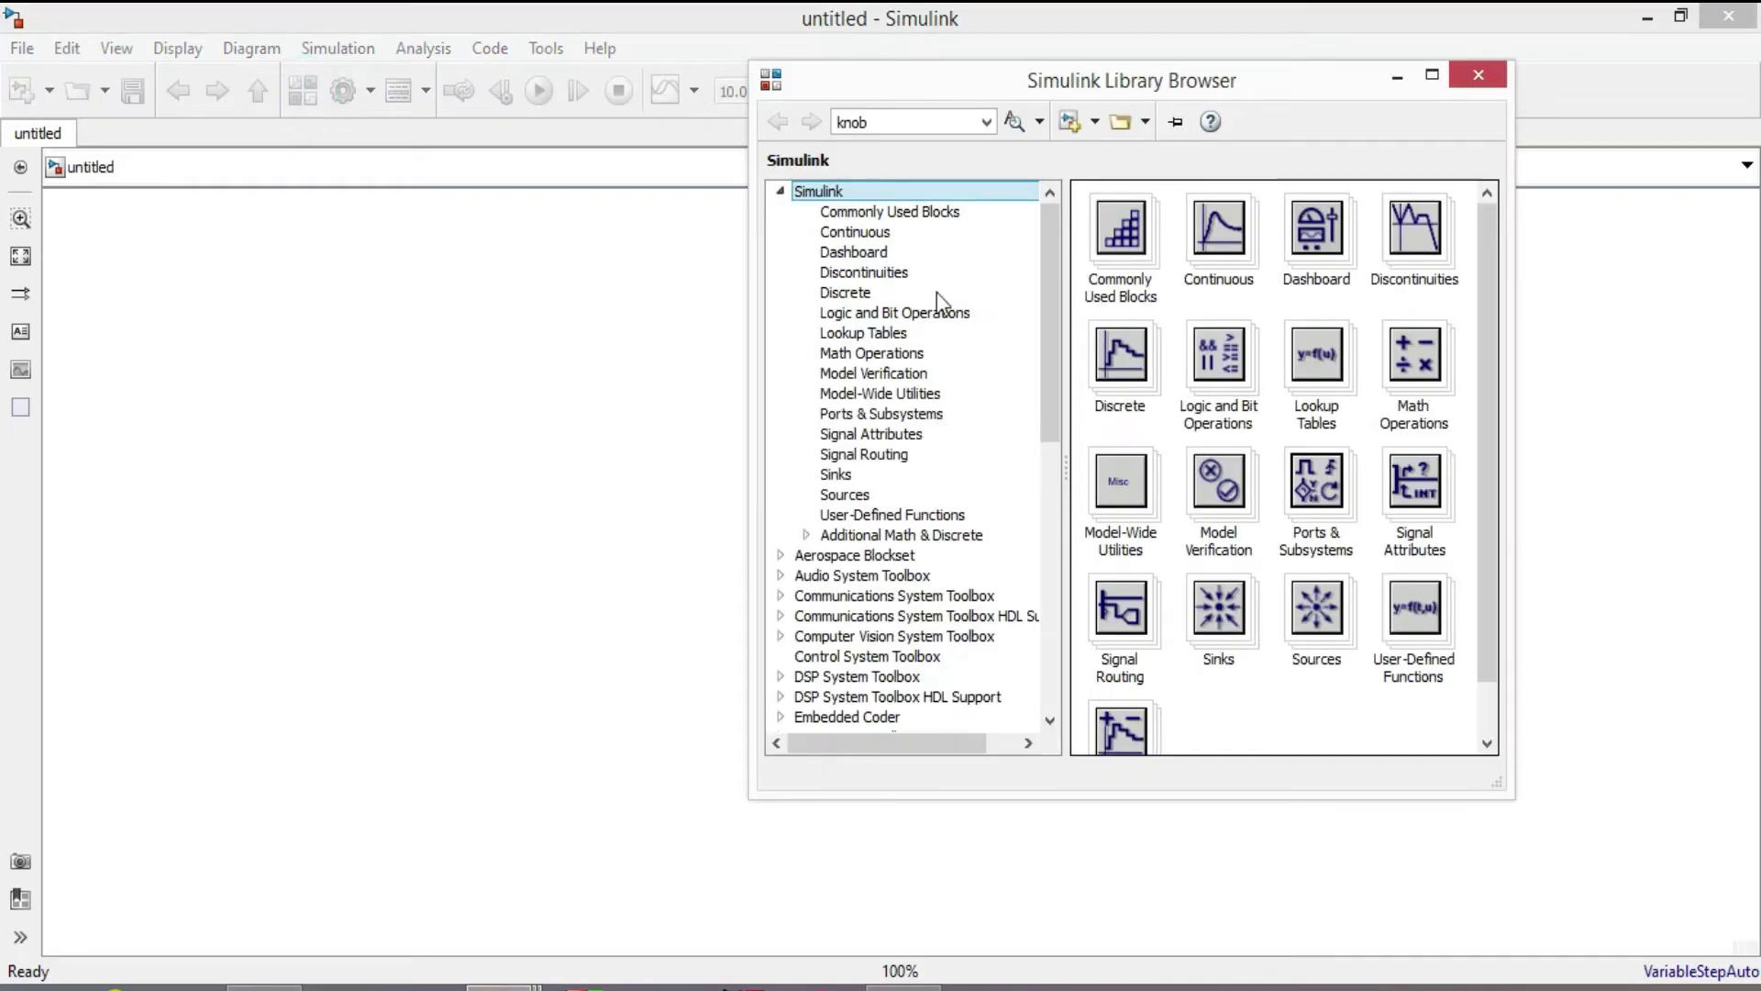
pyautogui.click(1478, 74)
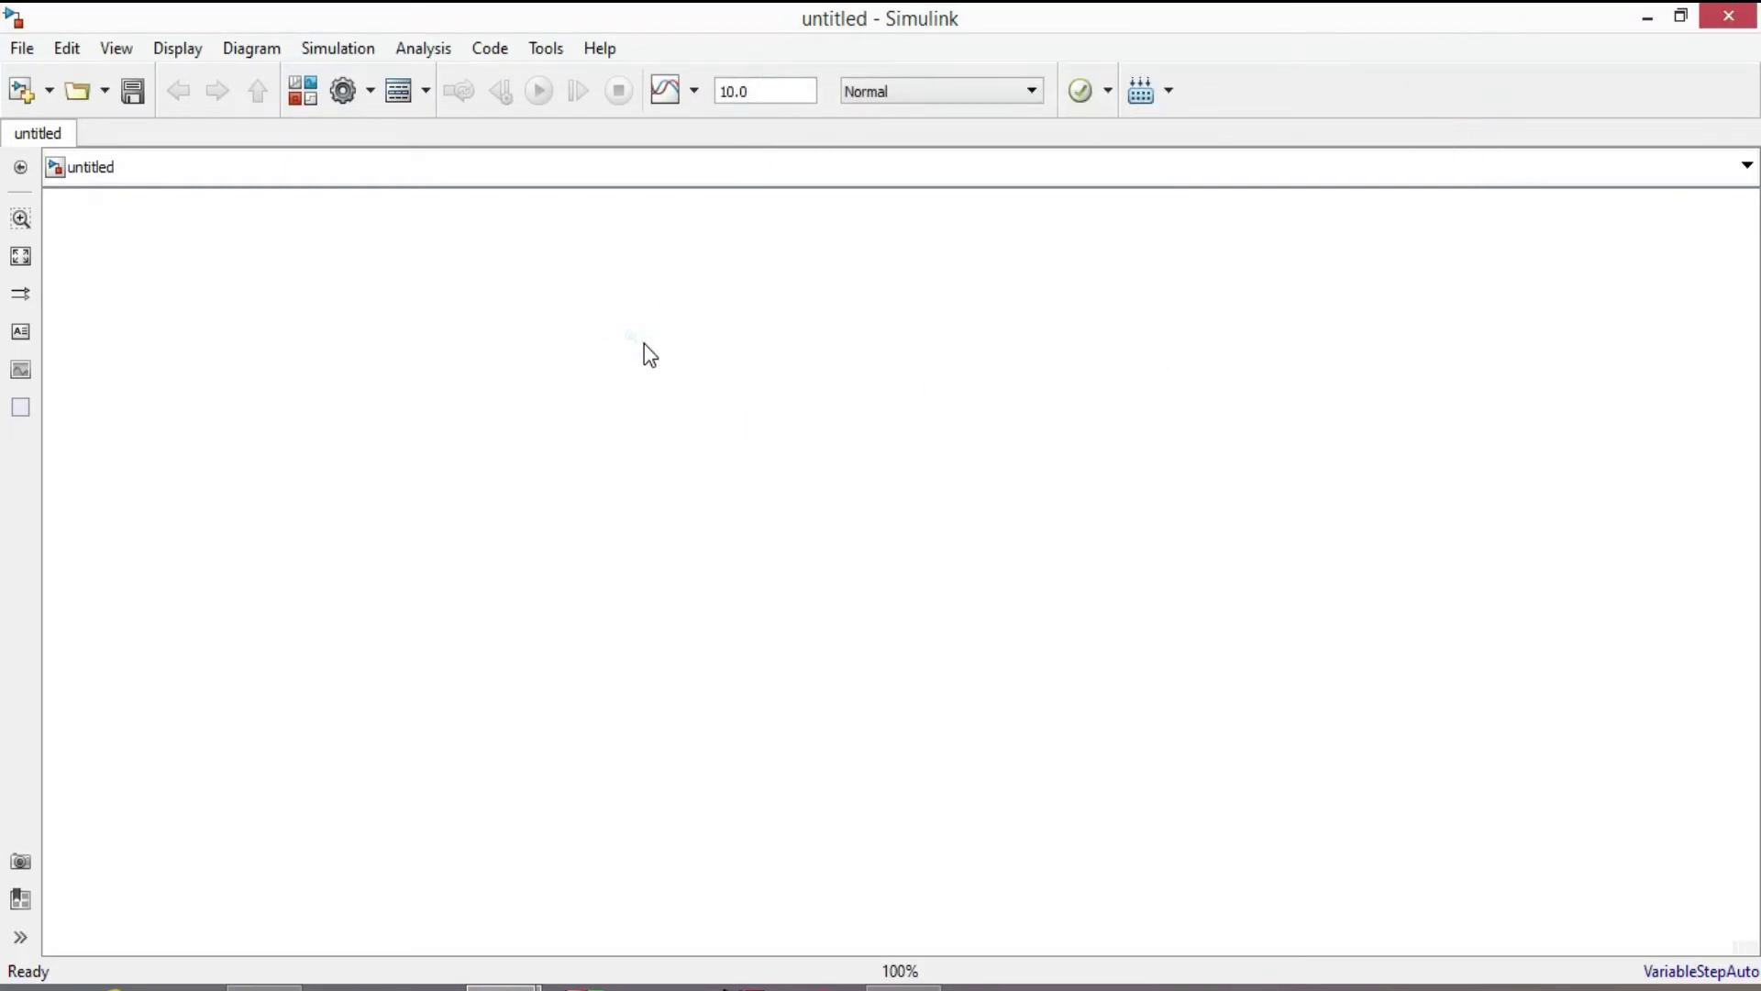
pyautogui.write('dds')
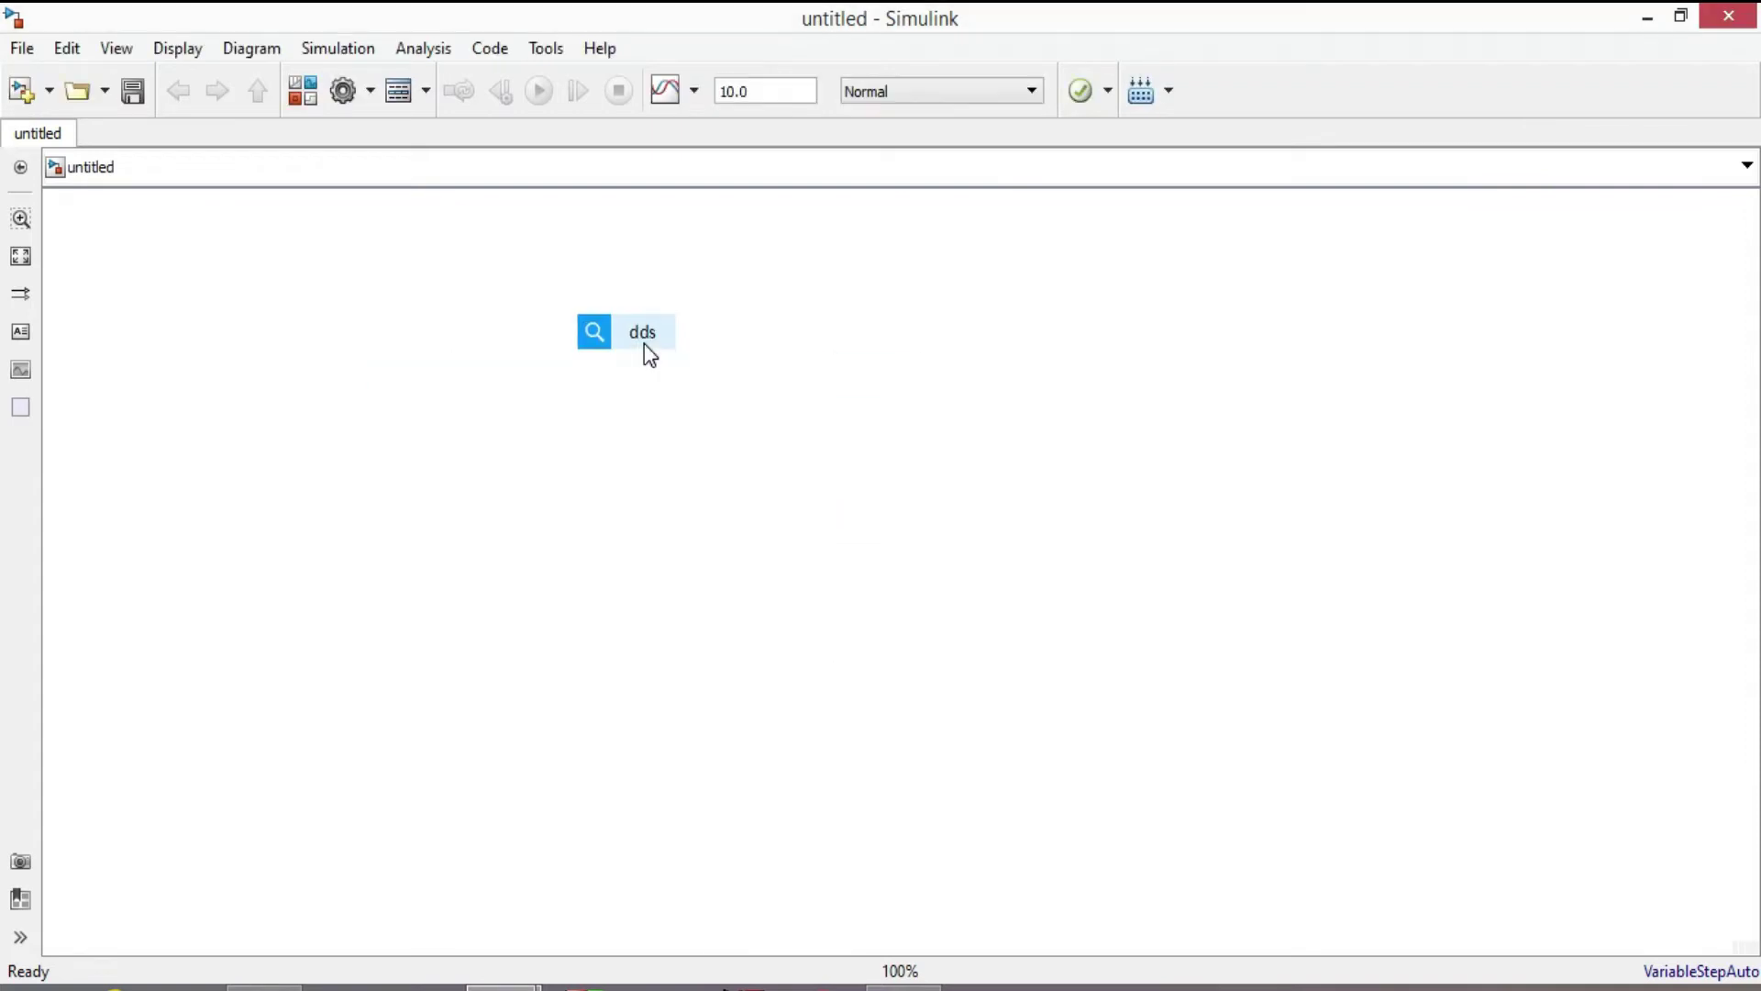
pyautogui.press('BackSpace')
pyautogui.press('BackSpace')
pyautogui.press('BackSpace')
# Step: Quick-insert a Thyristor block beside the AC Voltage Source
pyautogui.click(823, 277)
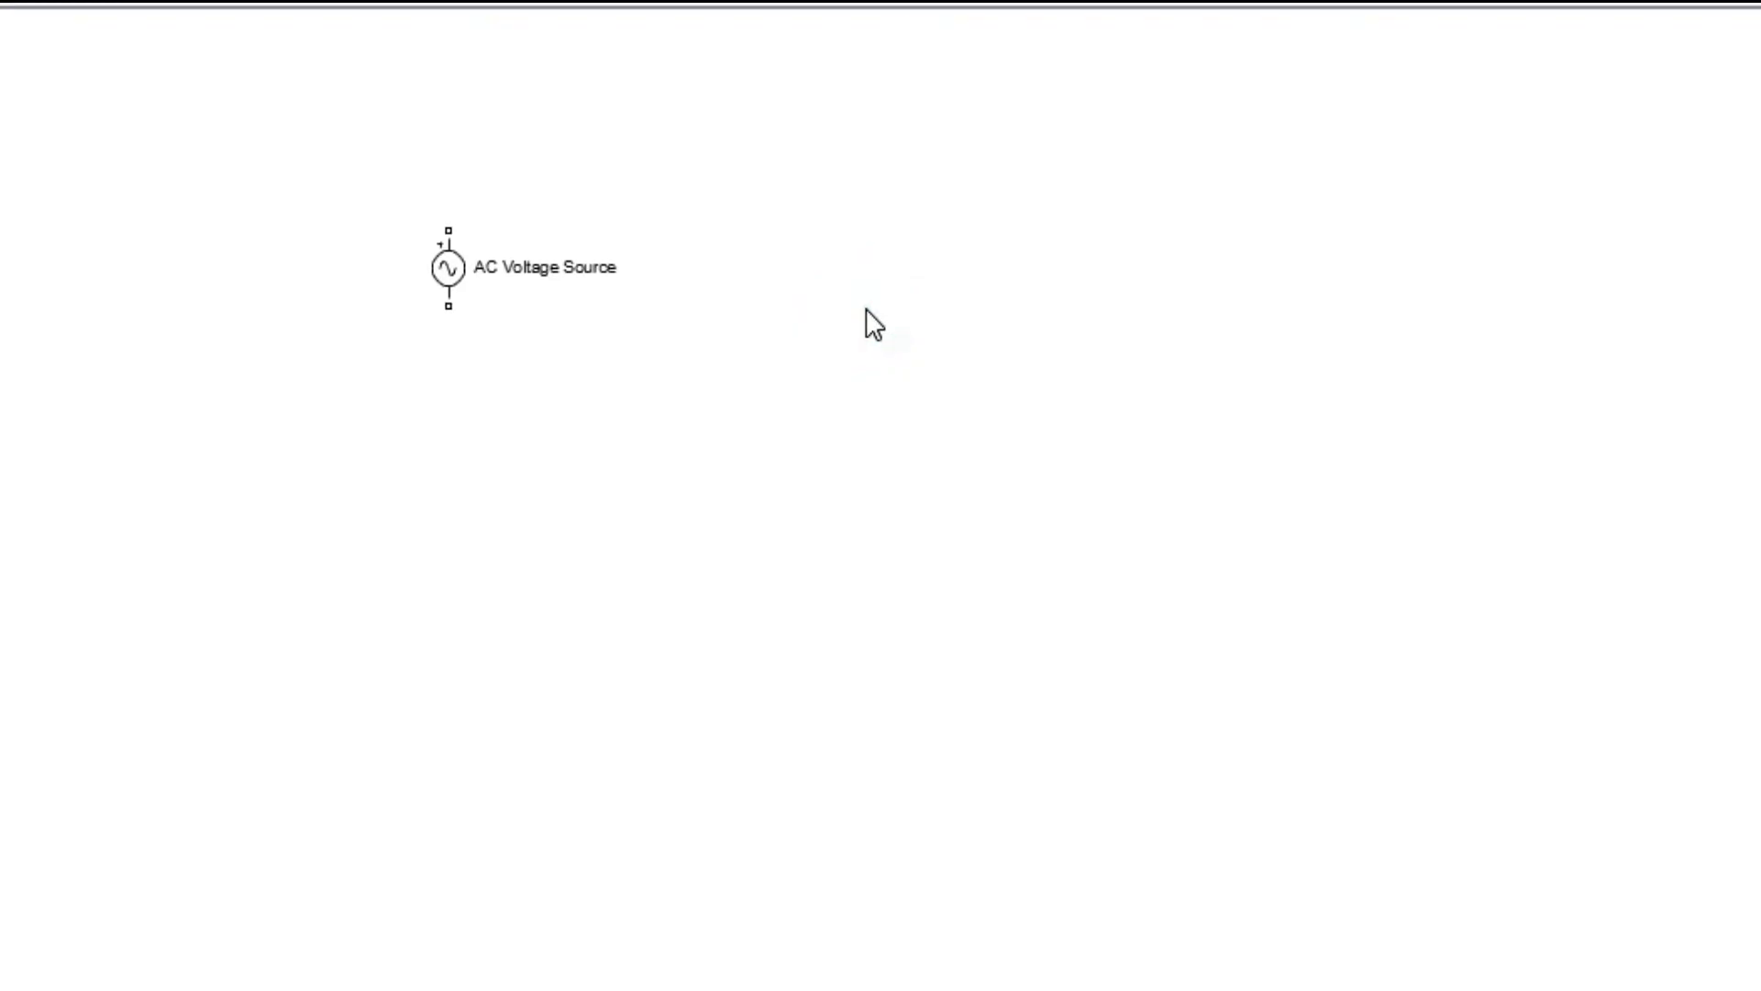
pyautogui.doubleClick(866, 310)
pyautogui.write('Th')
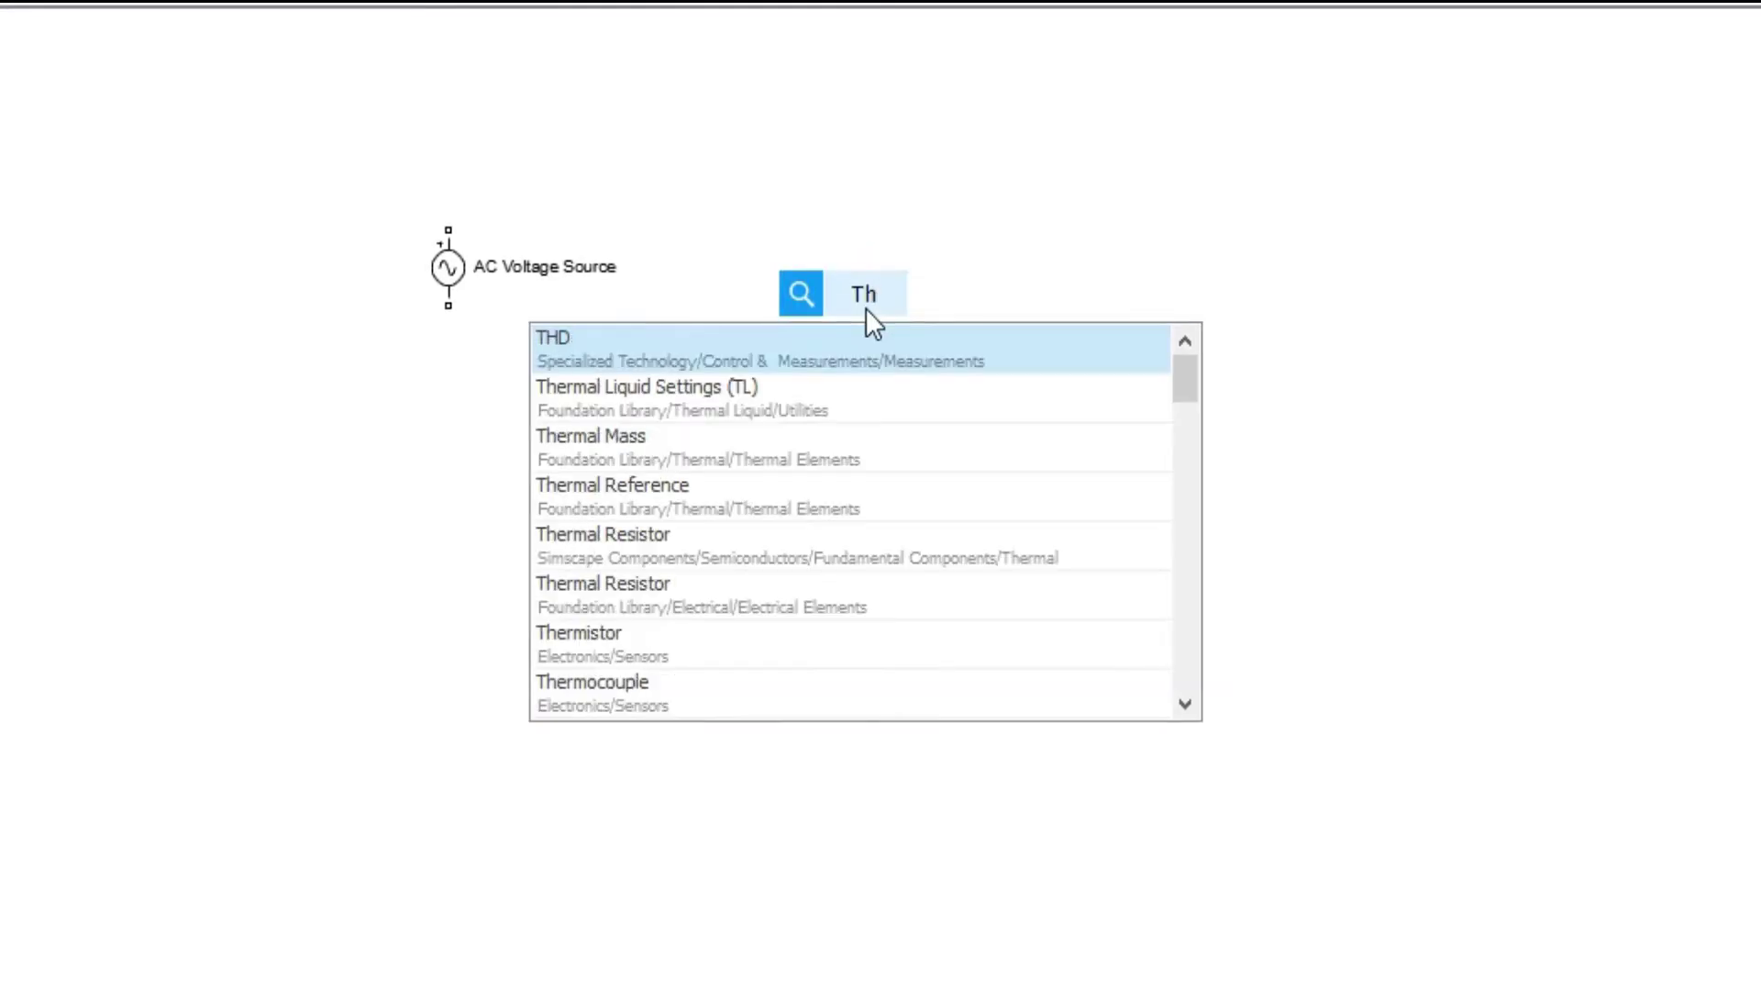
pyautogui.write('y')
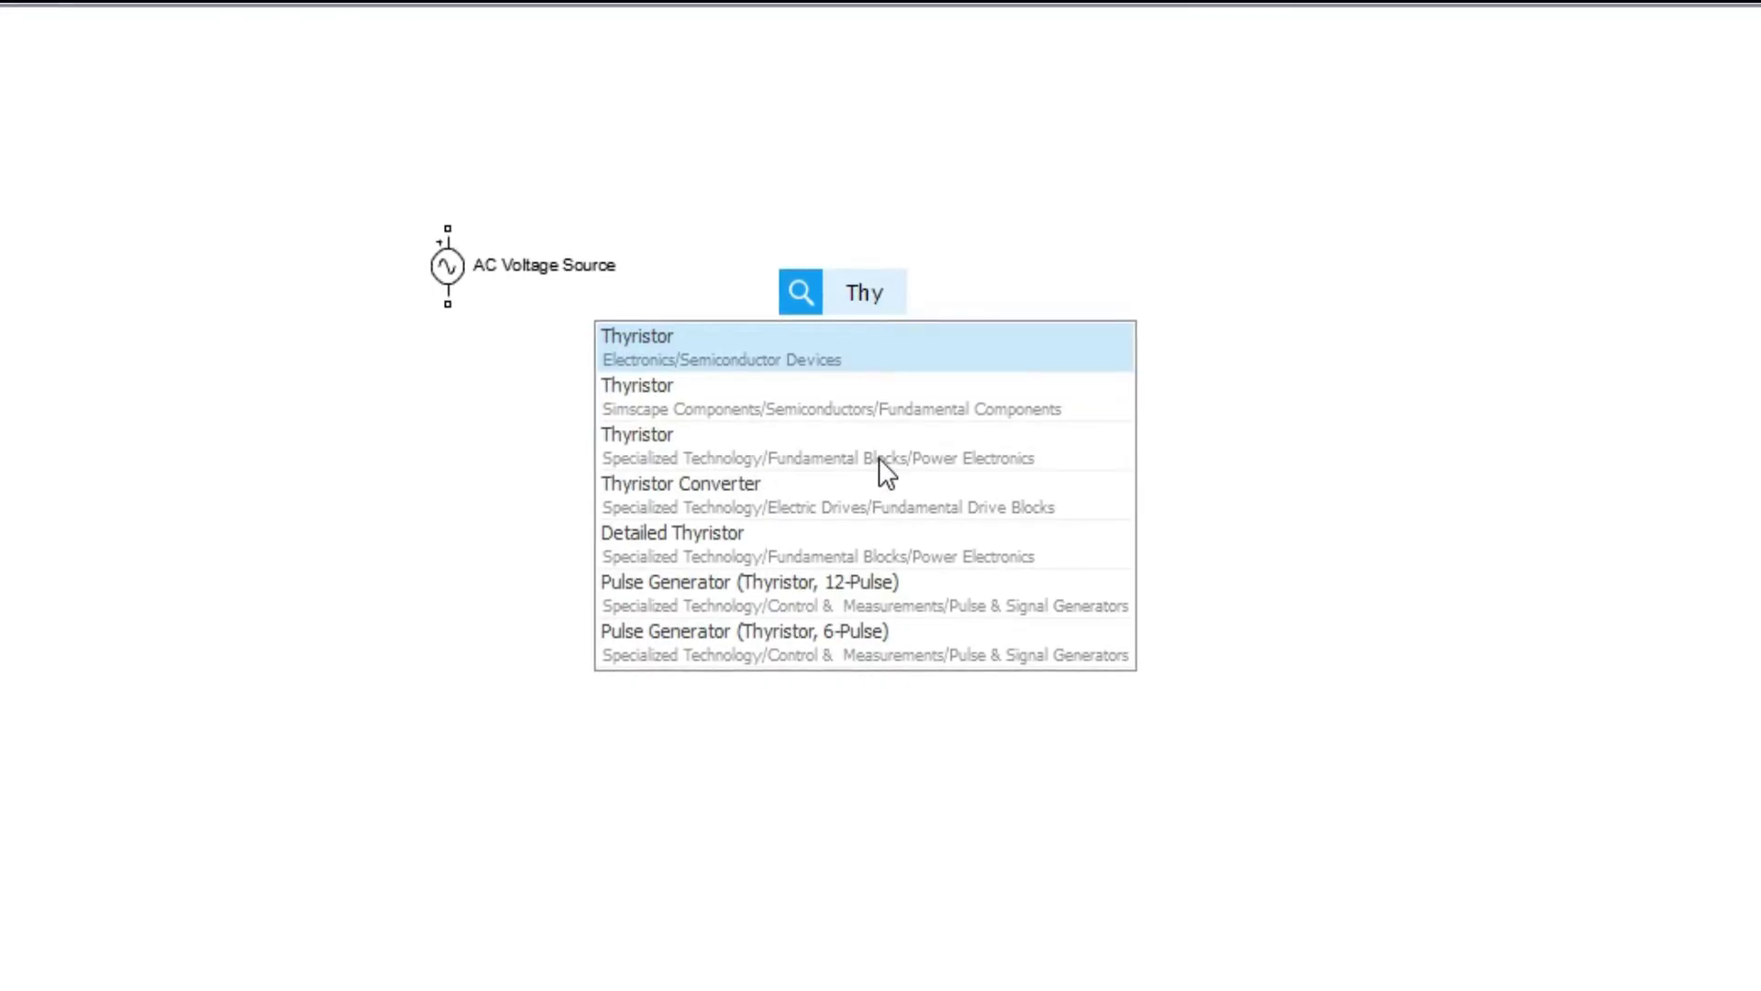
pyautogui.click(816, 470)
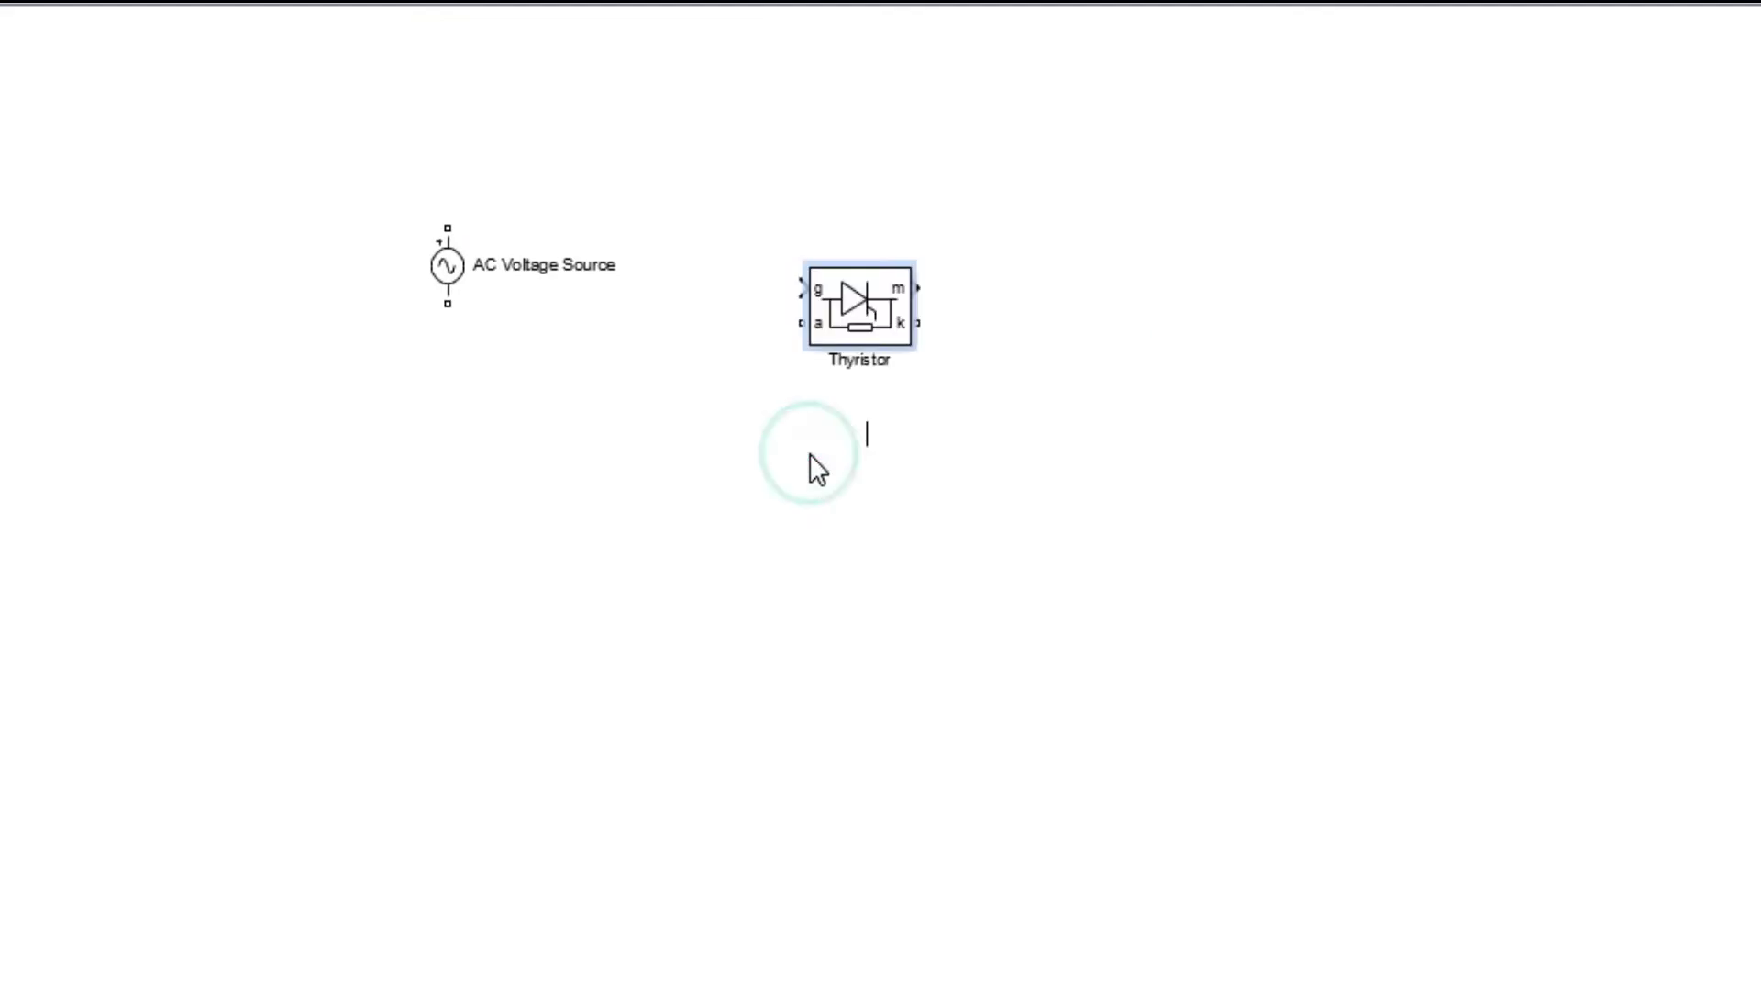
pyautogui.click(1094, 334)
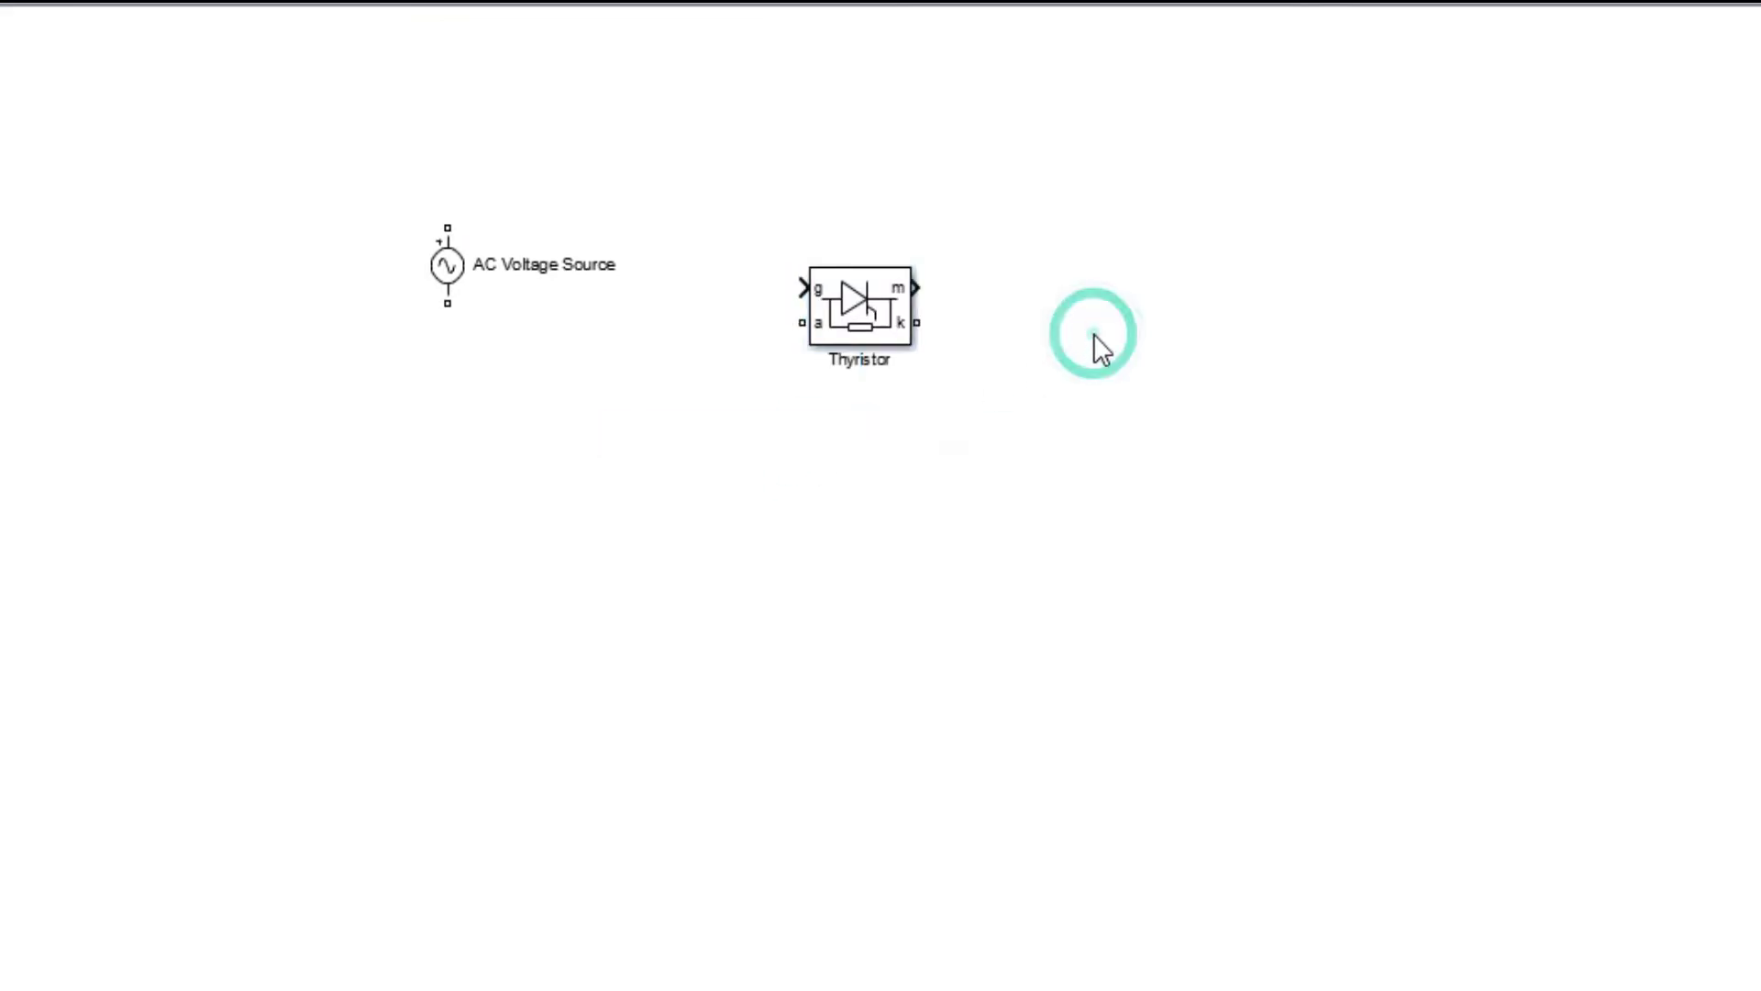
pyautogui.click(1052, 368)
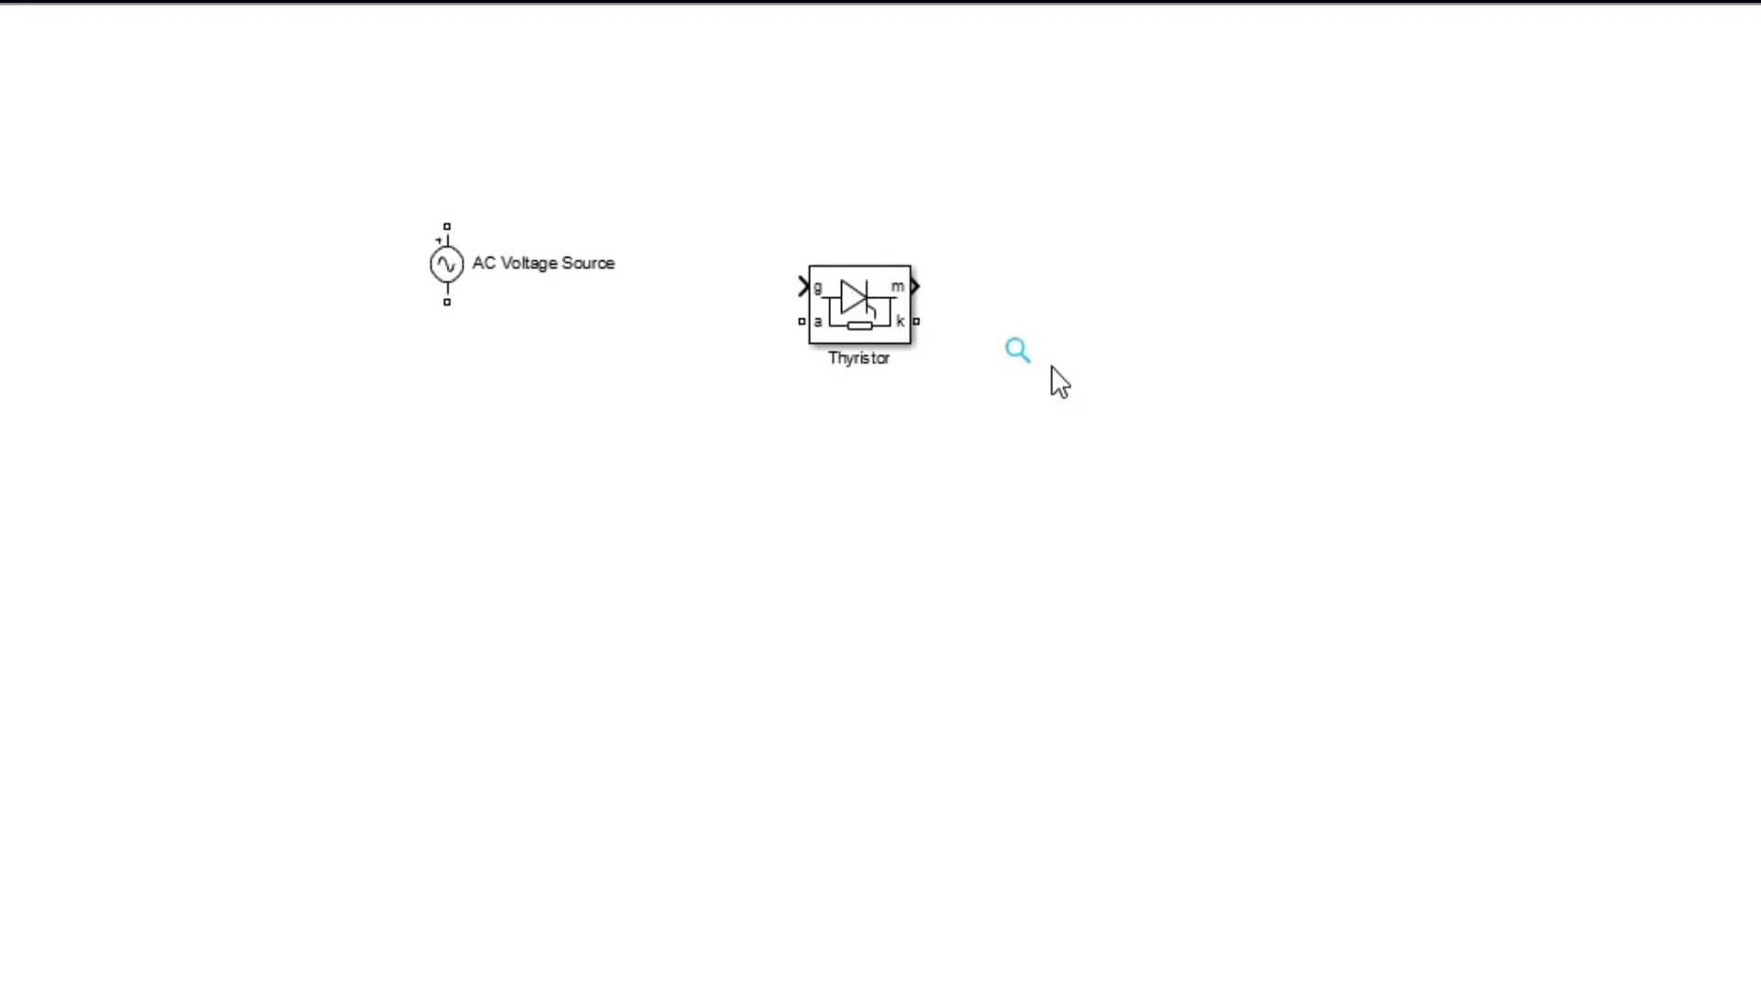
# Step: Insert a Pulse Generator block and place it above the Thyristor
pyautogui.write('Pu')
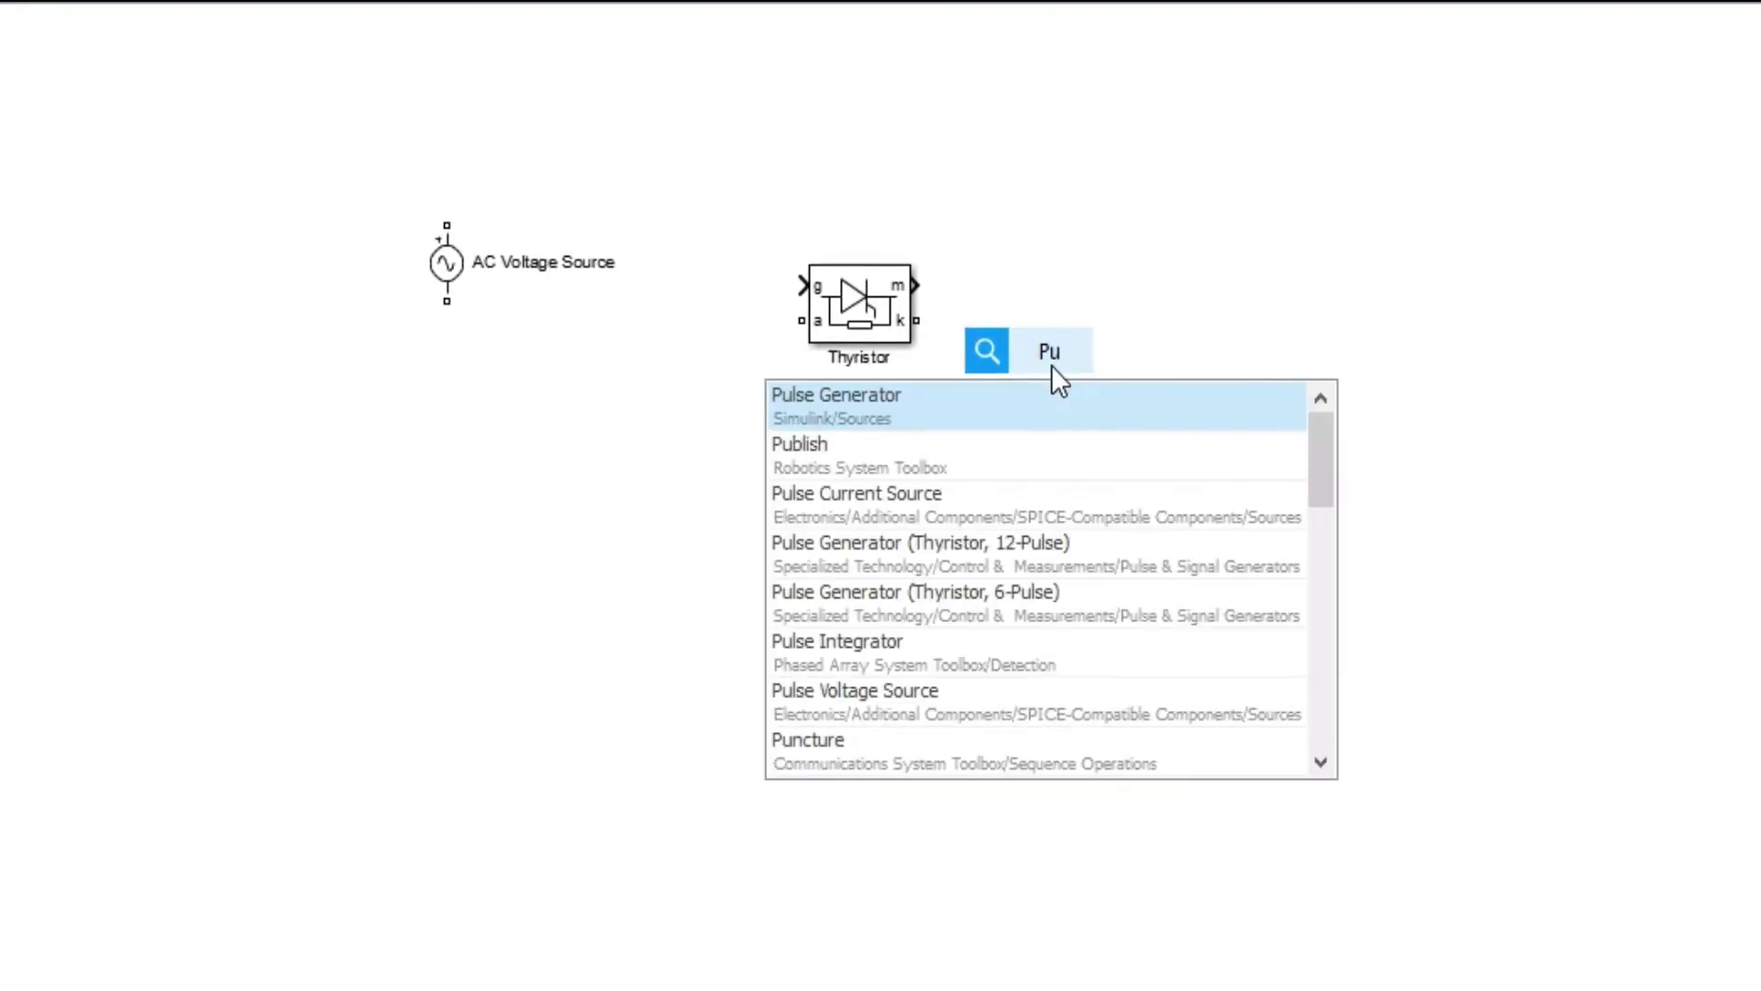
pyautogui.click(816, 410)
pyautogui.moveTo(1074, 371); pyautogui.dragTo(719, 101)
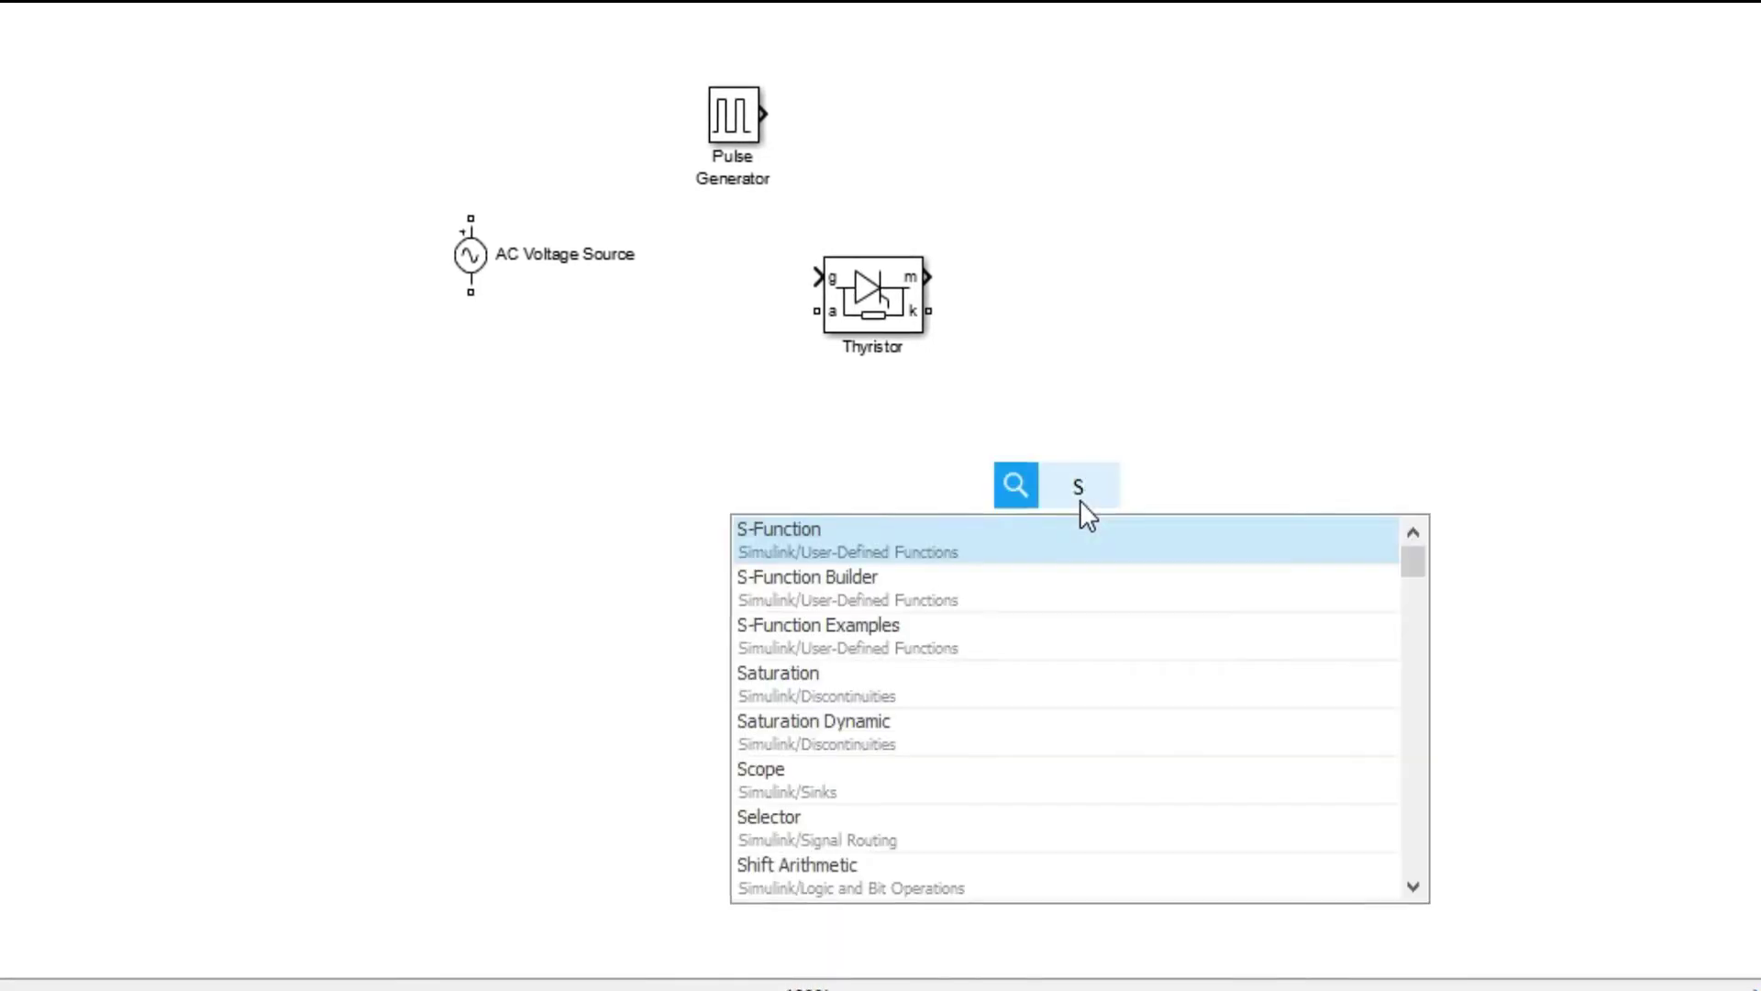
# Step: Insert a Series RLC Branch block below and to the right of the Thyristor
pyautogui.write('es RLC')
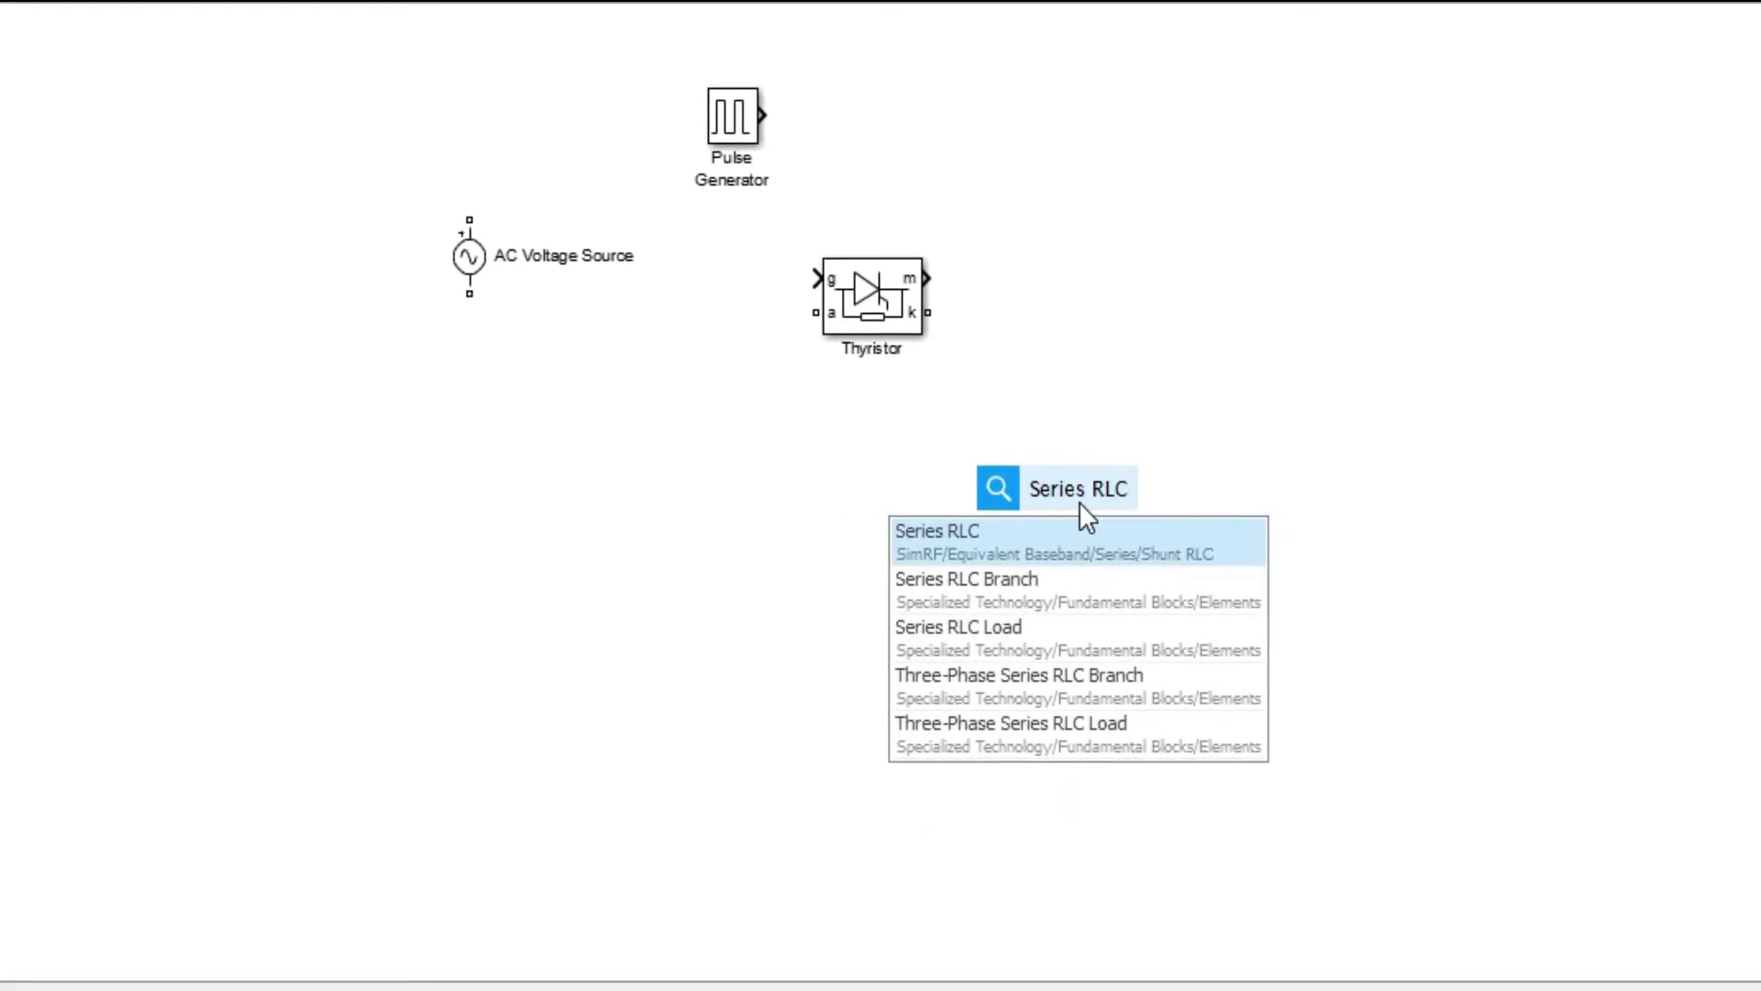
pyautogui.click(981, 576)
pyautogui.click(719, 472)
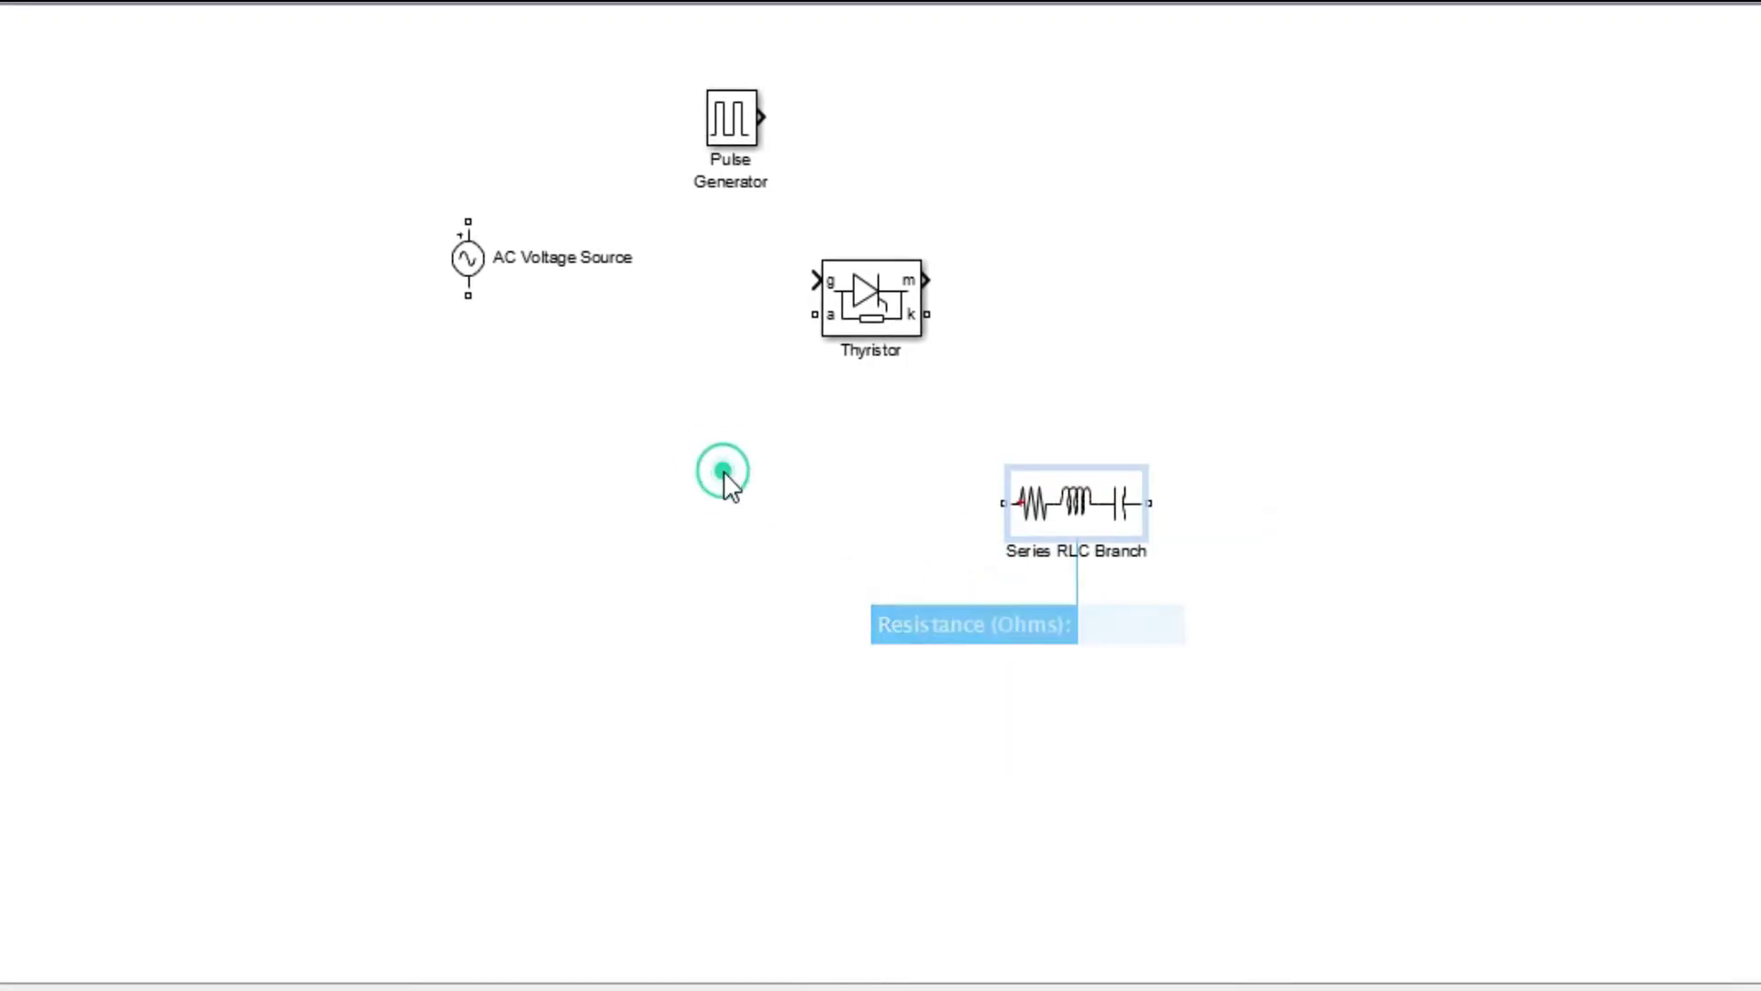
pyautogui.click(470, 276)
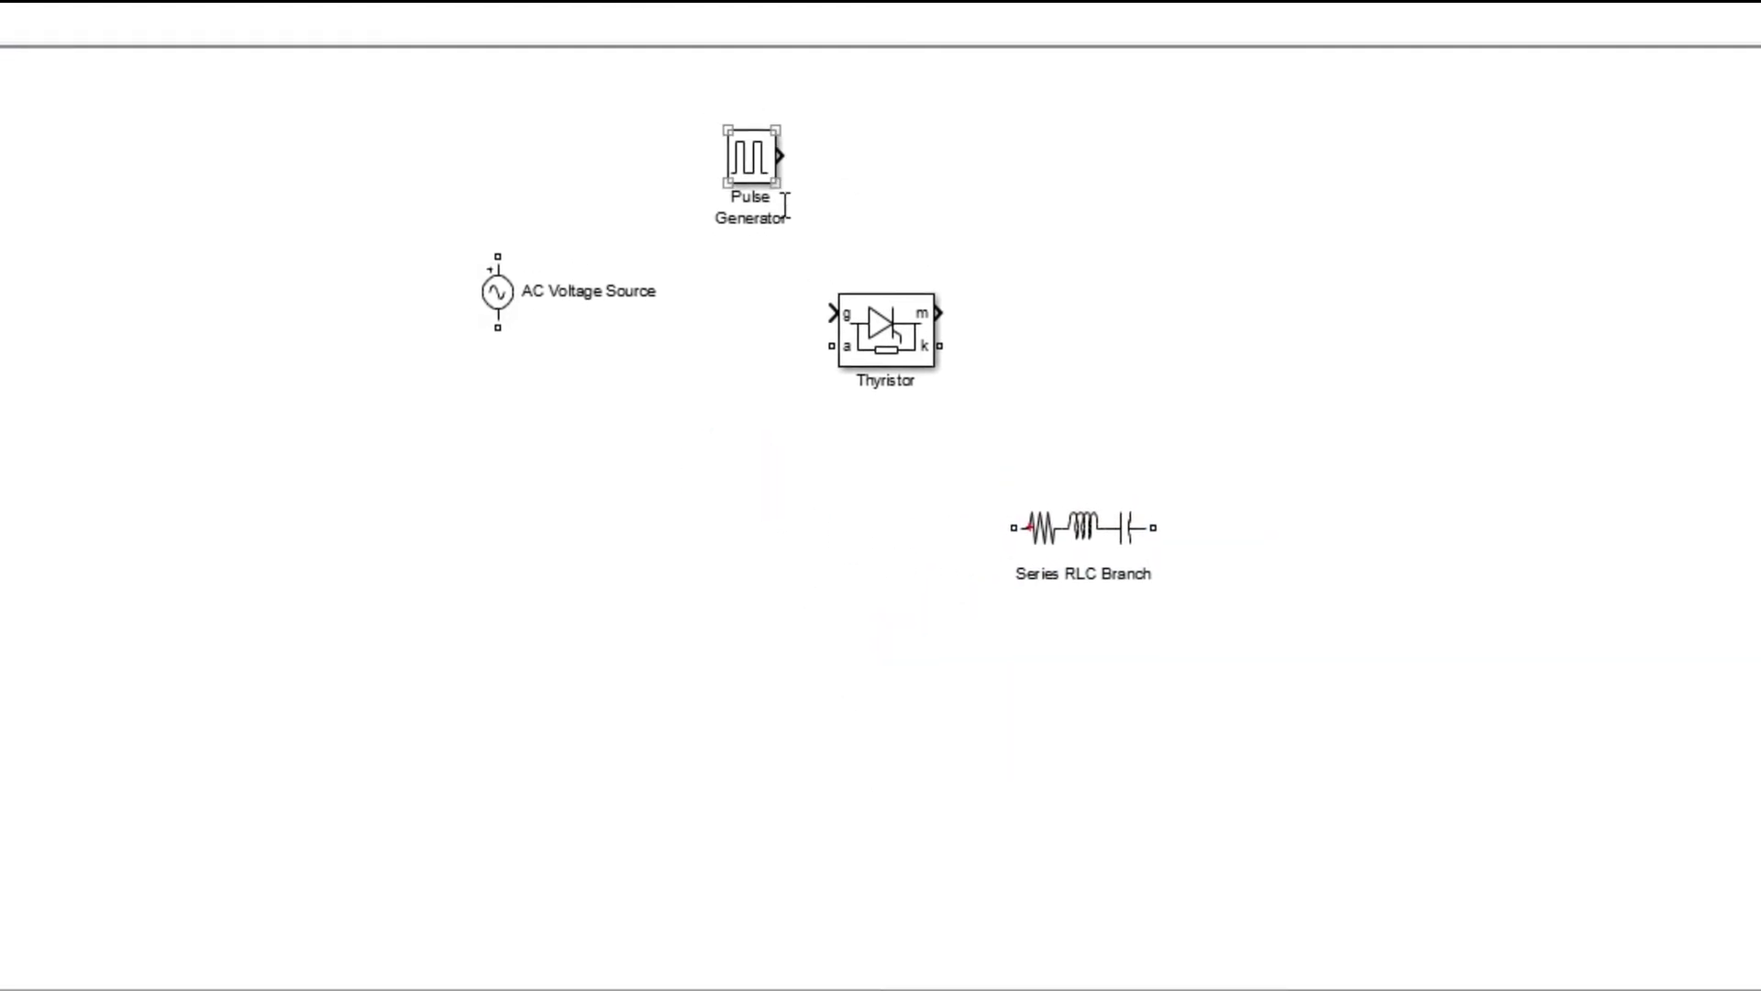
pyautogui.click(1128, 453)
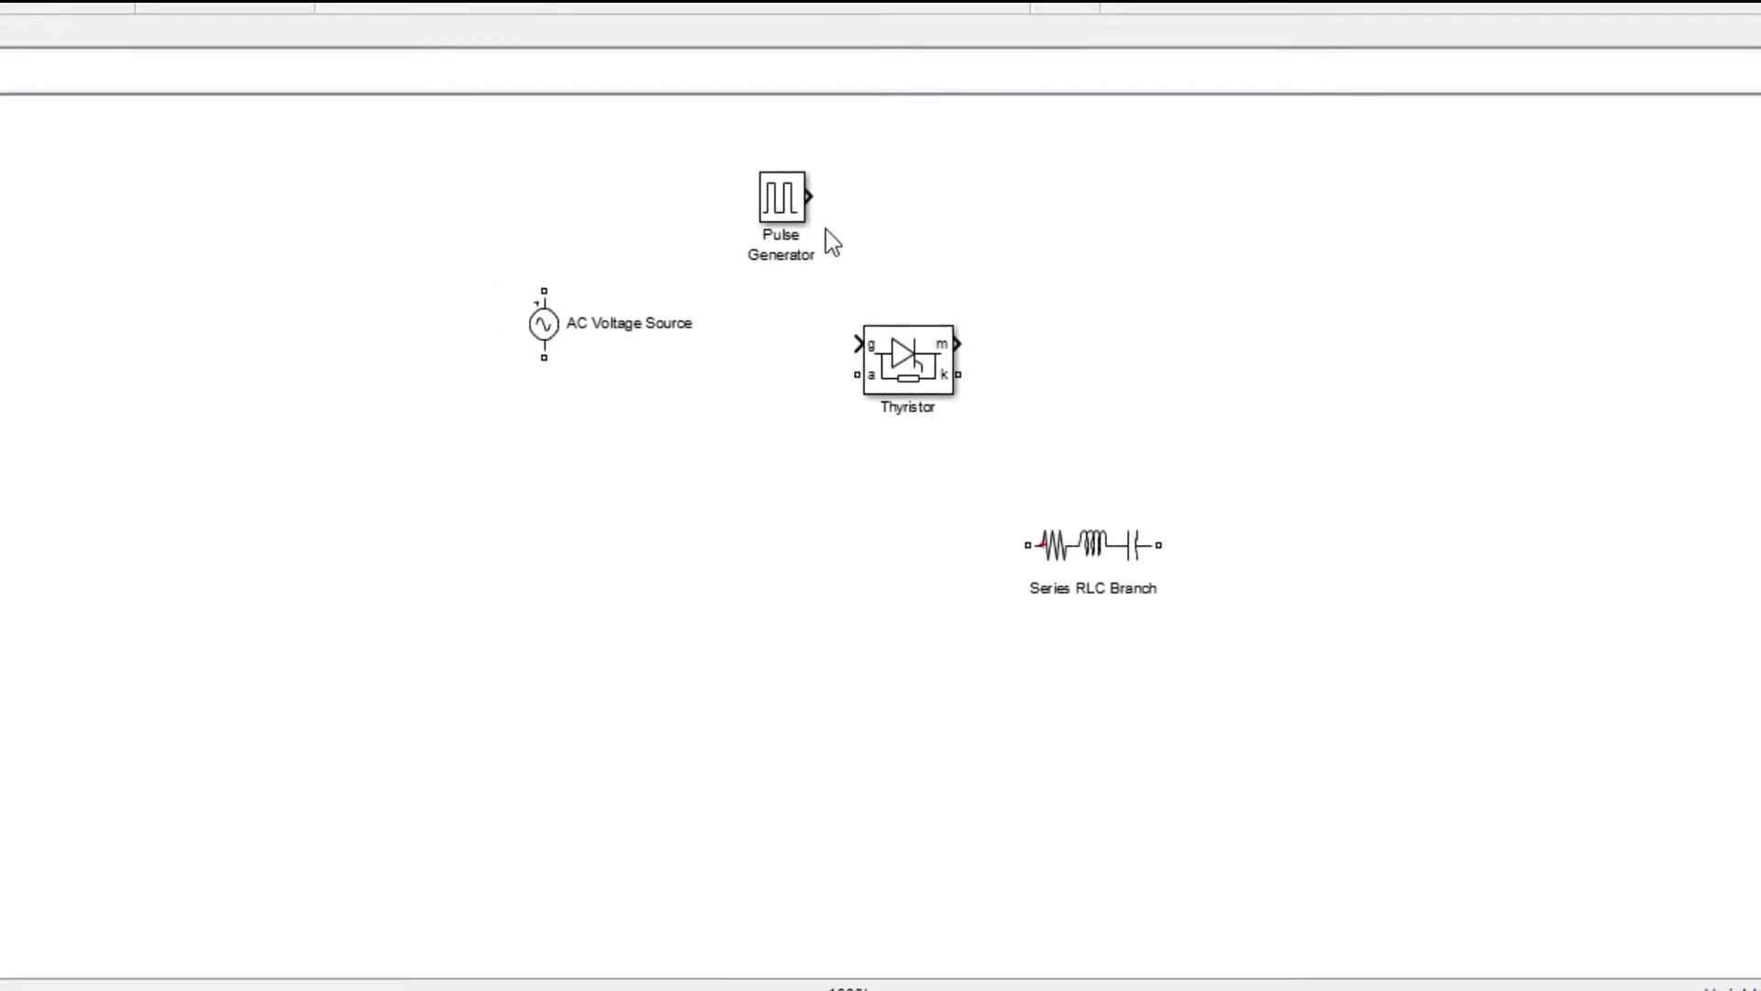
pyautogui.click(785, 197)
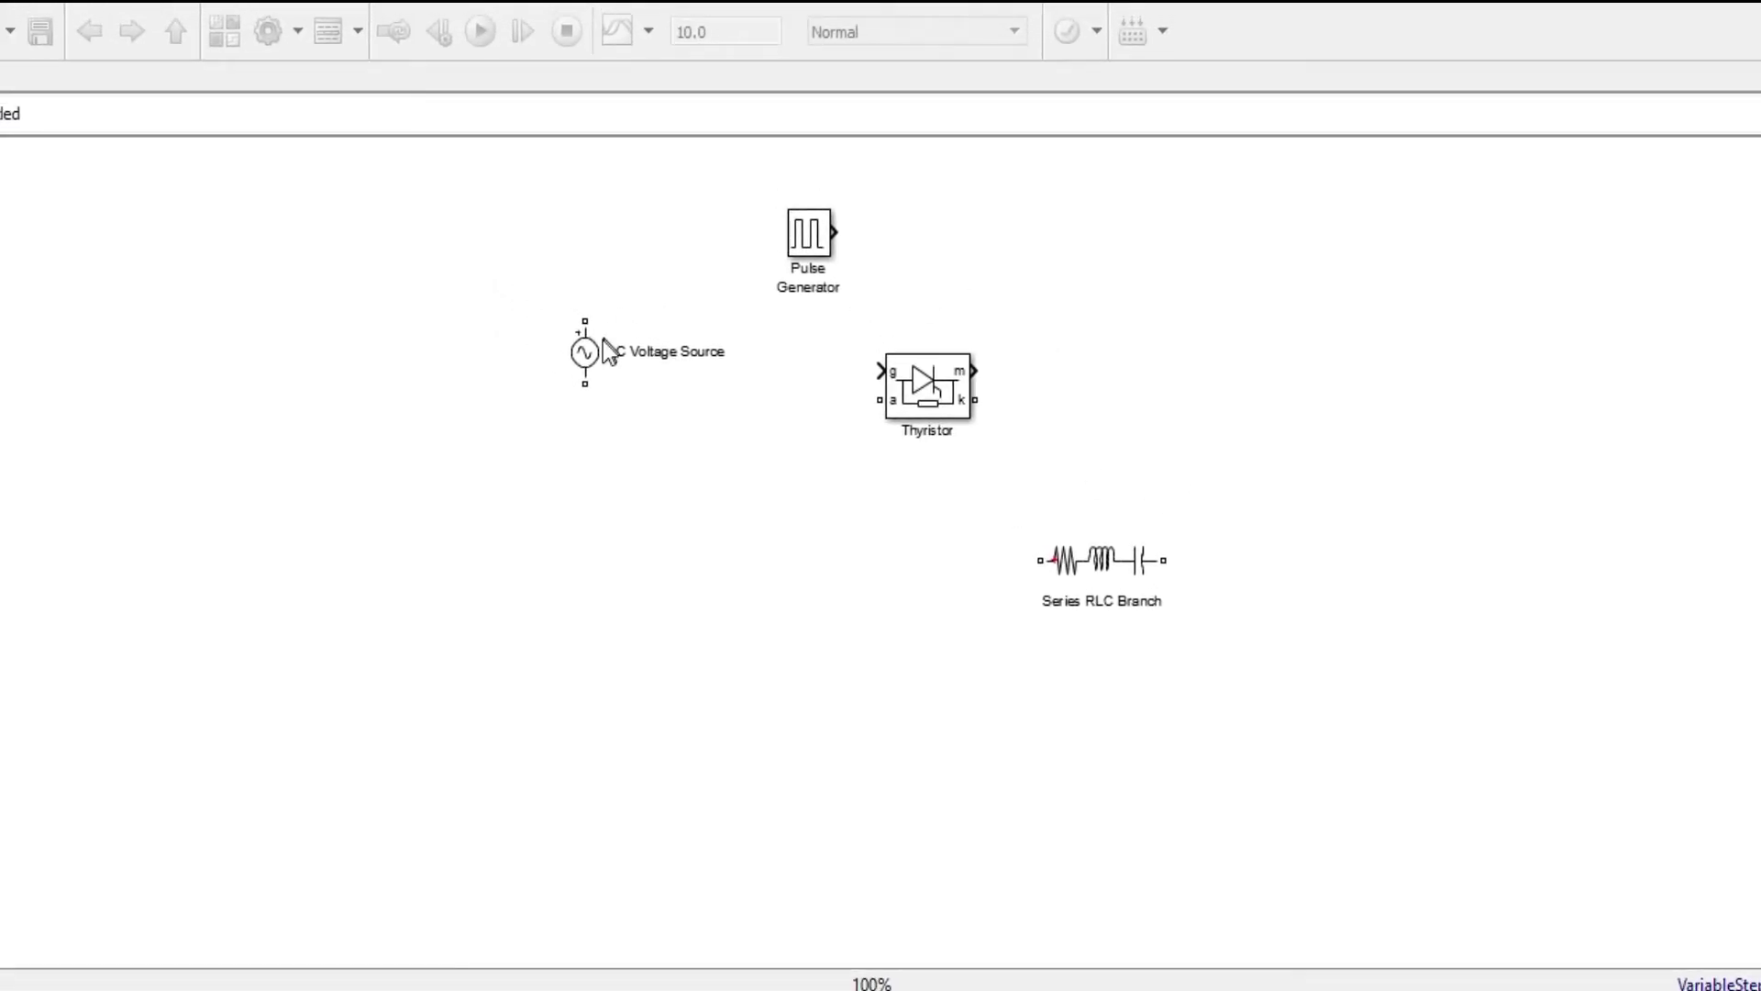
# Step: Line up the AC Voltage Source with the Thyristor and insert a Voltage Measurement block
pyautogui.moveTo(567, 340); pyautogui.dragTo(549, 379)
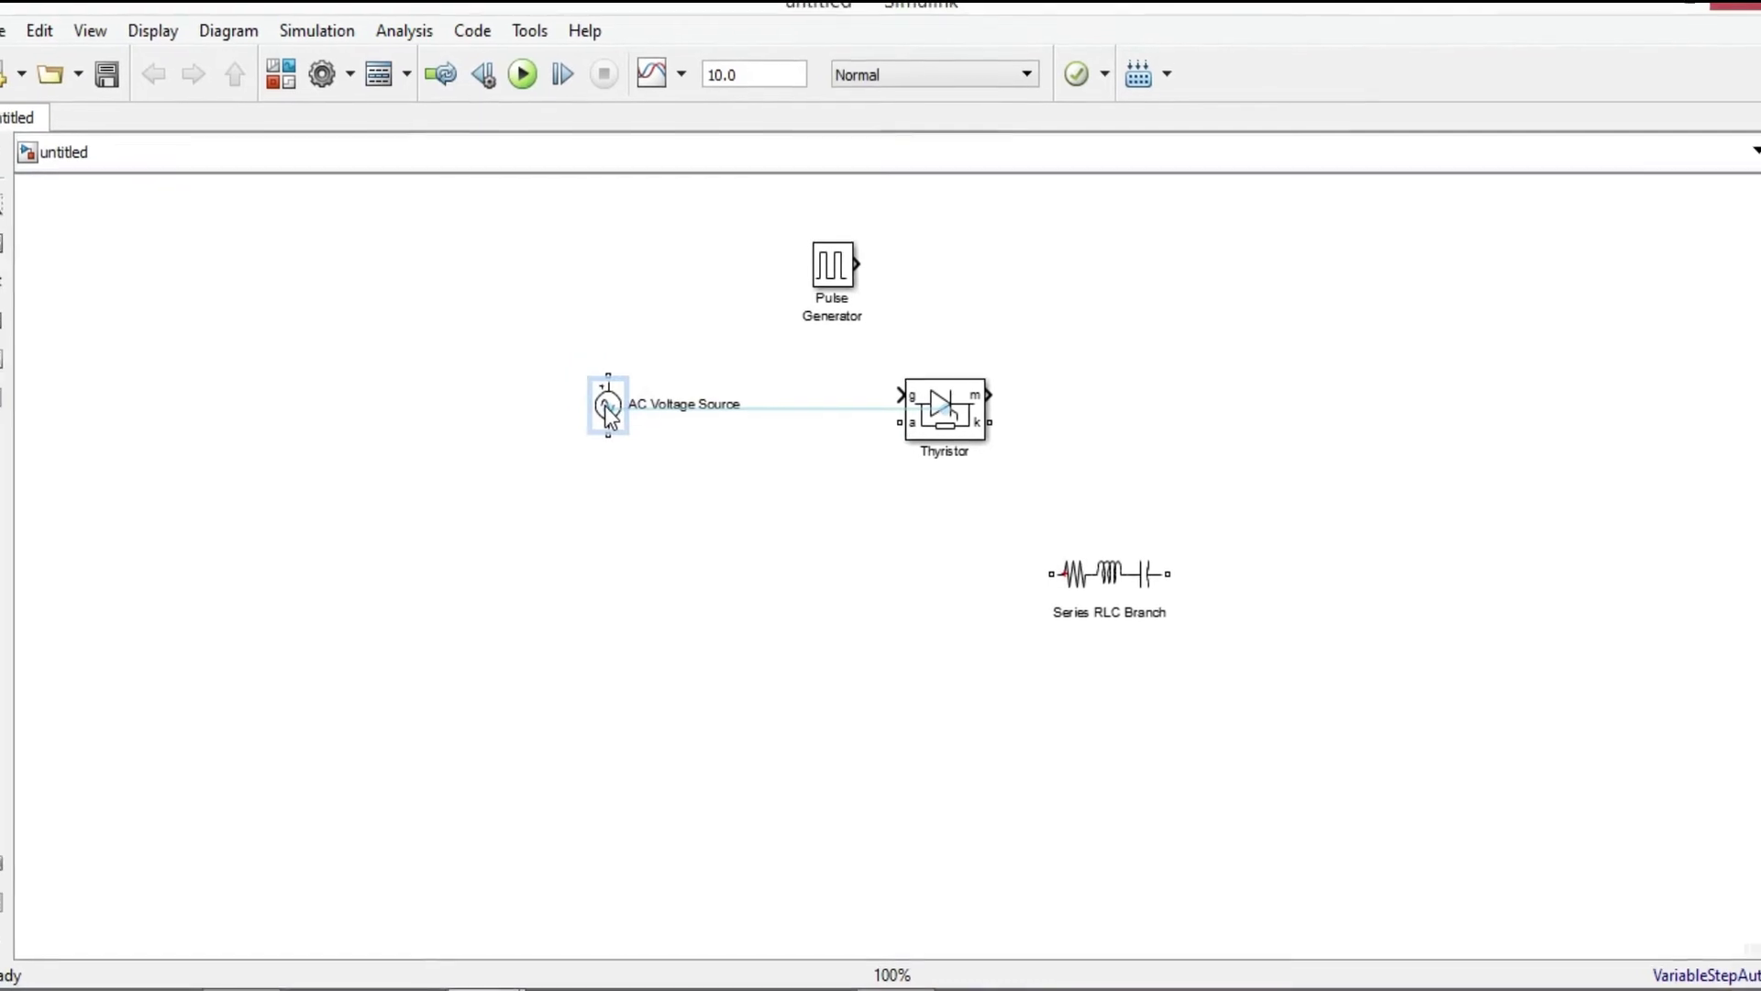
pyautogui.click(1141, 398)
pyautogui.click(1142, 409)
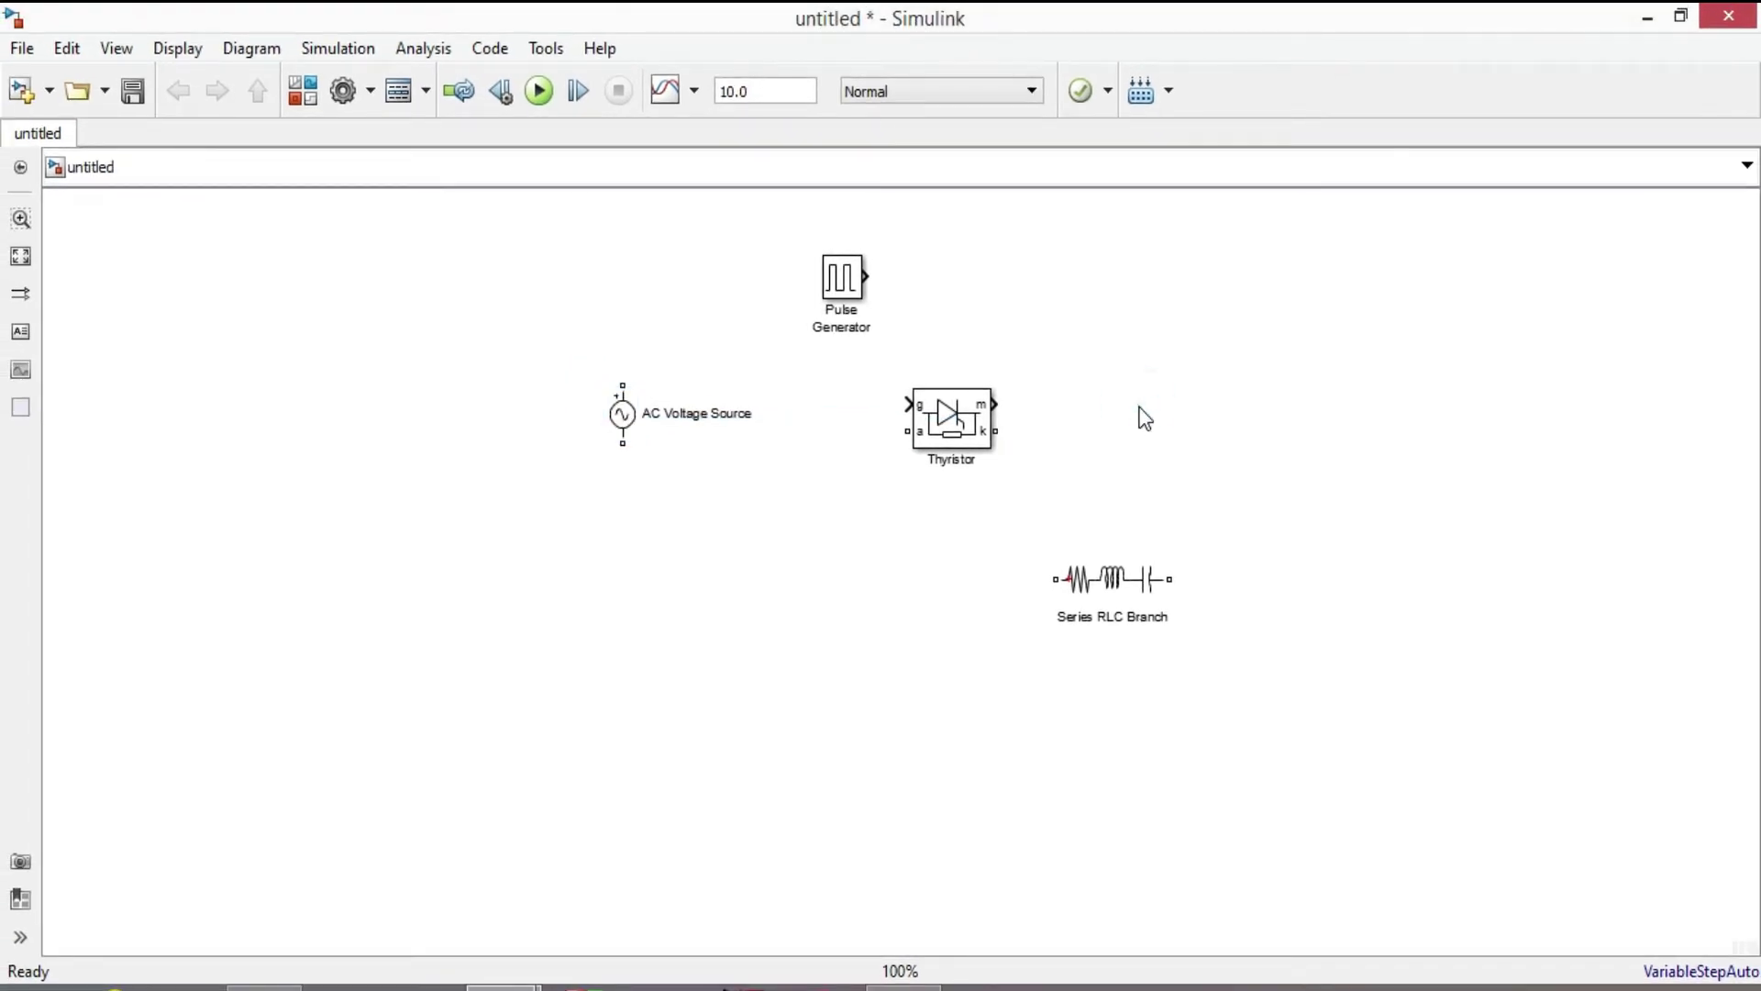
pyautogui.doubleClick(1145, 418)
pyautogui.write('Voltage m')
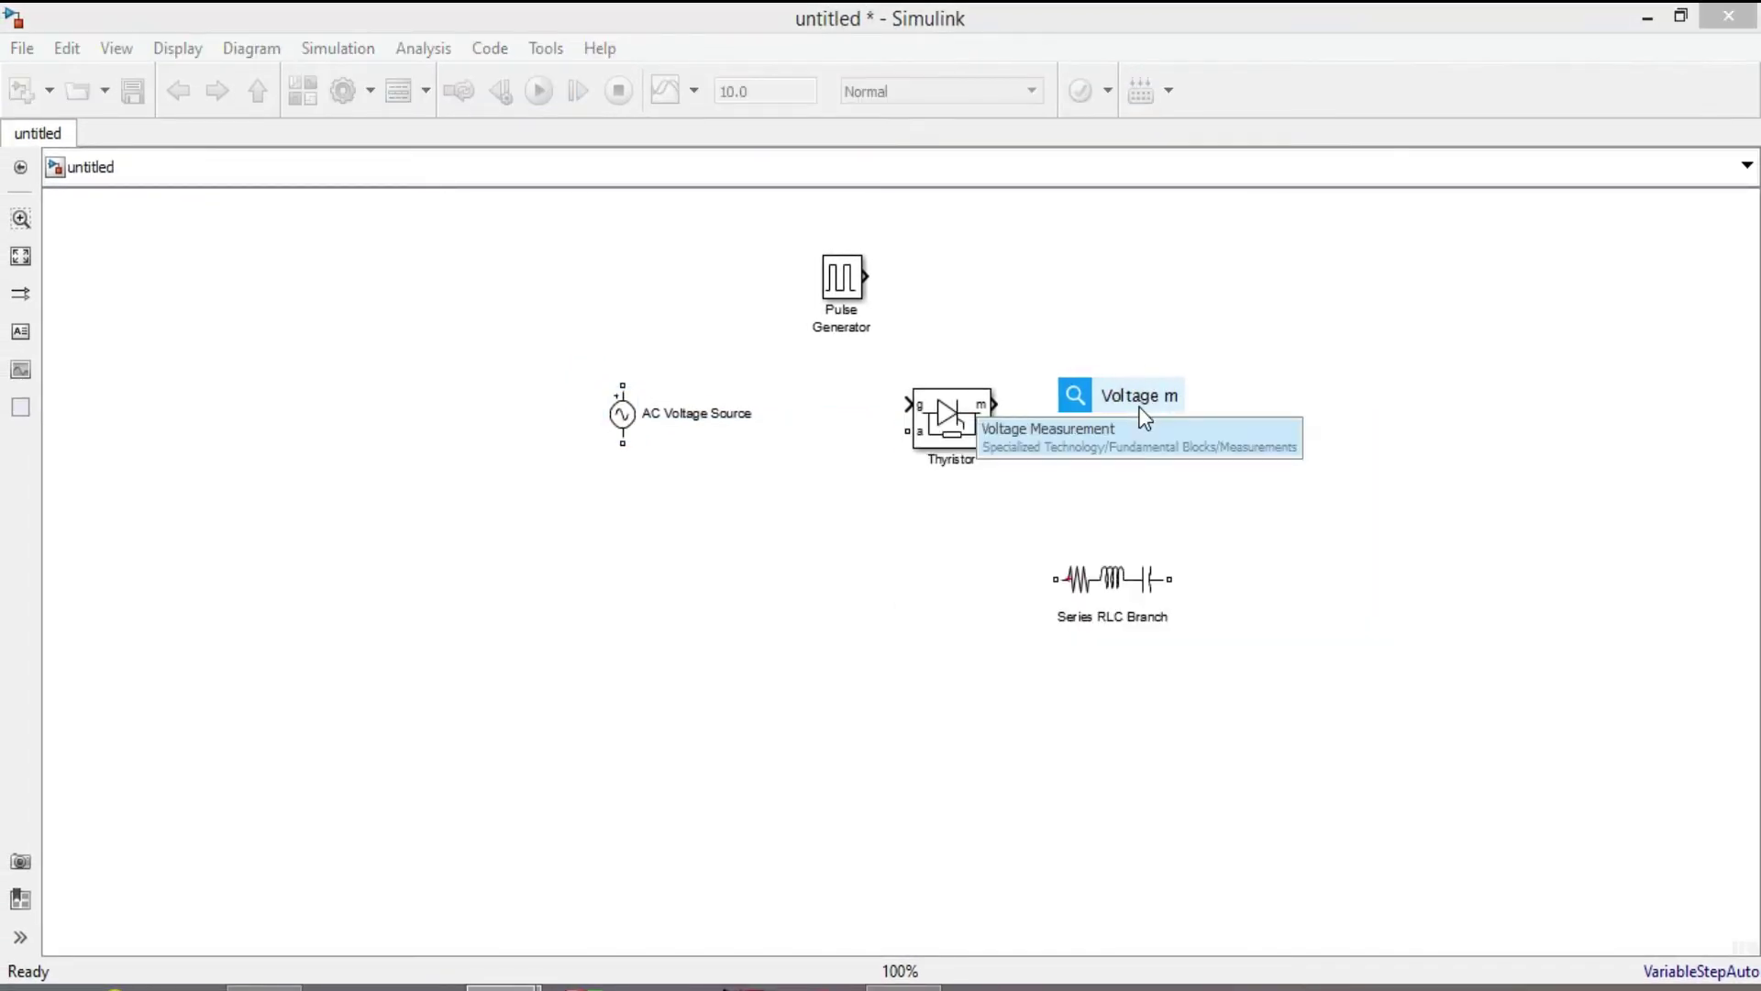
pyautogui.click(1061, 442)
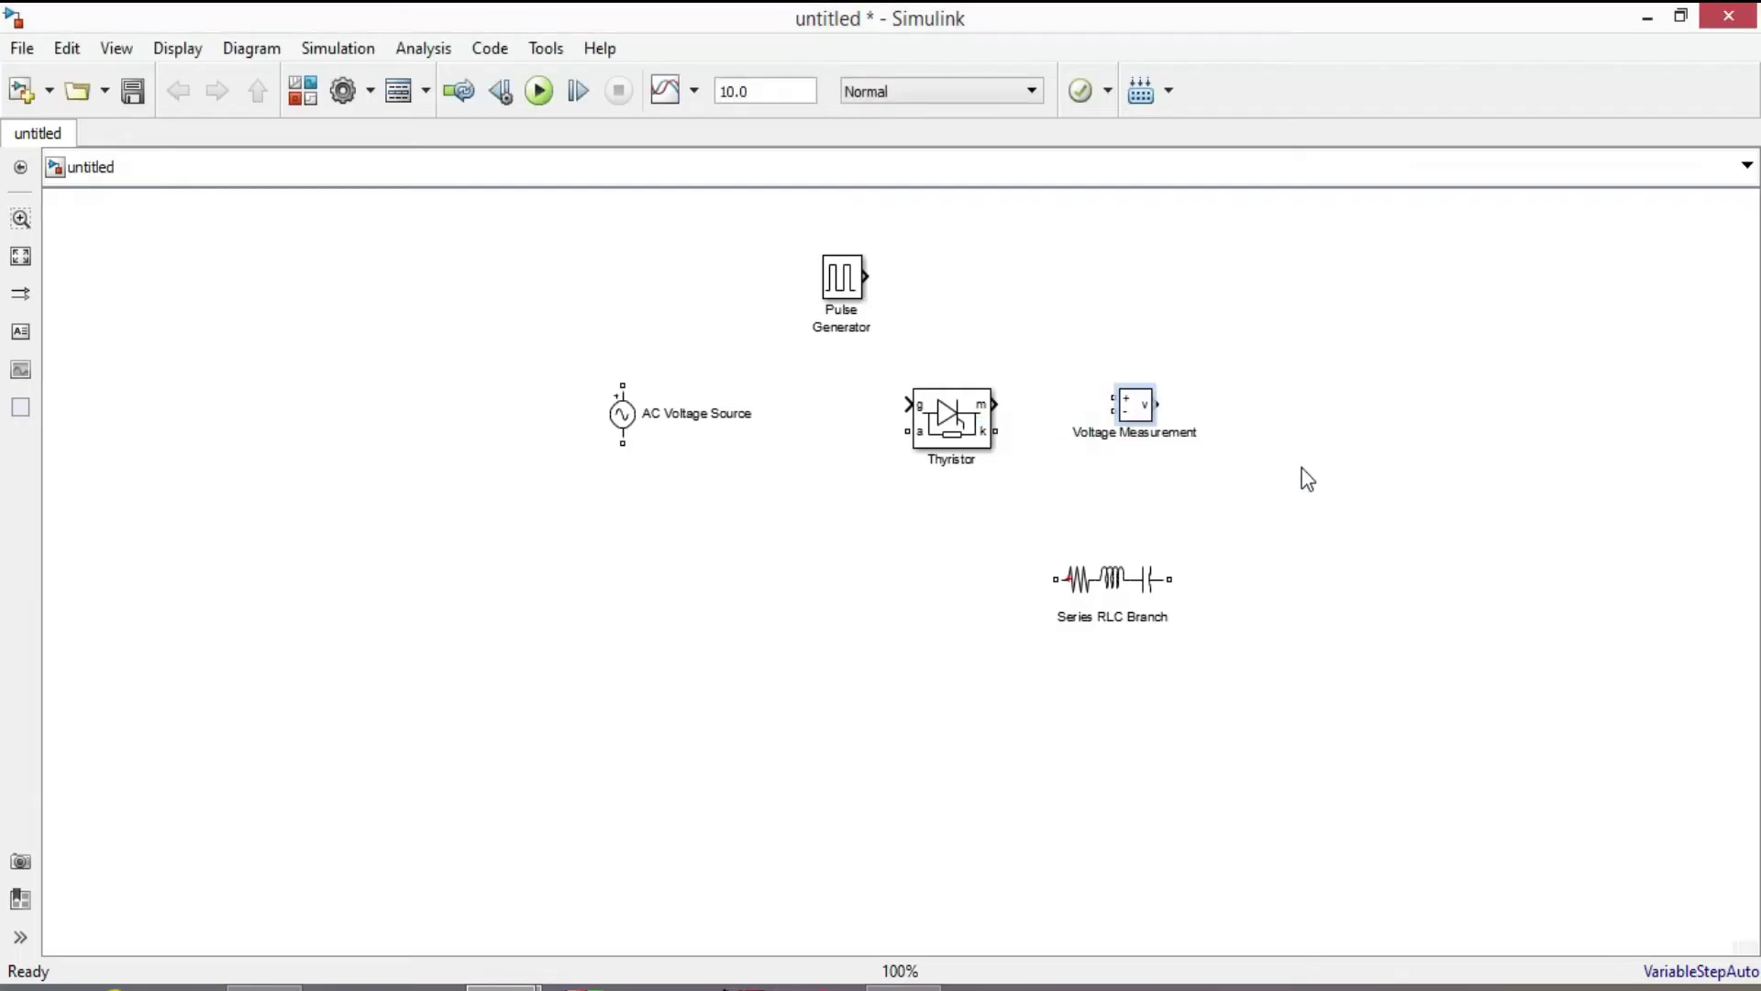
pyautogui.click(1299, 433)
# Step: Insert a Current Measurement block and a Scope block
pyautogui.write('Current m')
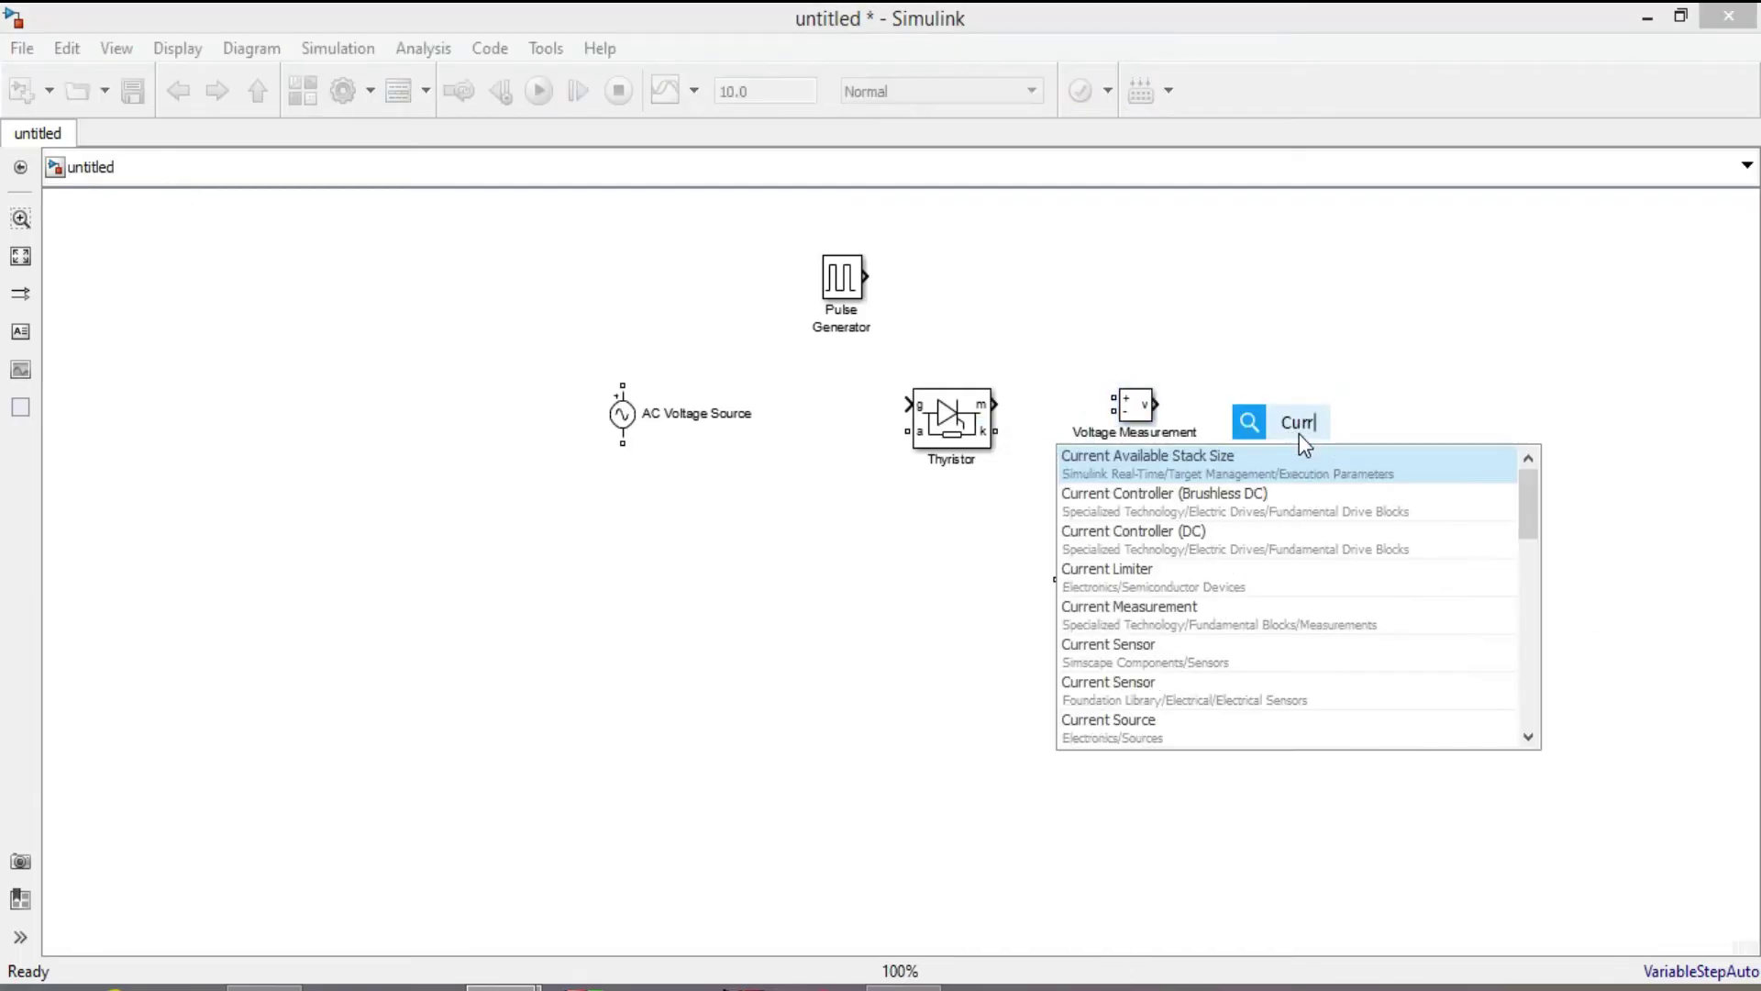
pyautogui.click(1260, 455)
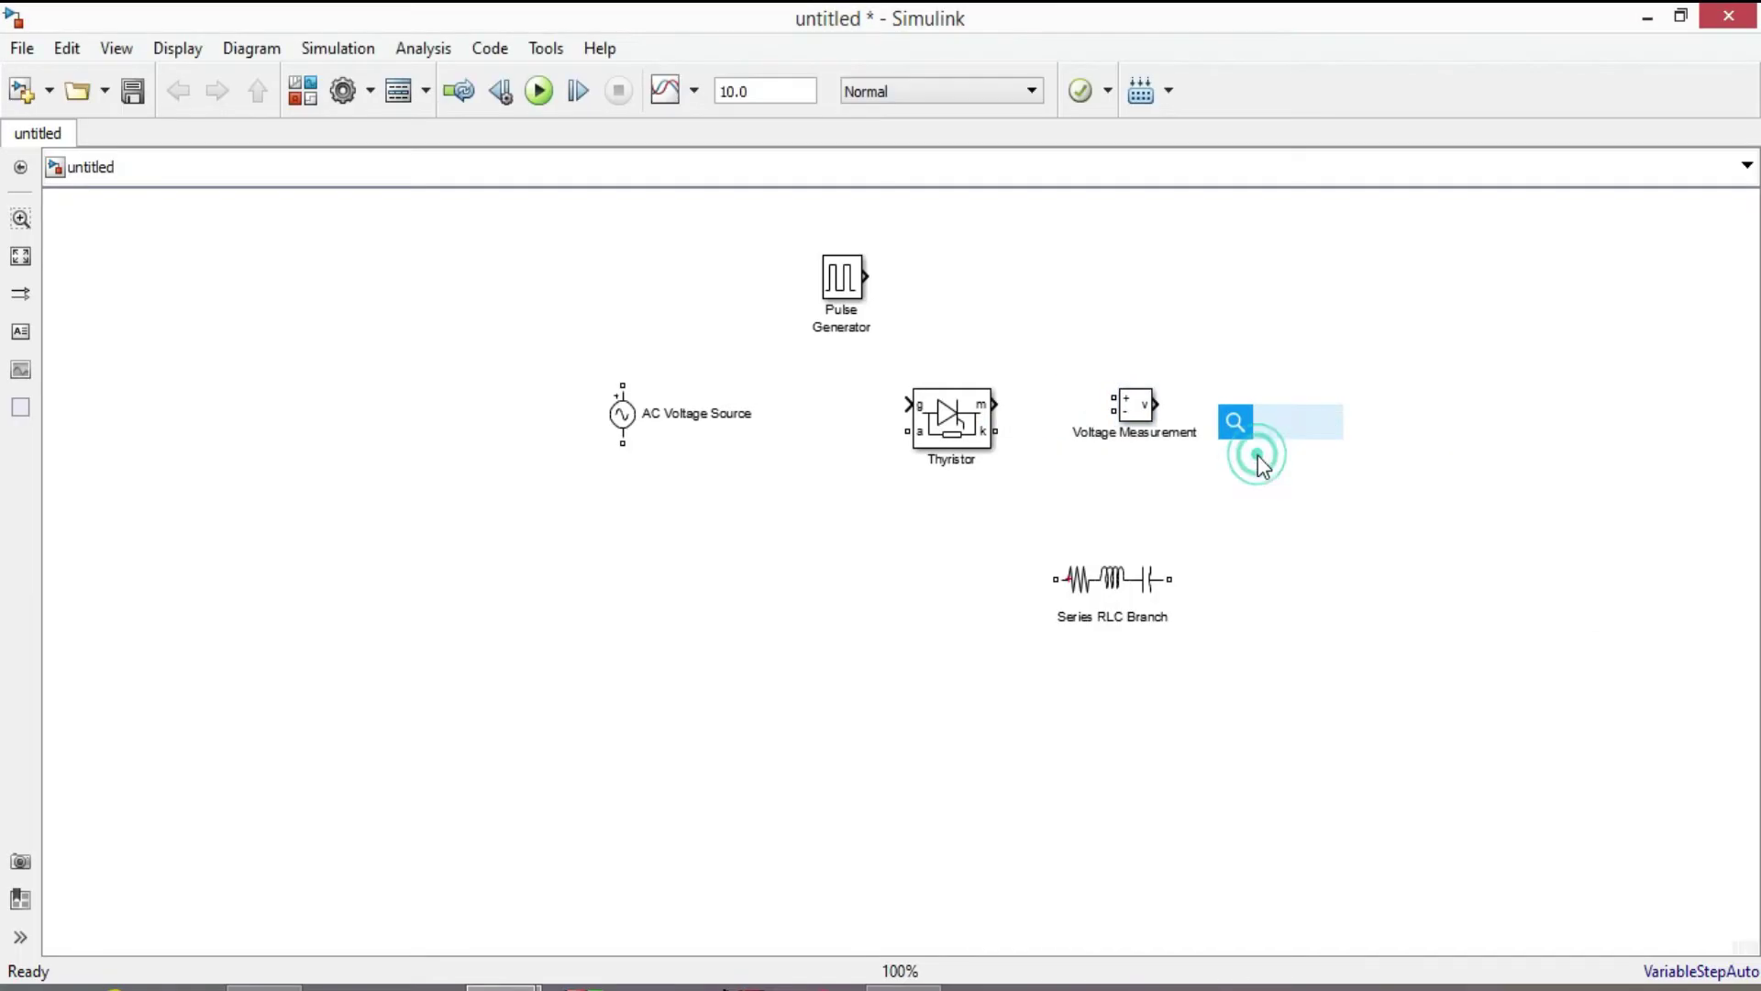
pyautogui.click(1422, 327)
pyautogui.doubleClick(1422, 328)
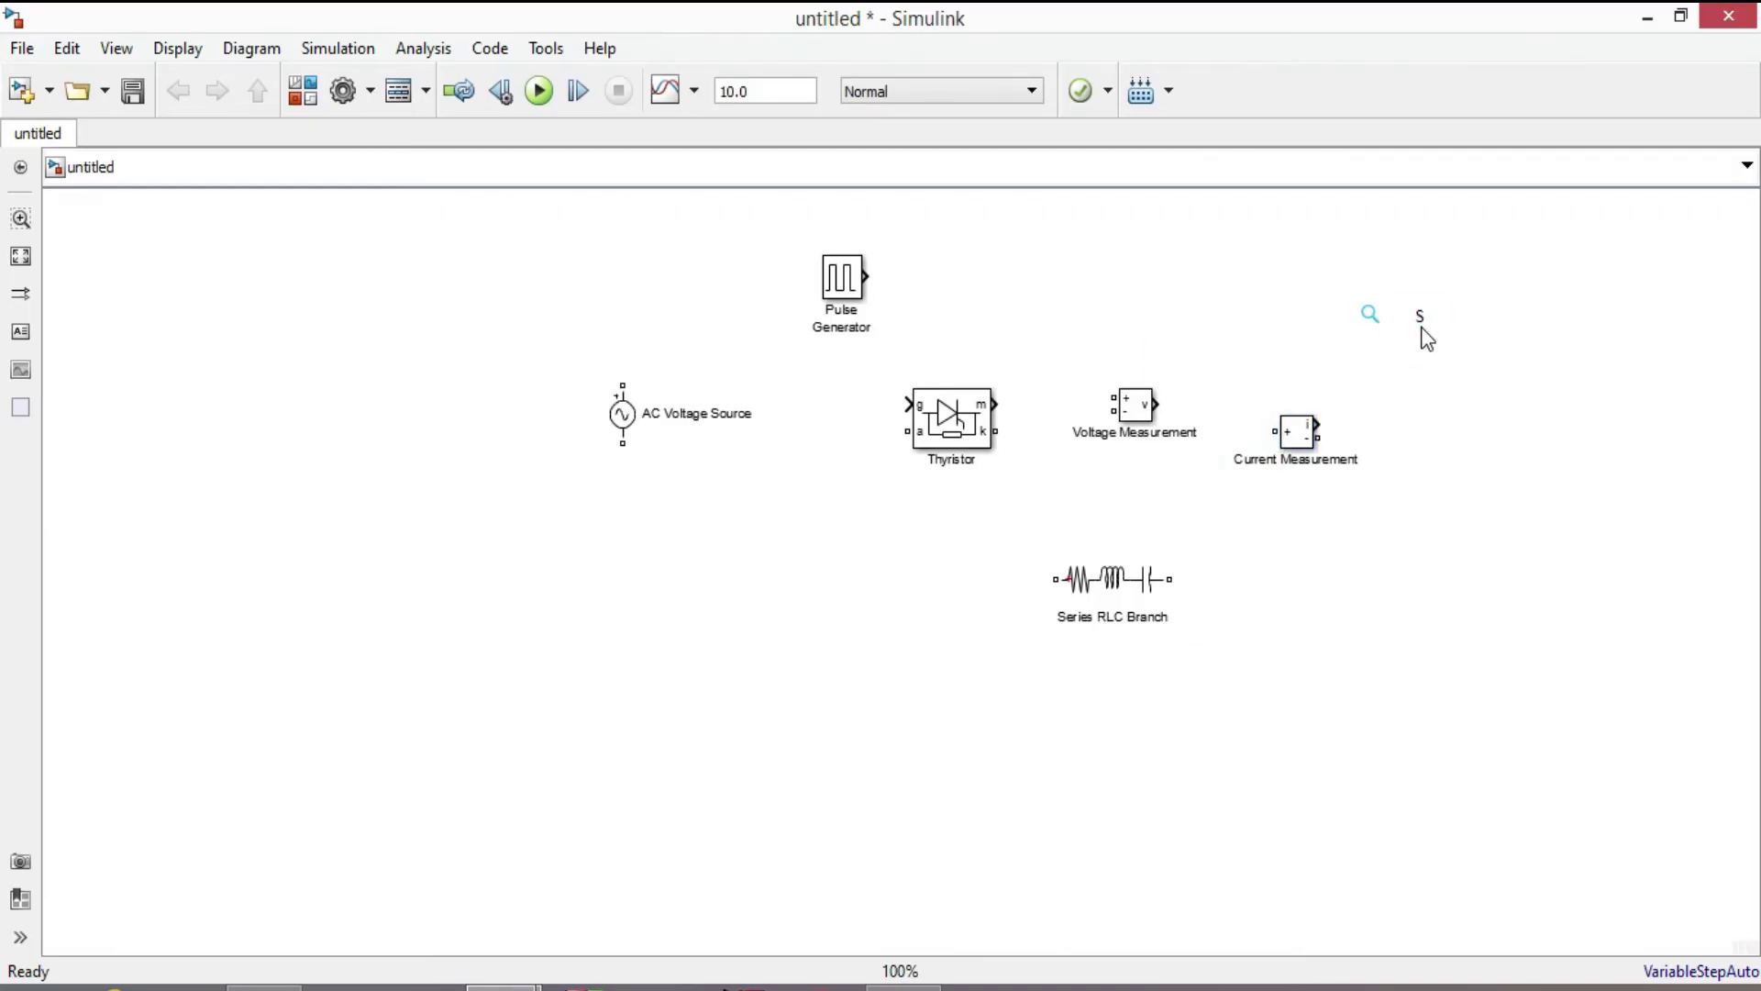
pyautogui.write('Scop')
pyautogui.click(1332, 371)
# Step: Arrange the AC source, Thyristor and Current Measurement in a row and connect Thyristor to Current Measurement
pyautogui.click(621, 413)
pyautogui.moveTo(604, 437); pyautogui.dragTo(326, 620)
pyautogui.moveTo(934, 446); pyautogui.dragTo(605, 450)
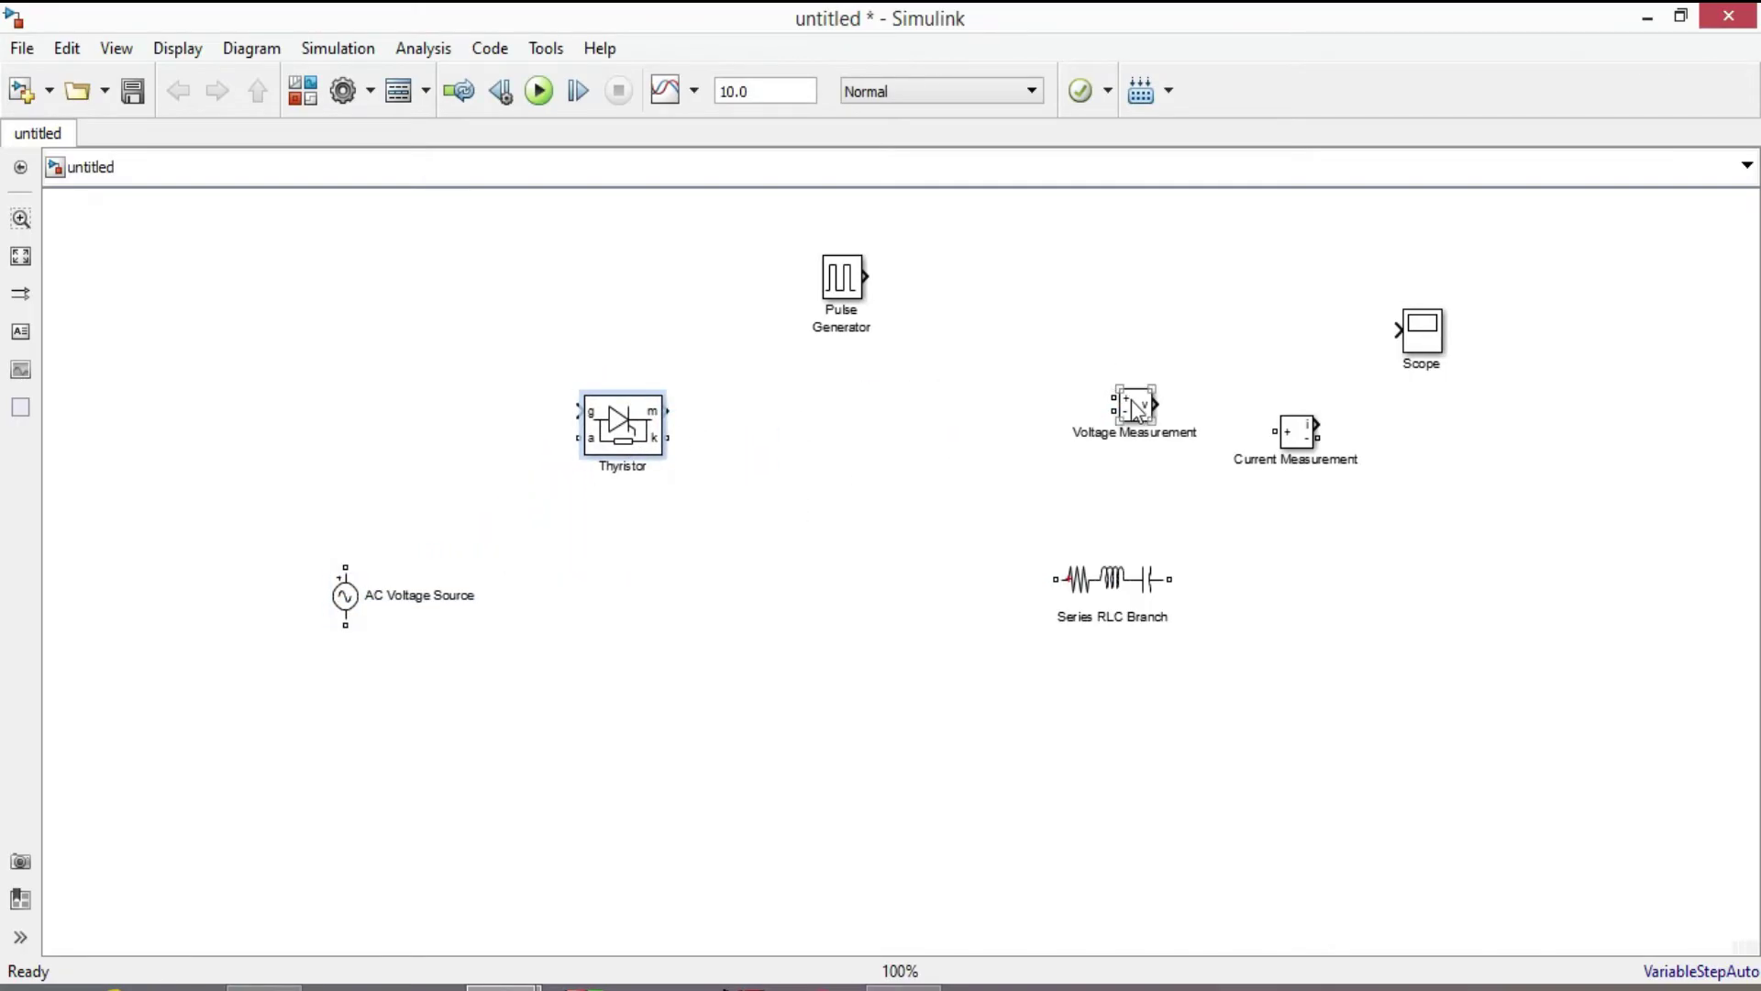
pyautogui.click(1294, 437)
pyautogui.moveTo(1294, 443); pyautogui.dragTo(819, 437)
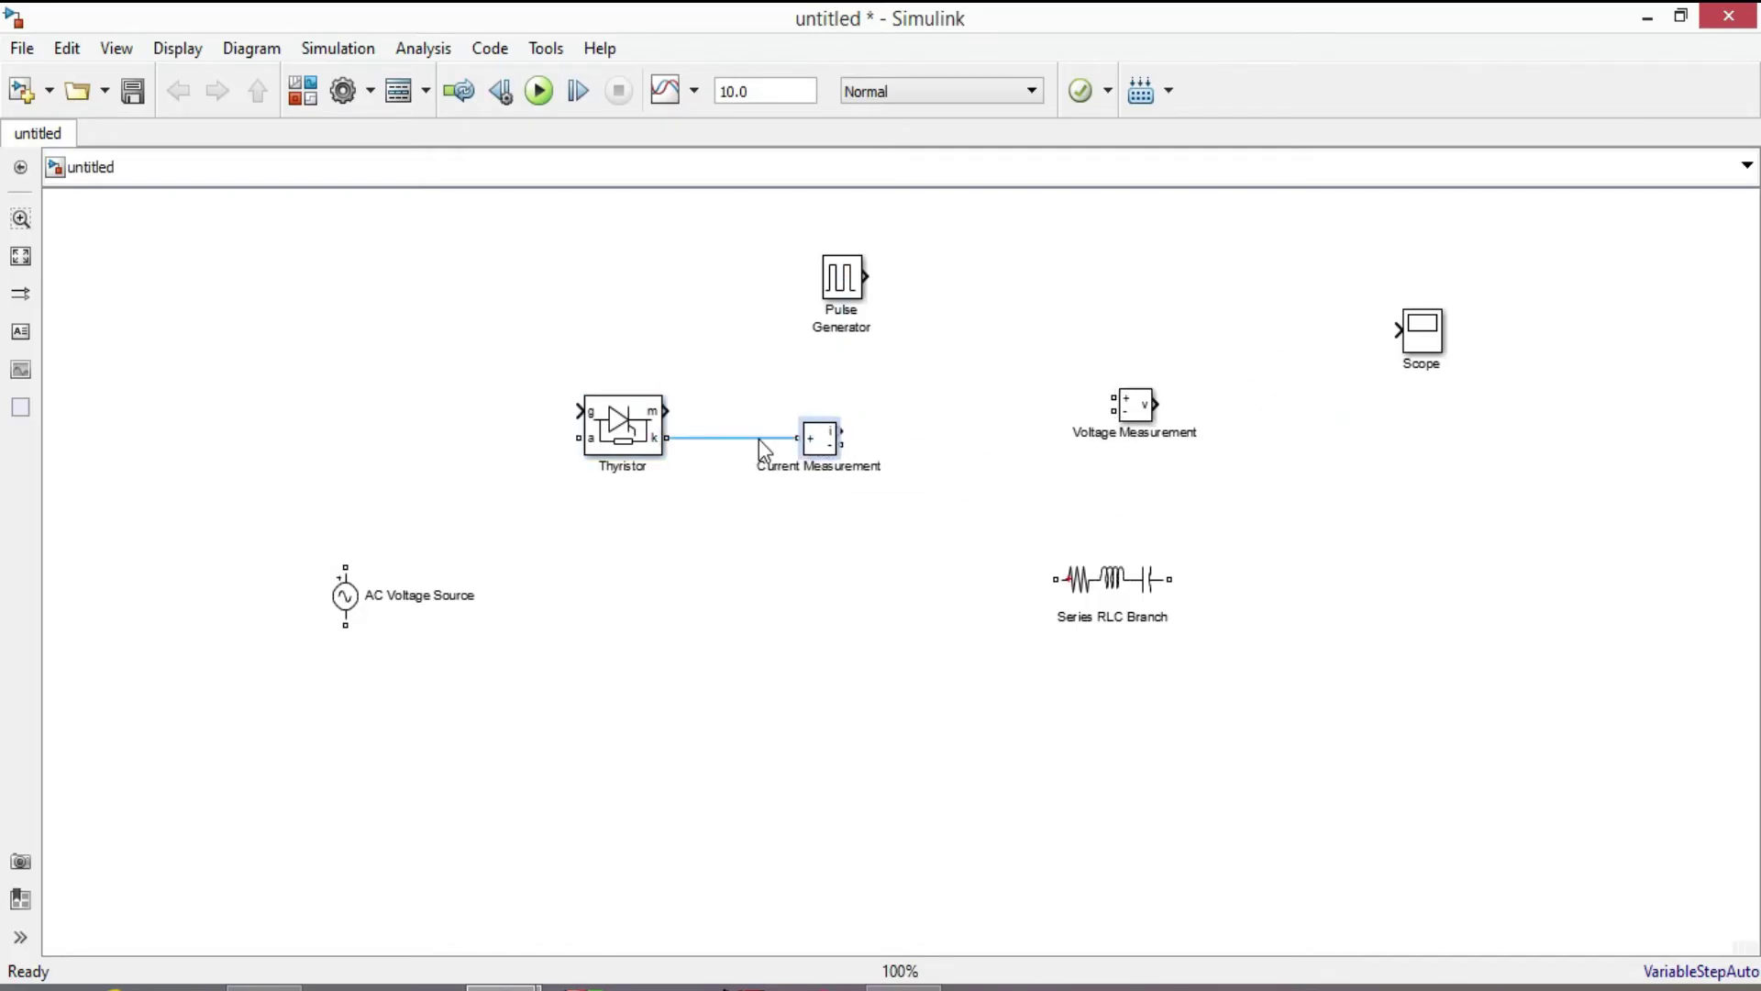
pyautogui.click(757, 438)
# Step: Rotate the RLC branch vertical and wire it between Current Measurement and the AC source, closing the loop
pyautogui.moveTo(1101, 583); pyautogui.dragTo(1051, 642)
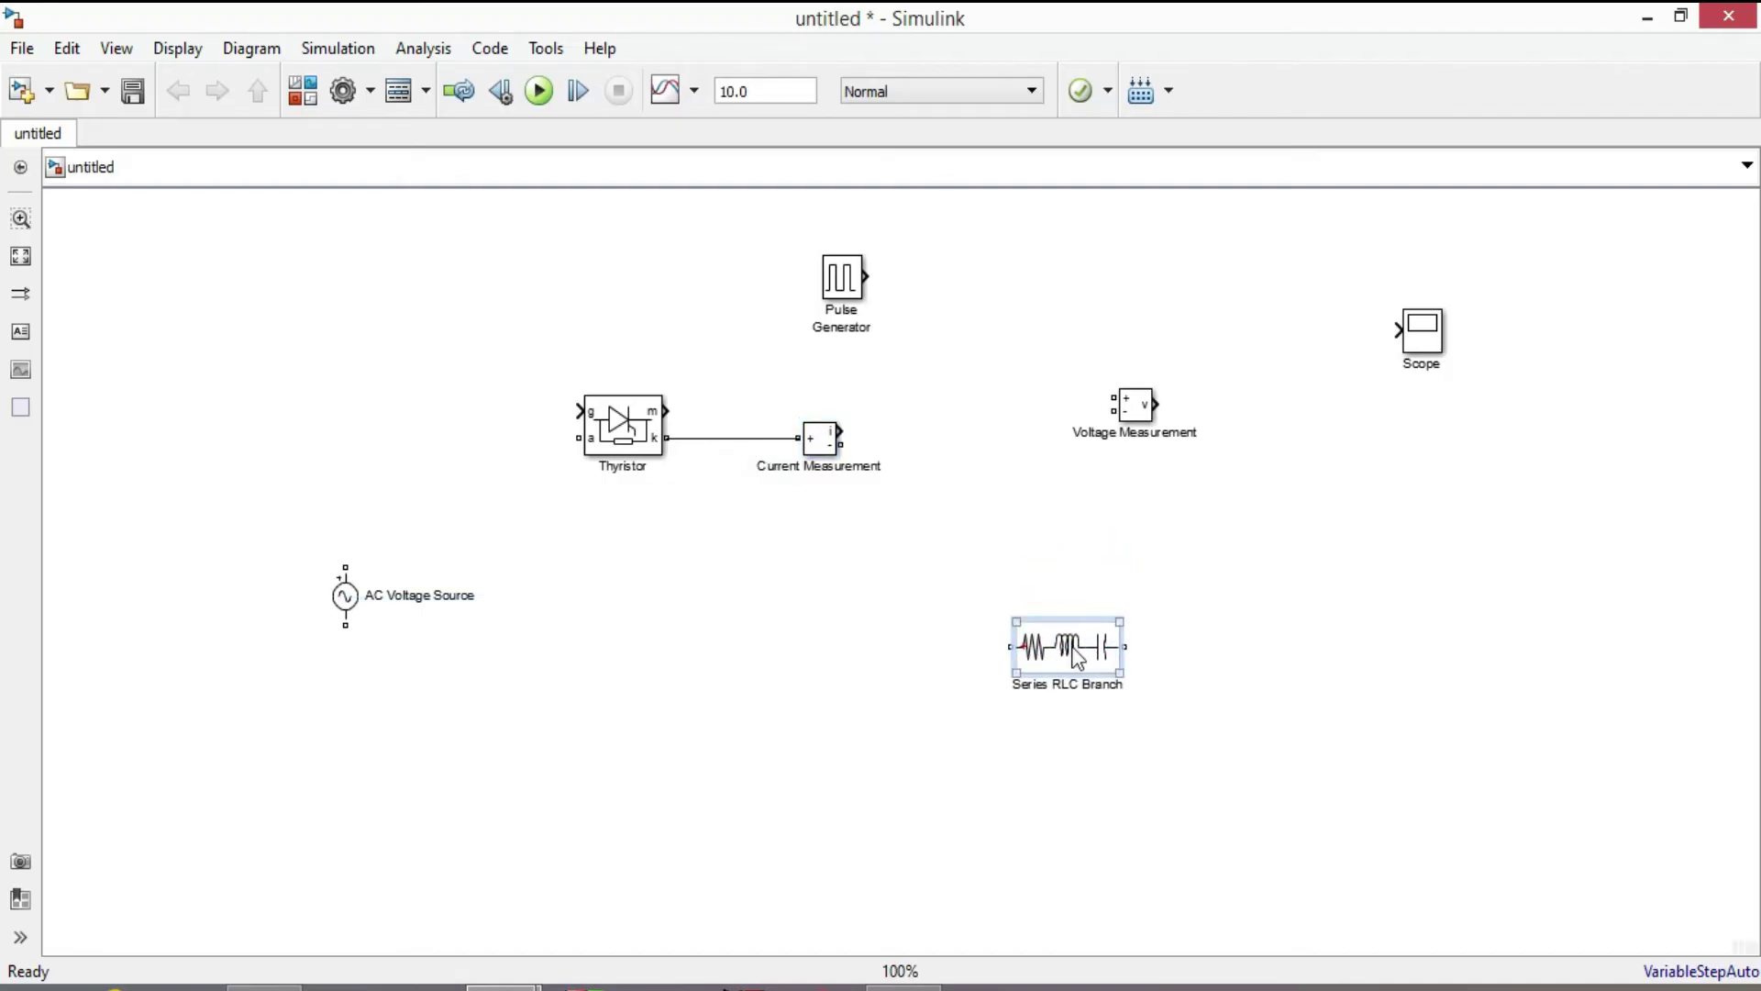
pyautogui.hotkey('ctrl', 'r')
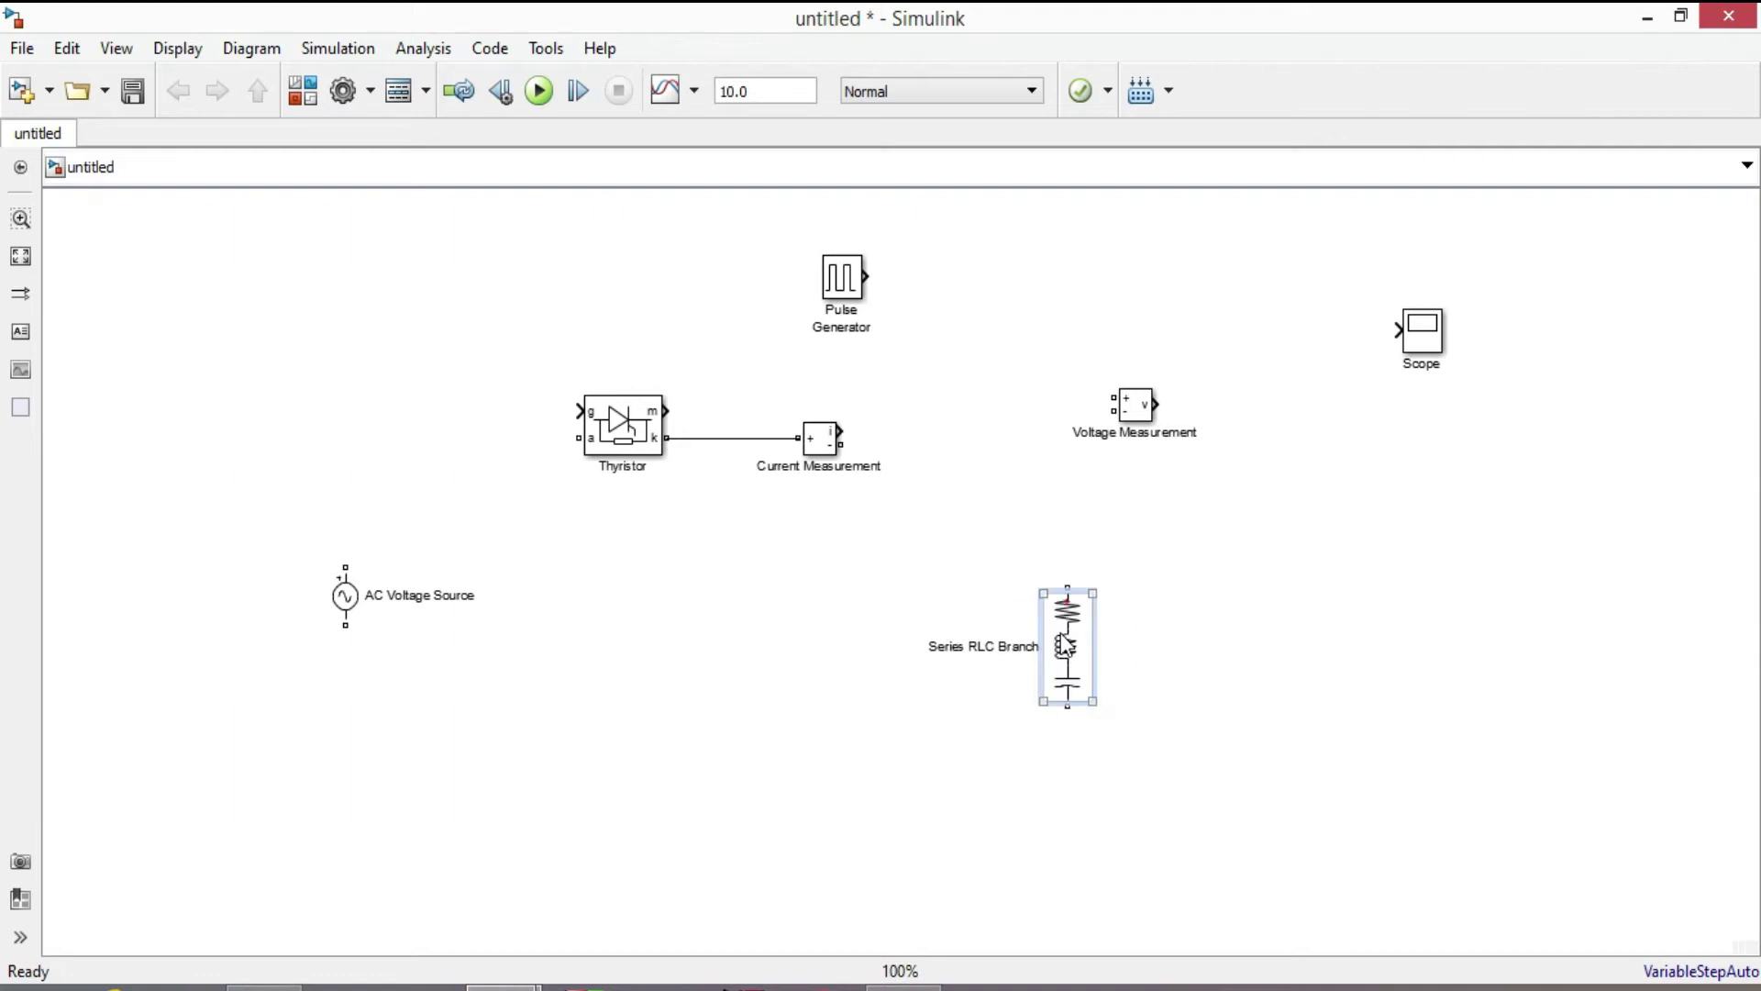
pyautogui.moveTo(1068, 644); pyautogui.dragTo(997, 598)
pyautogui.moveTo(984, 533)
pyautogui.mouseDown()
pyautogui.moveTo(881, 449)
pyautogui.moveTo(840, 445)
pyautogui.mouseUp()
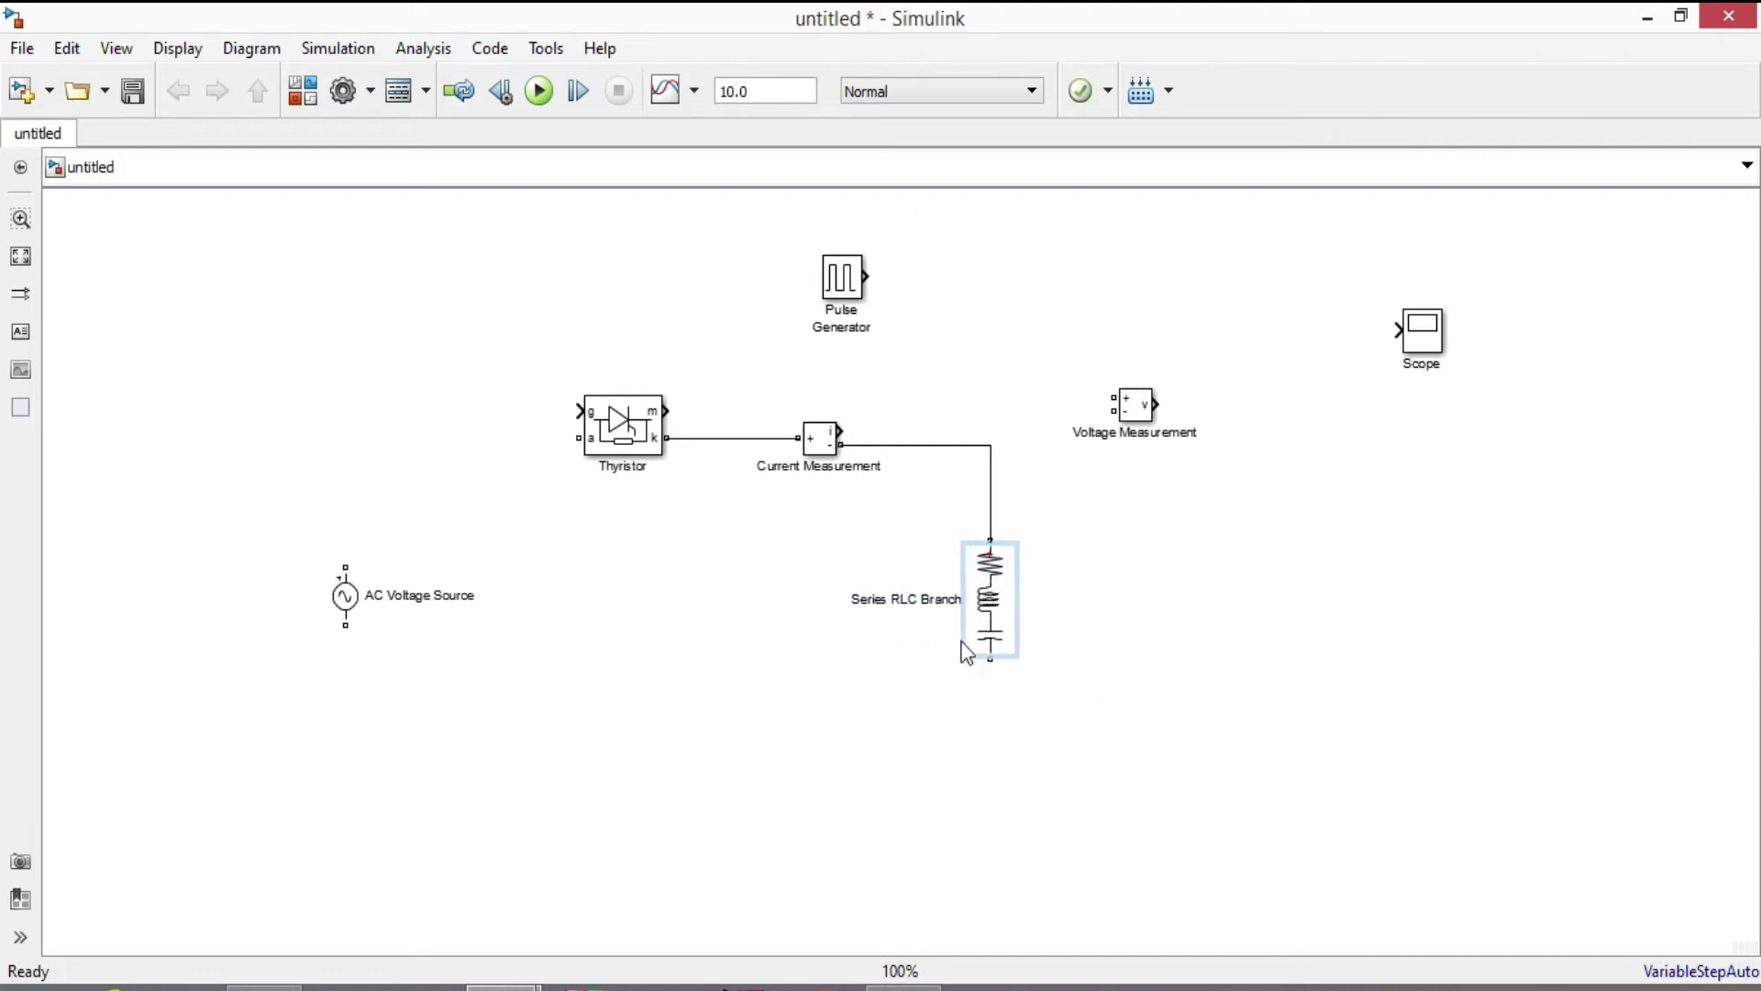
pyautogui.moveTo(989, 657)
pyautogui.mouseDown()
pyautogui.moveTo(338, 647)
pyautogui.moveTo(579, 437)
pyautogui.mouseUp()
pyautogui.moveTo(345, 595); pyautogui.dragTo(454, 596)
pyautogui.moveTo(601, 676); pyautogui.dragTo(602, 702)
# Step: Position the Pulse Generator at the Thyristor gate and open the Series RLC Branch parameters
pyautogui.moveTo(860, 277); pyautogui.dragTo(580, 411)
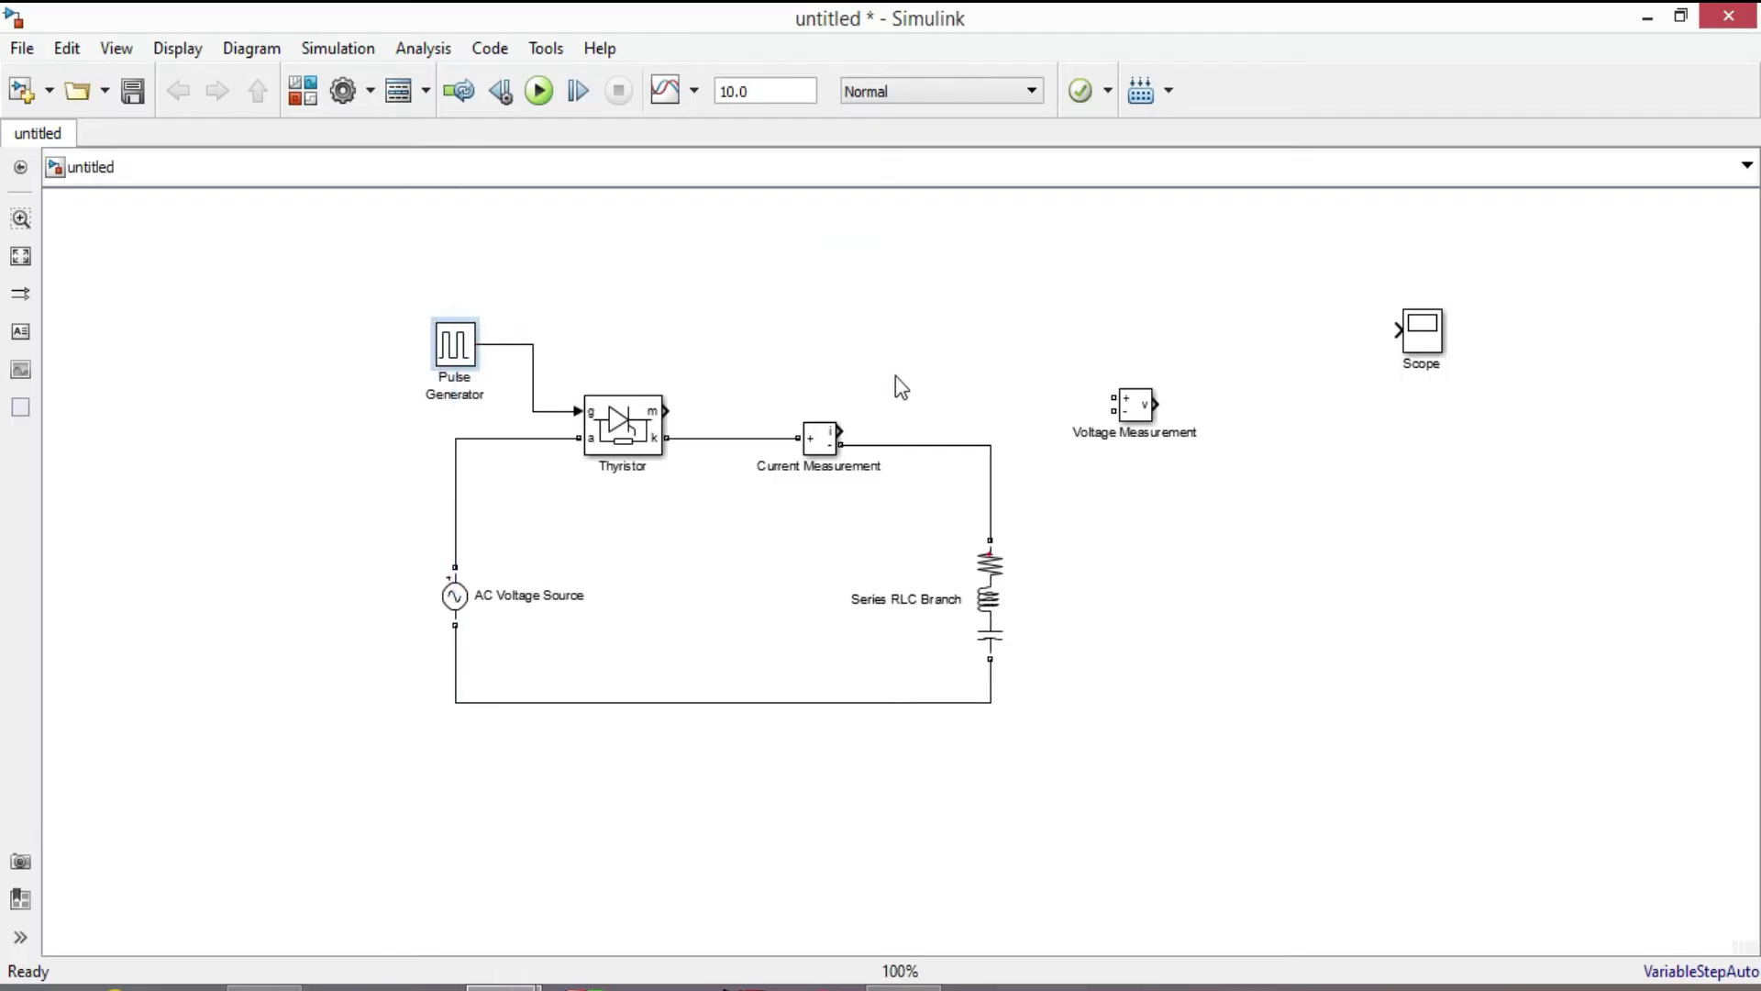
pyautogui.click(454, 347)
pyautogui.moveTo(454, 348); pyautogui.dragTo(491, 368)
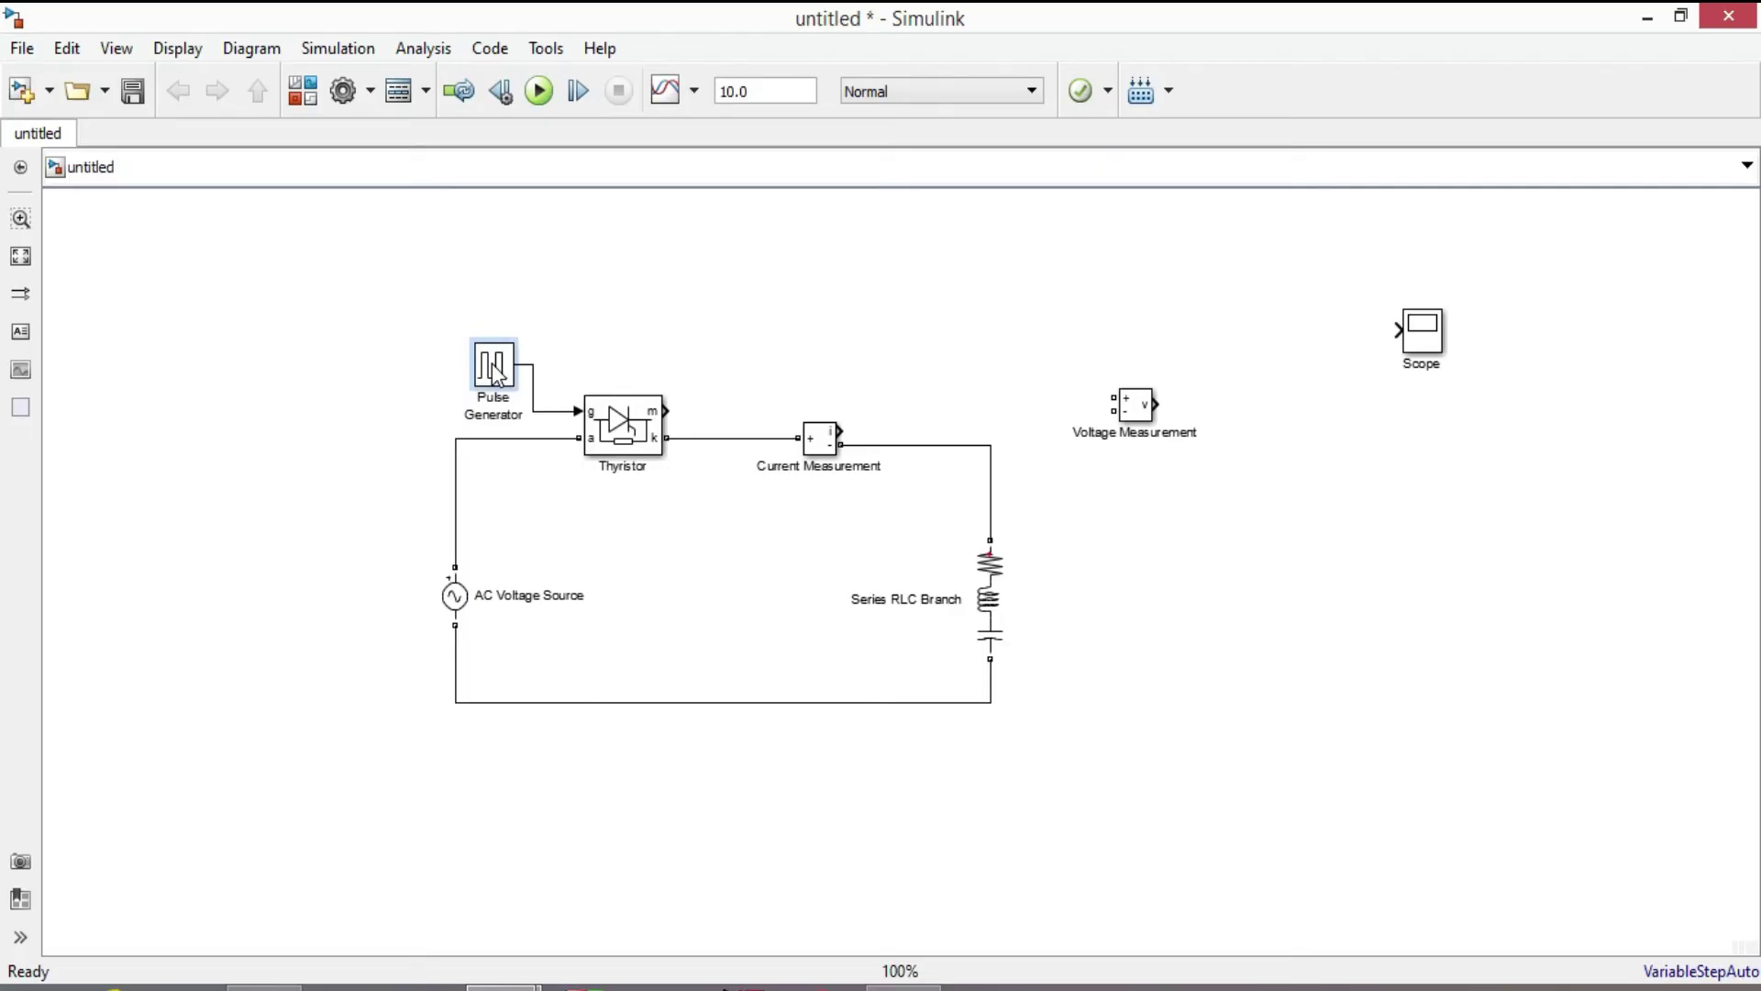
pyautogui.doubleClick(990, 597)
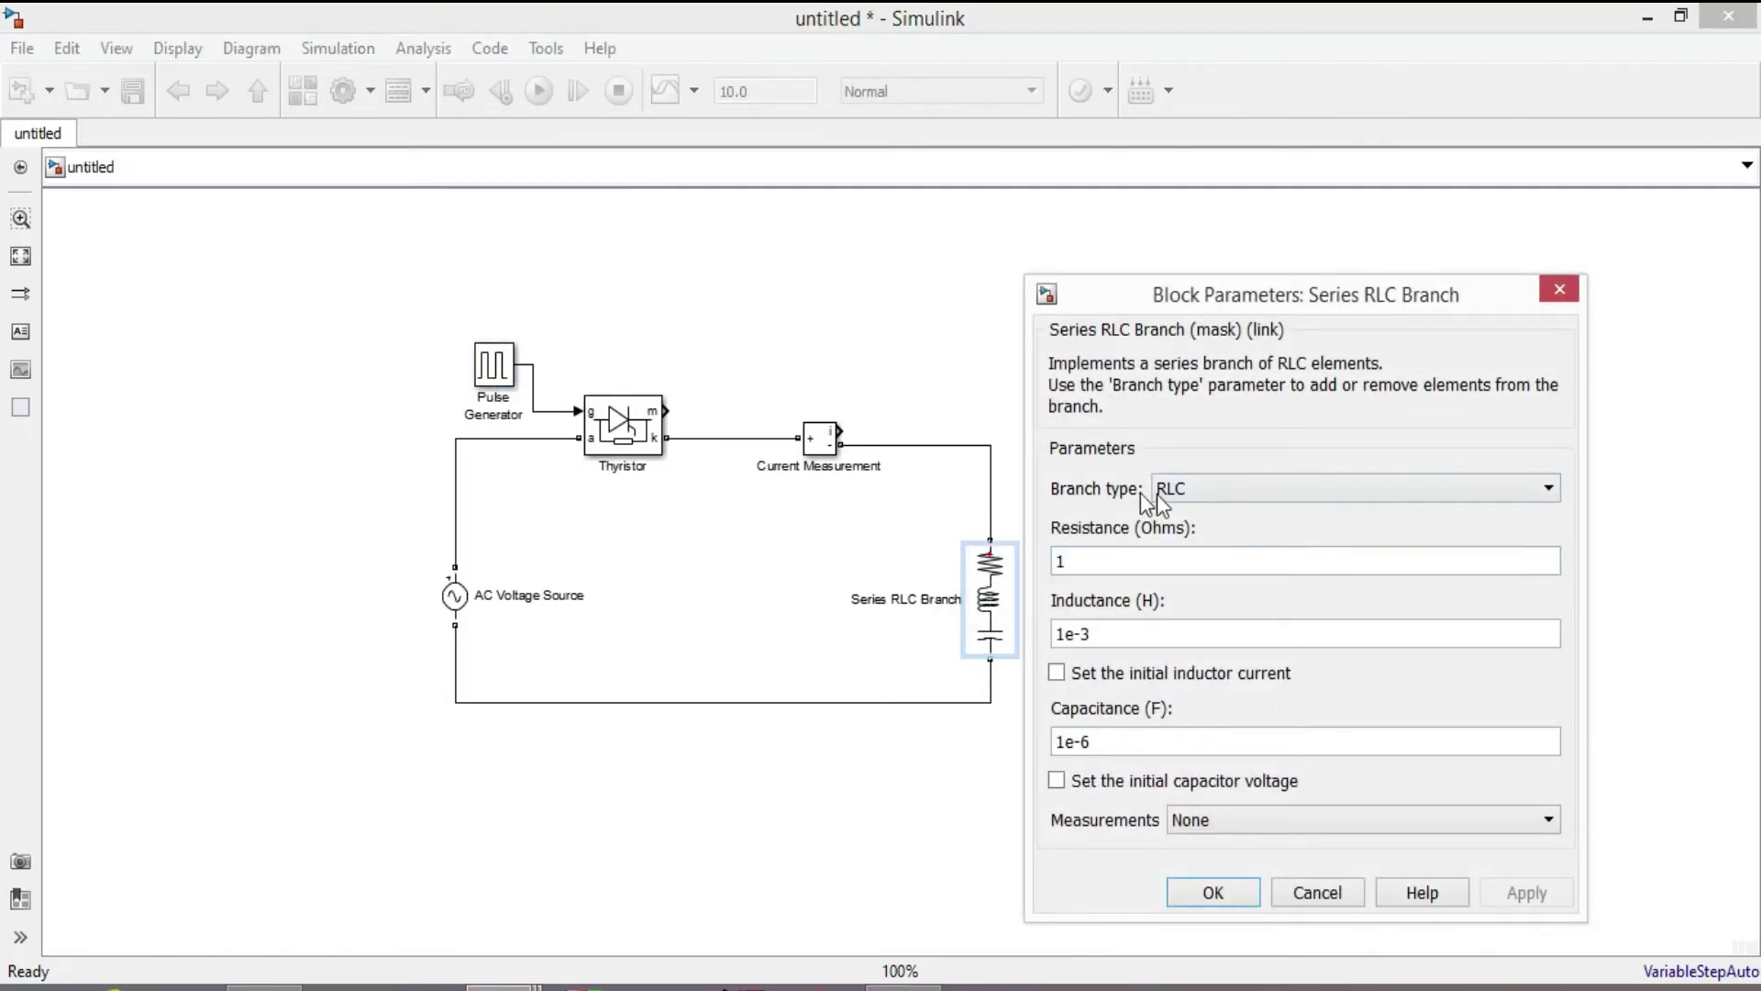
# Step: Set the branch type to R with a resistance of 100 ohms and apply
pyautogui.click(1208, 496)
pyautogui.click(1169, 537)
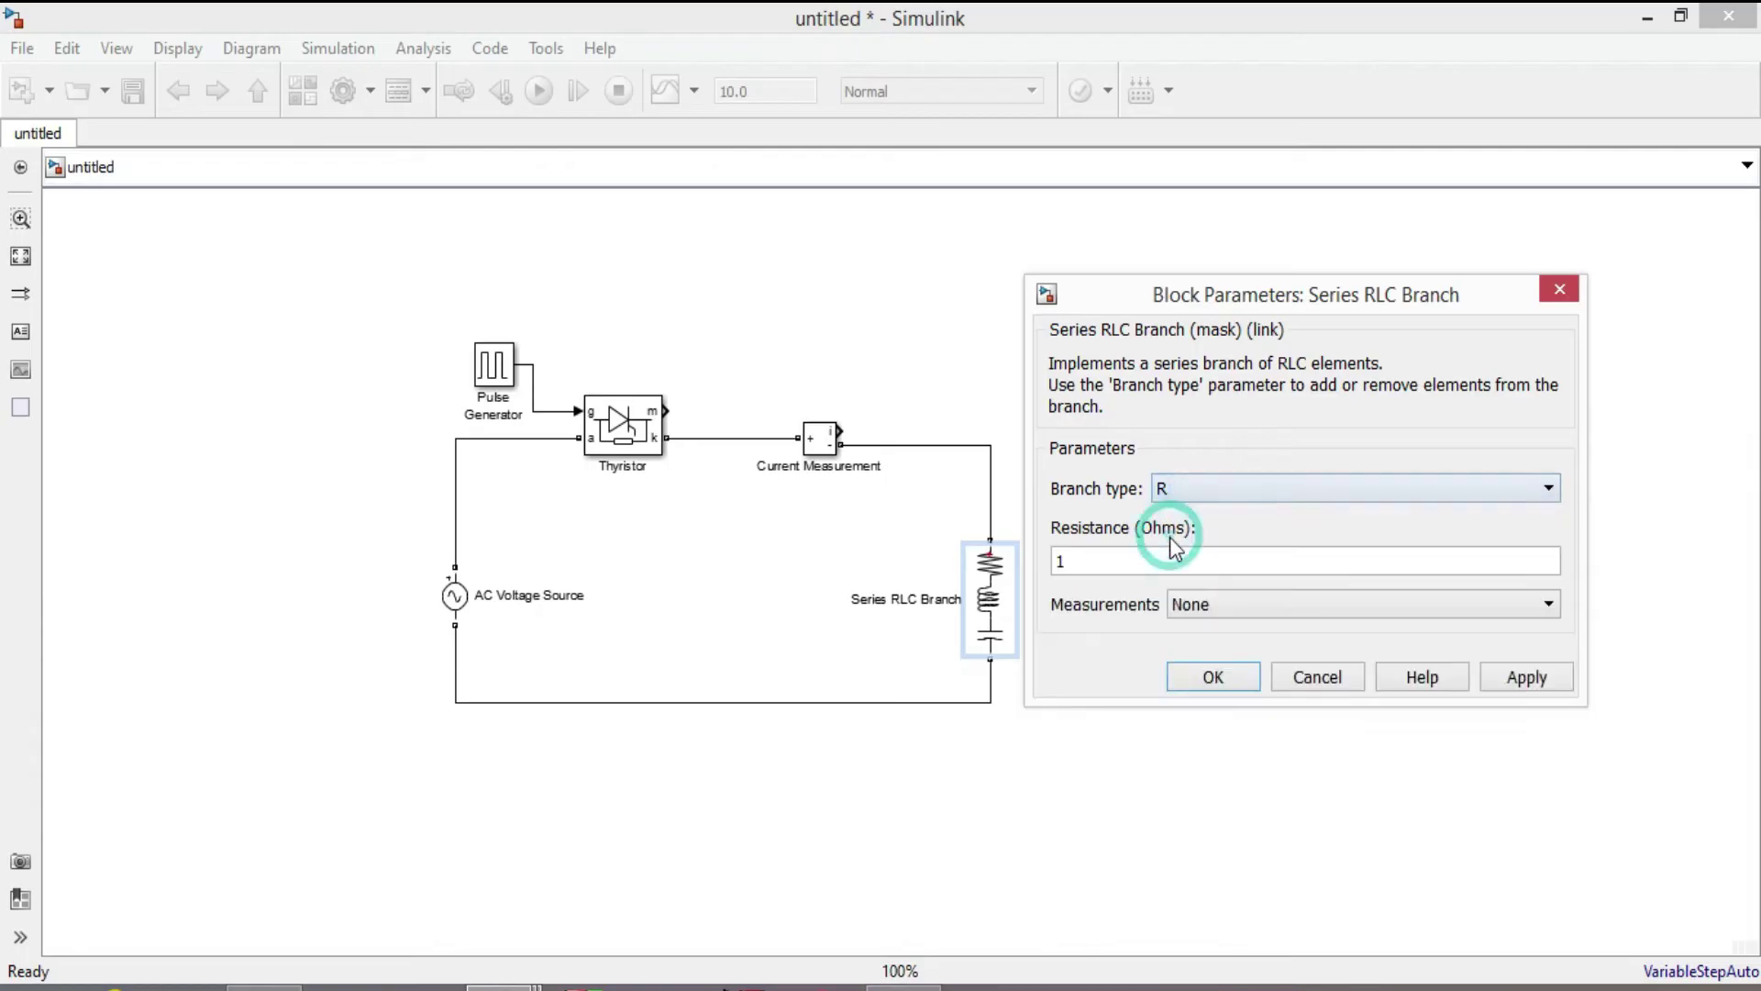
pyautogui.doubleClick(1115, 562)
pyautogui.write('1')
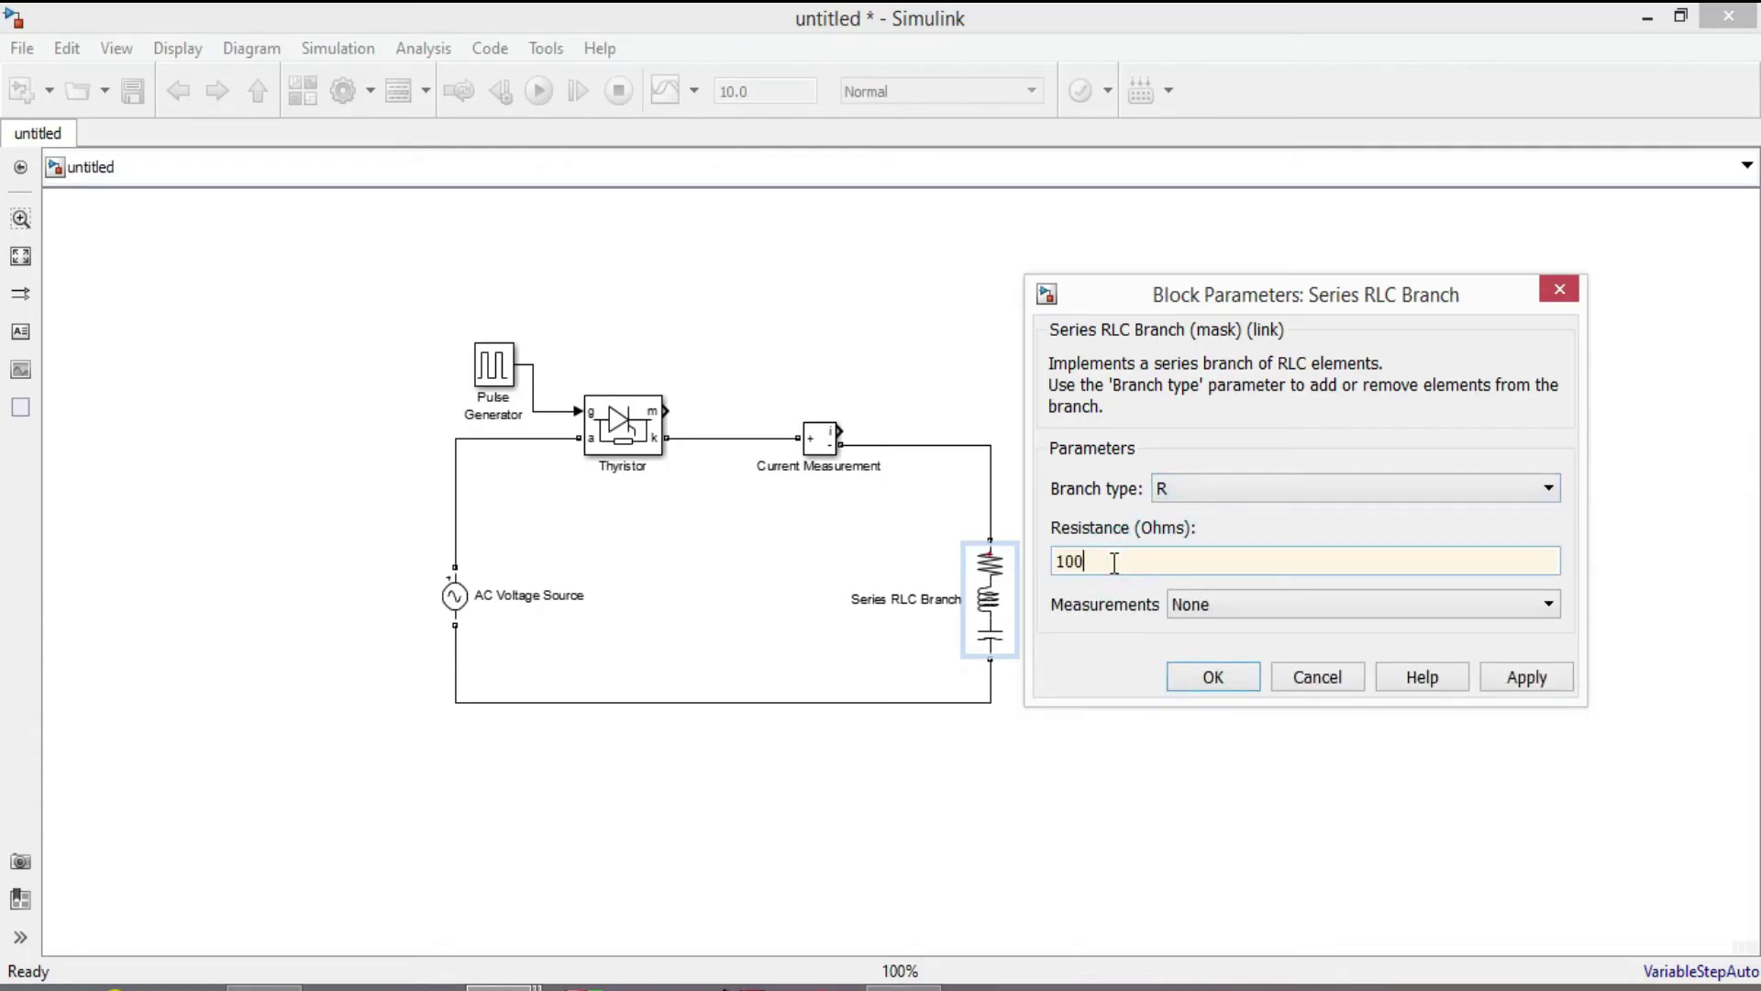
pyautogui.click(1530, 680)
pyautogui.click(1204, 690)
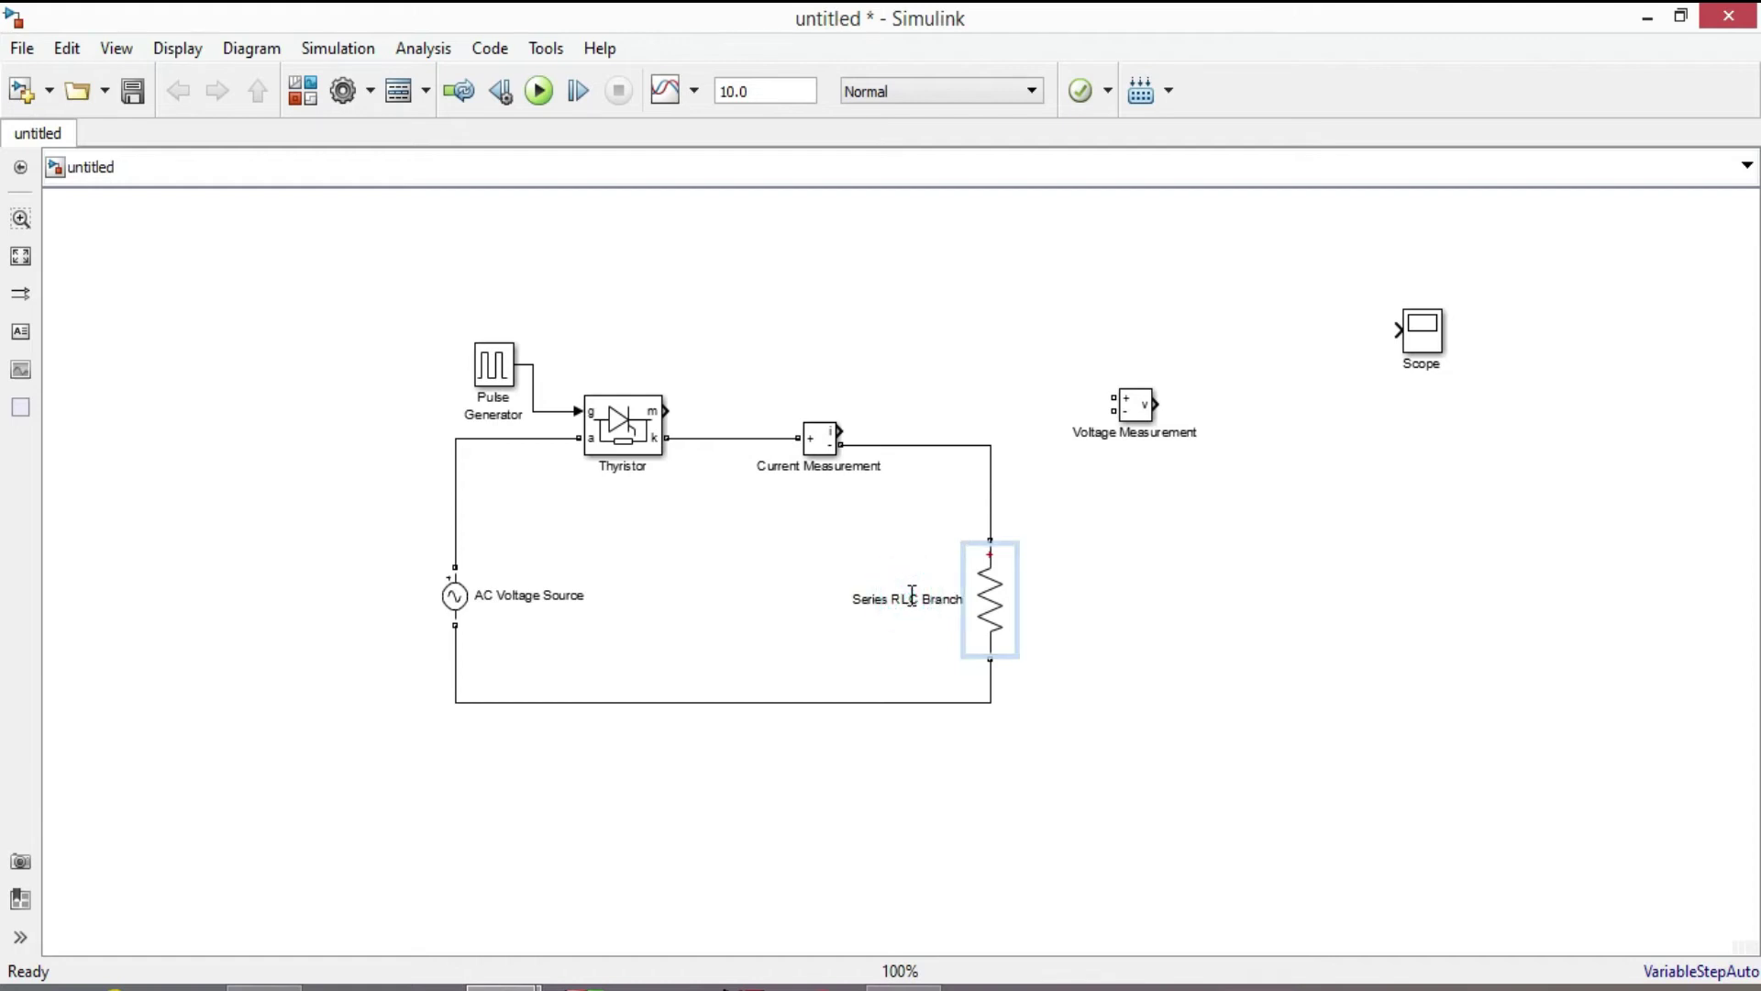
# Step: Label the resistor block 'R' and give the AC Voltage Source a 120*sqrt(2) peak amplitude at 60 Hz
pyautogui.doubleClick(911, 597)
pyautogui.write('R')
pyautogui.doubleClick(457, 597)
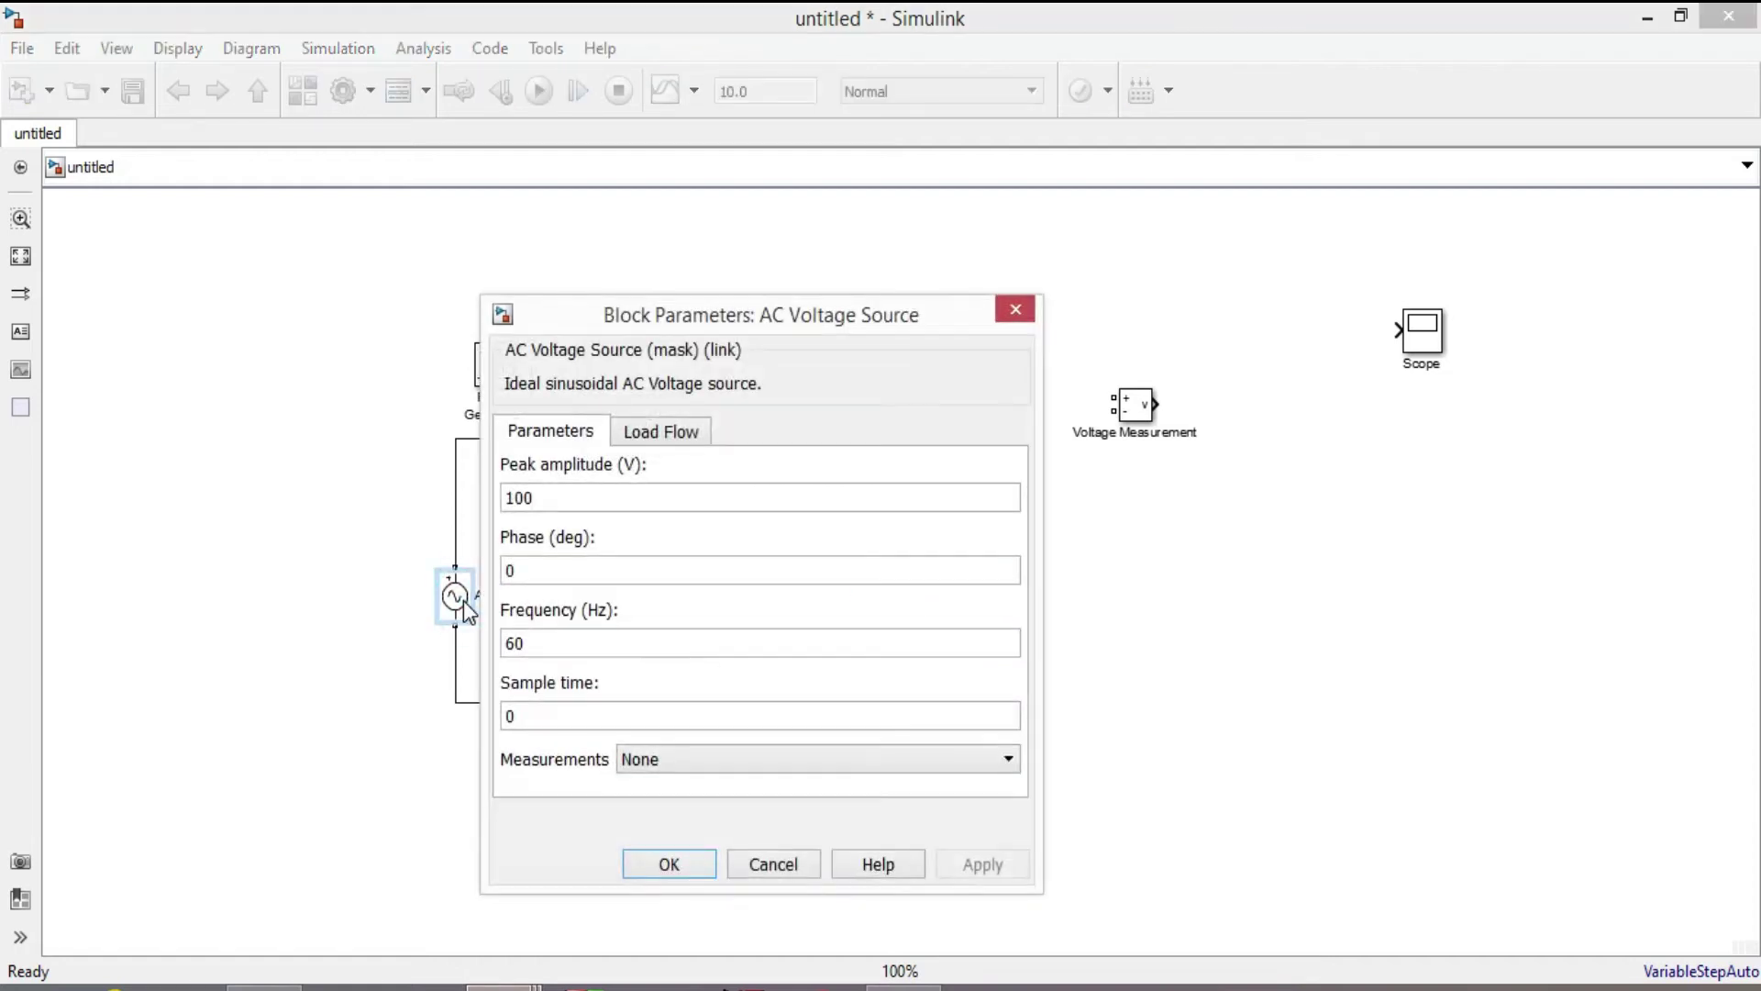
pyautogui.doubleClick(556, 496)
pyautogui.write('1')
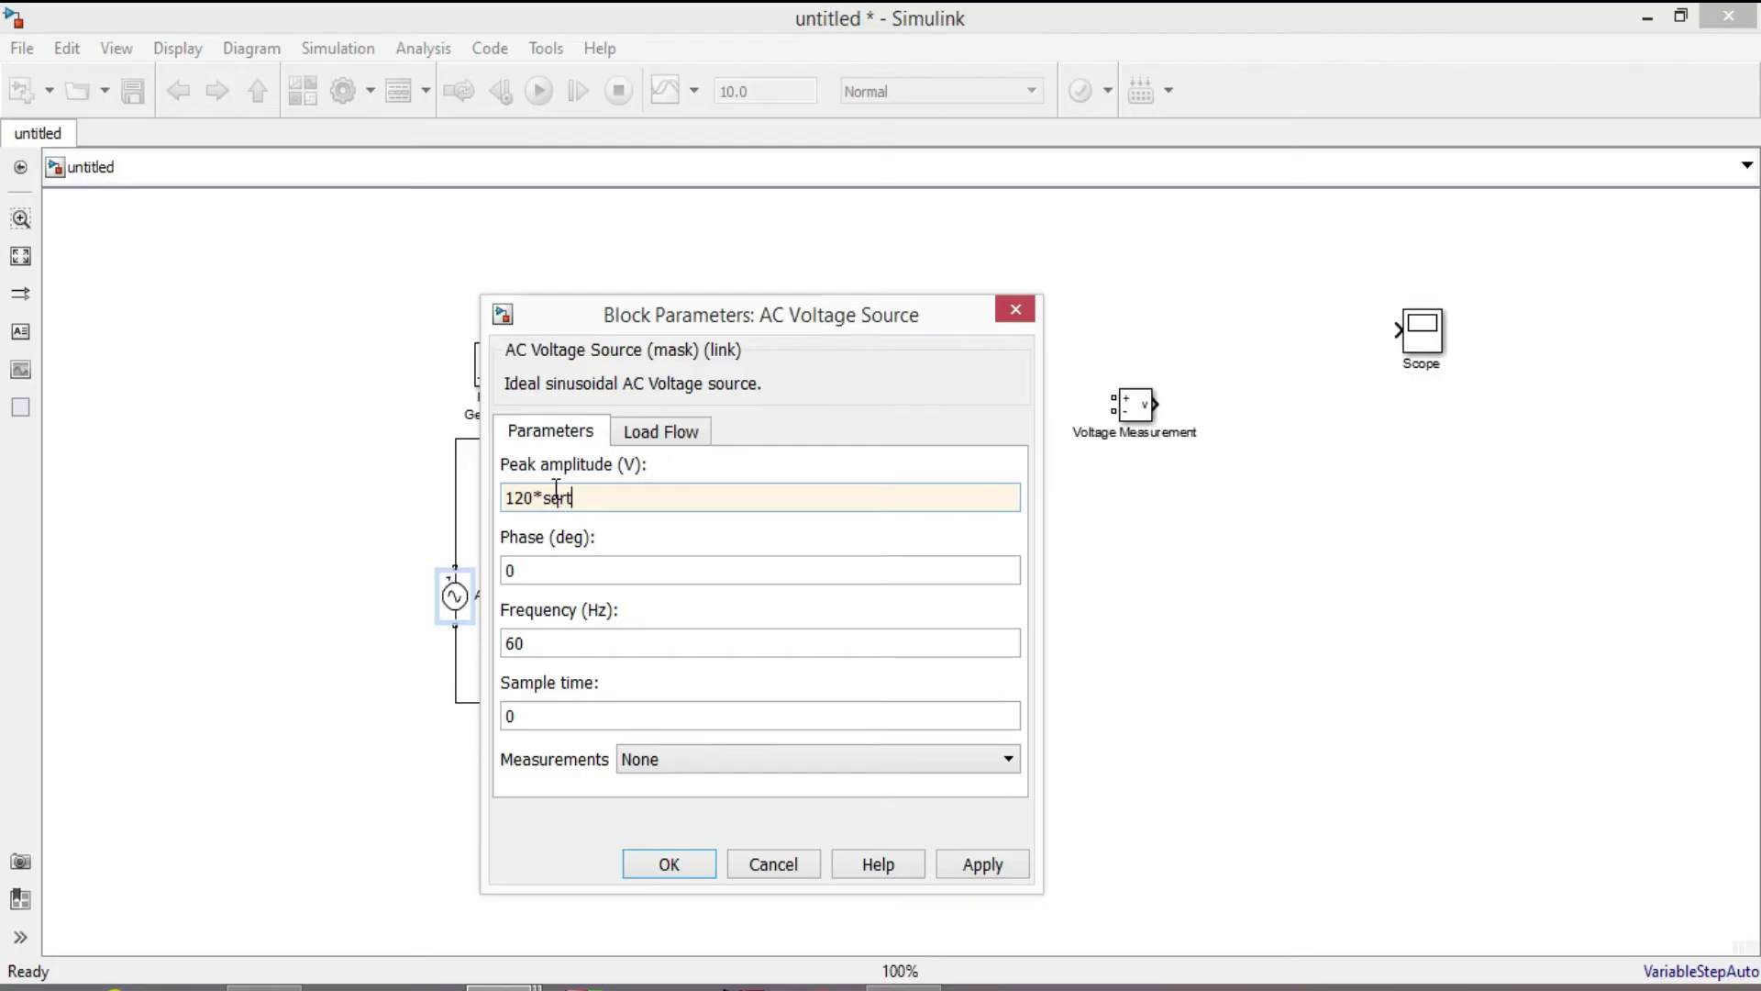
pyautogui.write('20*sqrt()')
pyautogui.write('2')
pyautogui.doubleClick(581, 643)
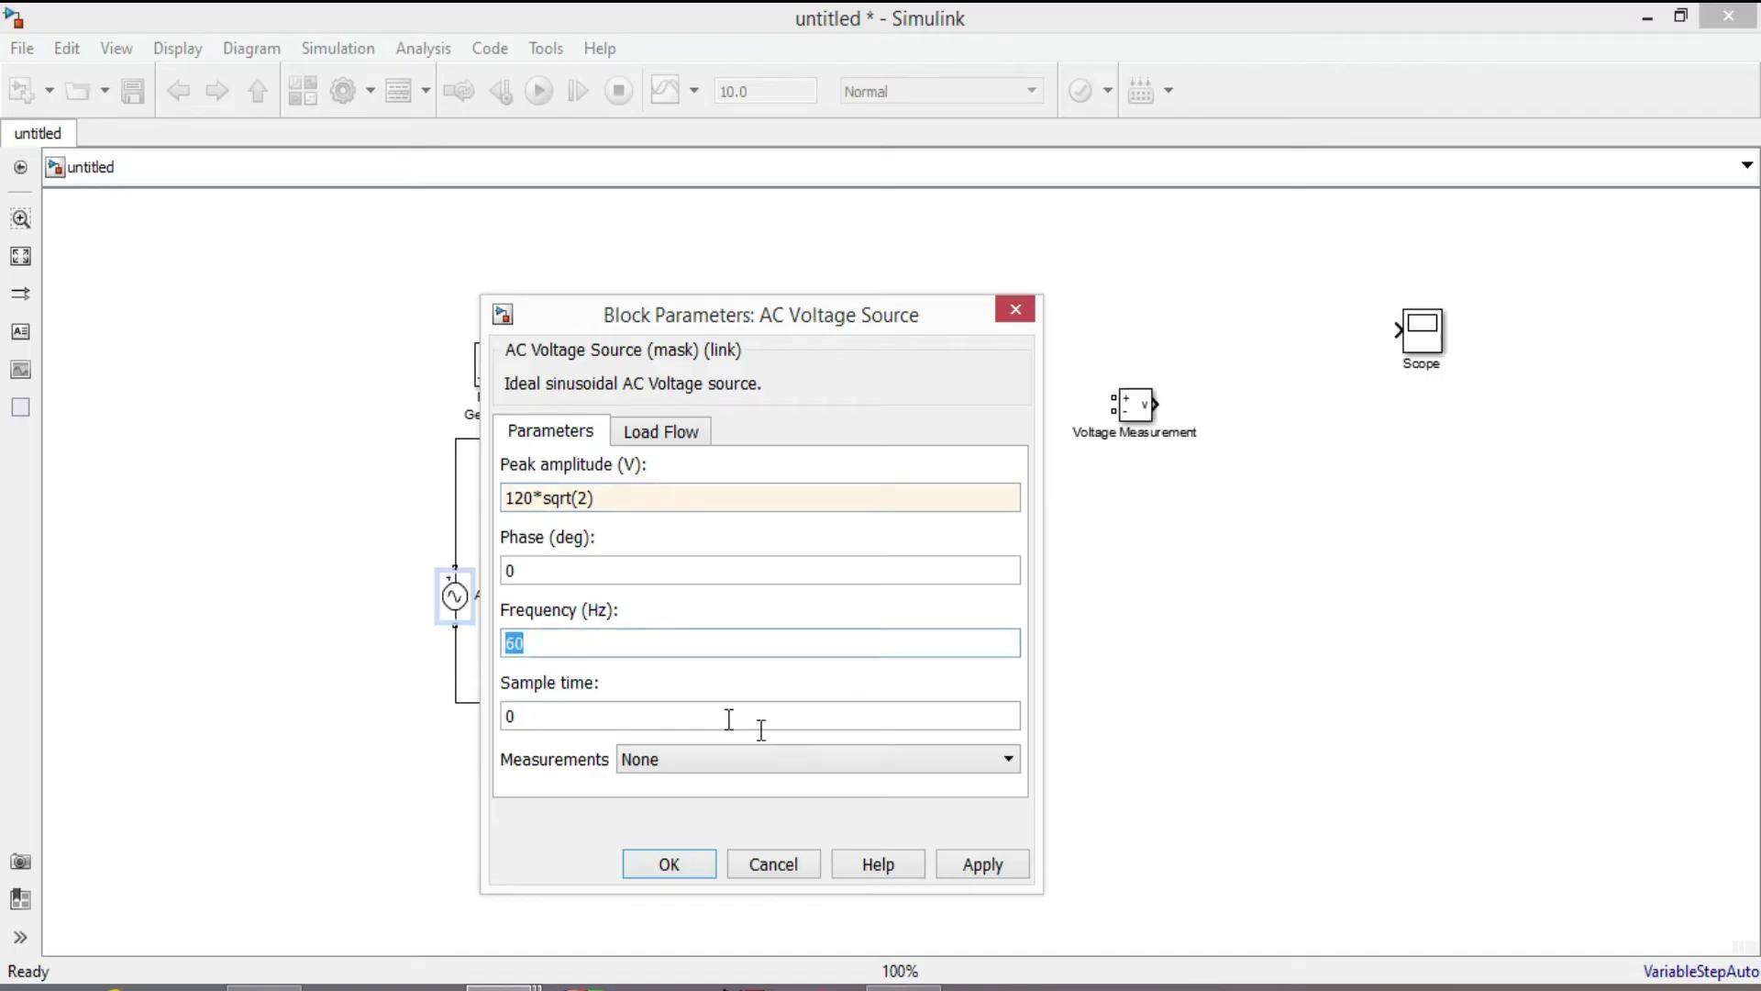
pyautogui.click(982, 864)
pyautogui.click(669, 865)
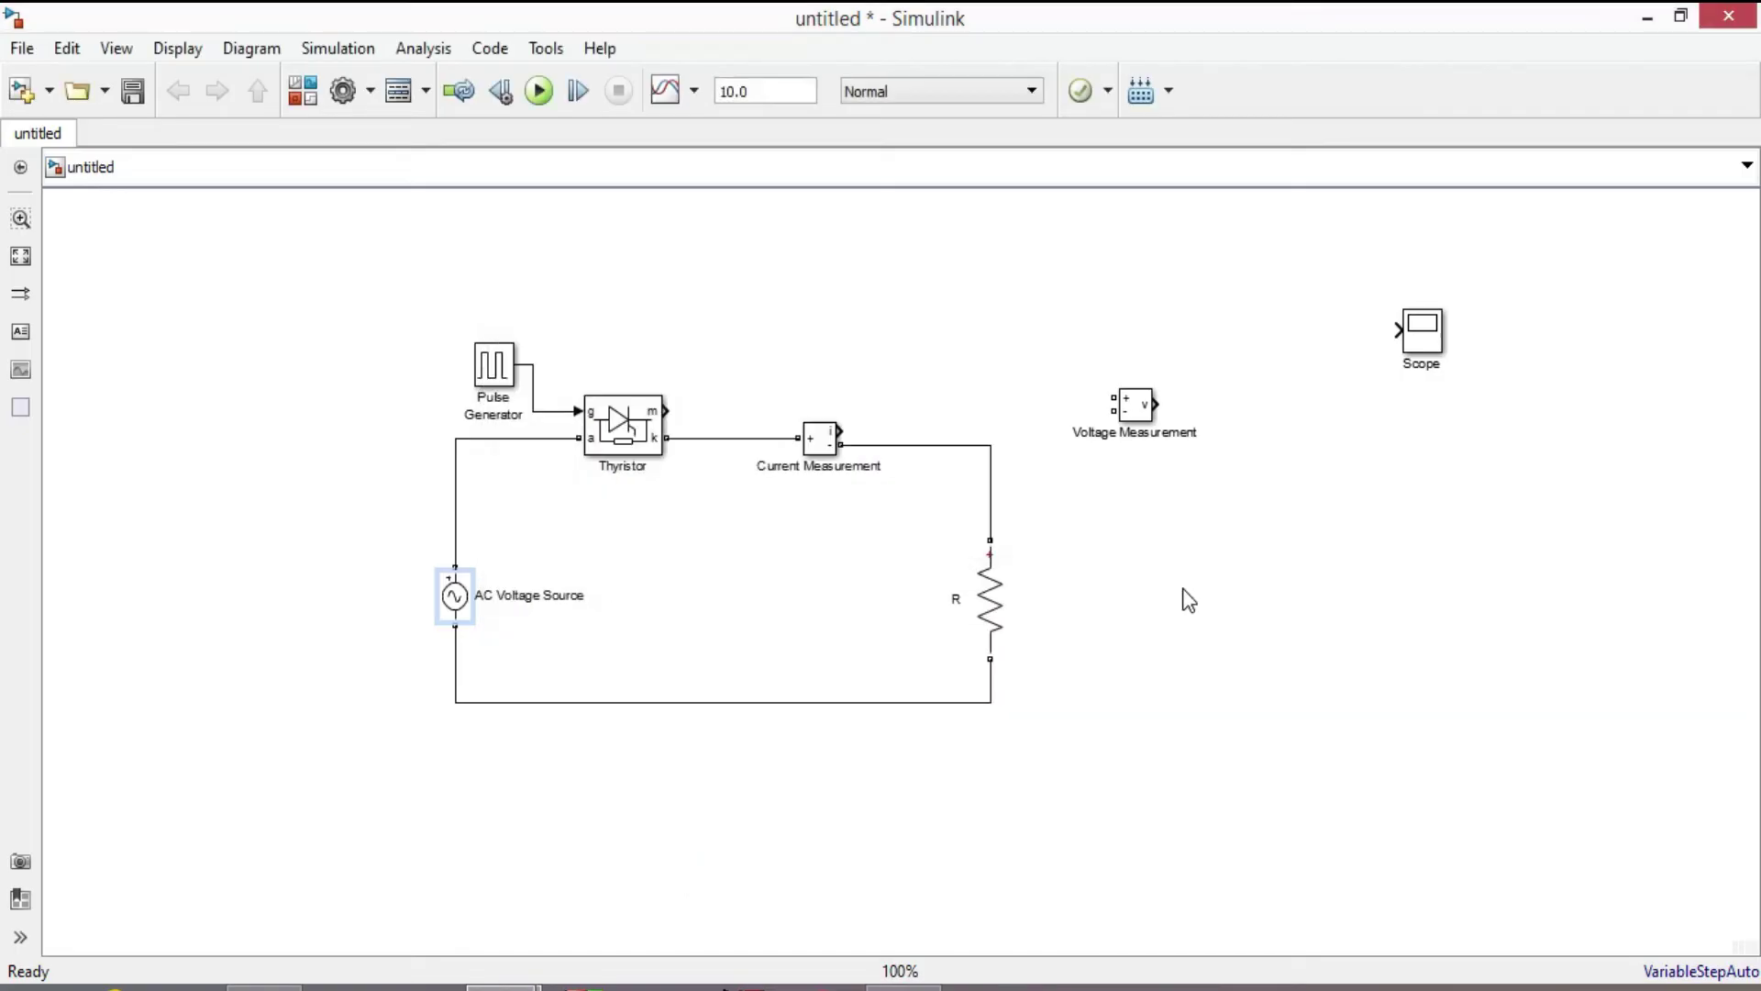
# Step: Enter a 0.0166 s period and 5% pulse width in the Pulse Generator parameters
pyautogui.click(506, 363)
pyautogui.doubleClick(505, 363)
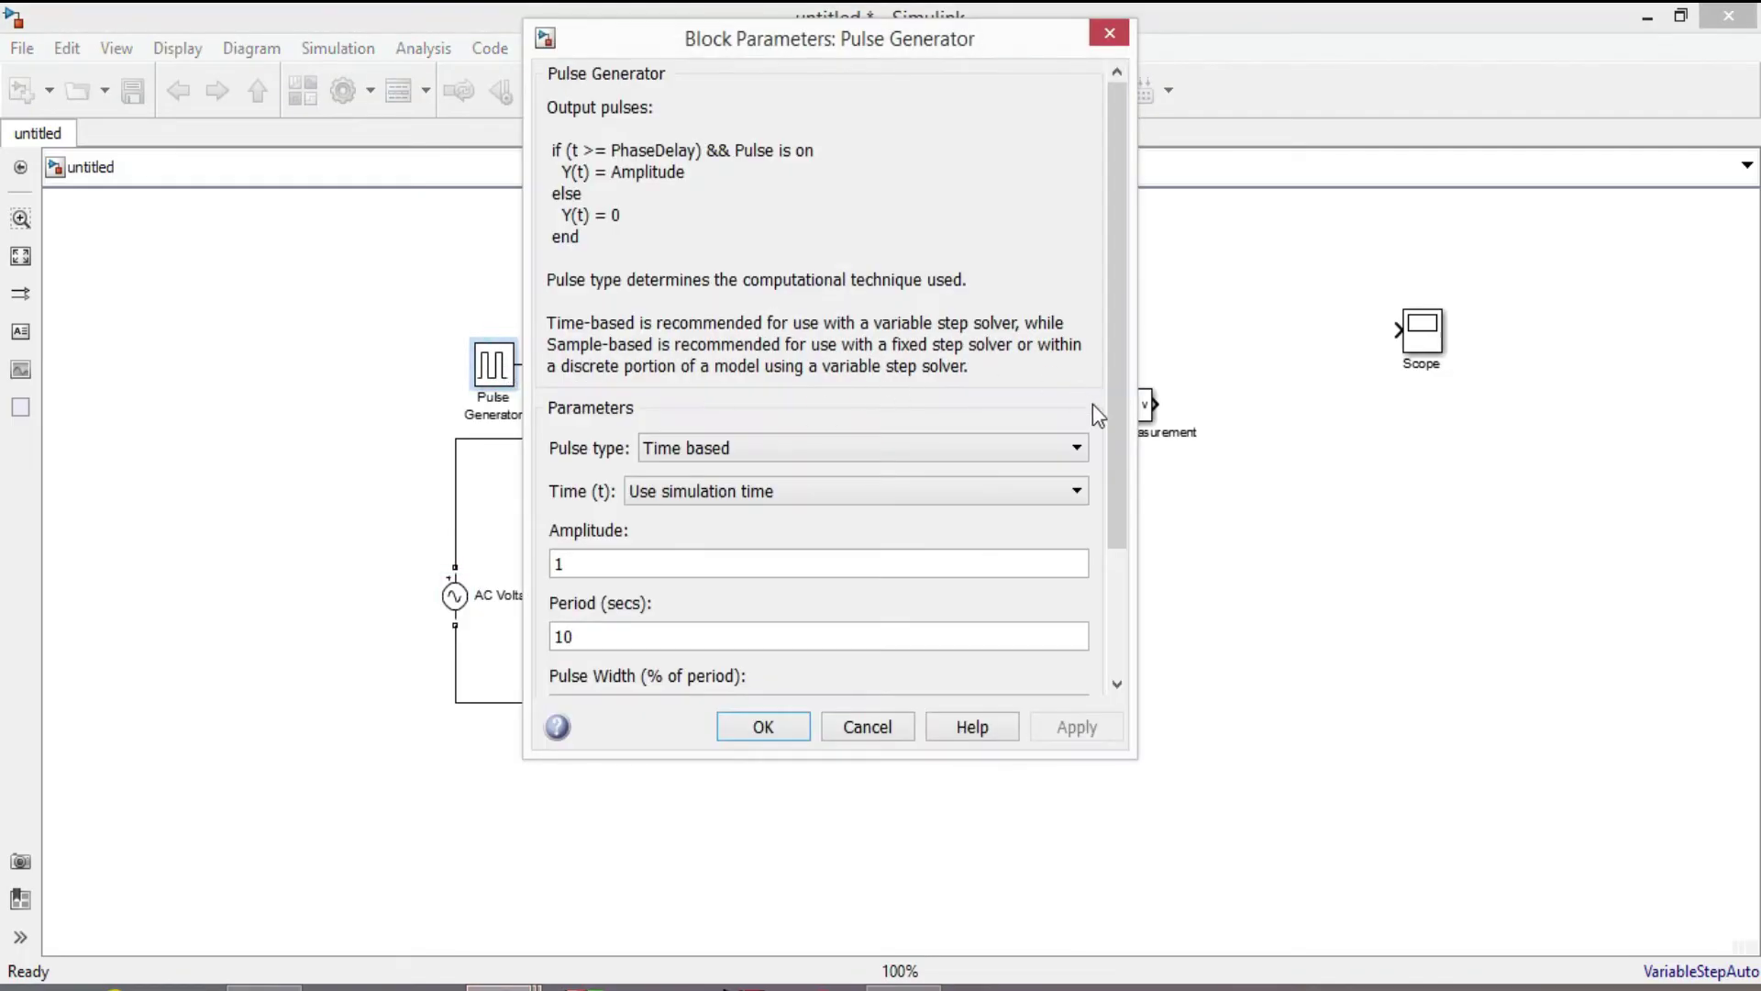
pyautogui.scroll(-3, 1118, 432)
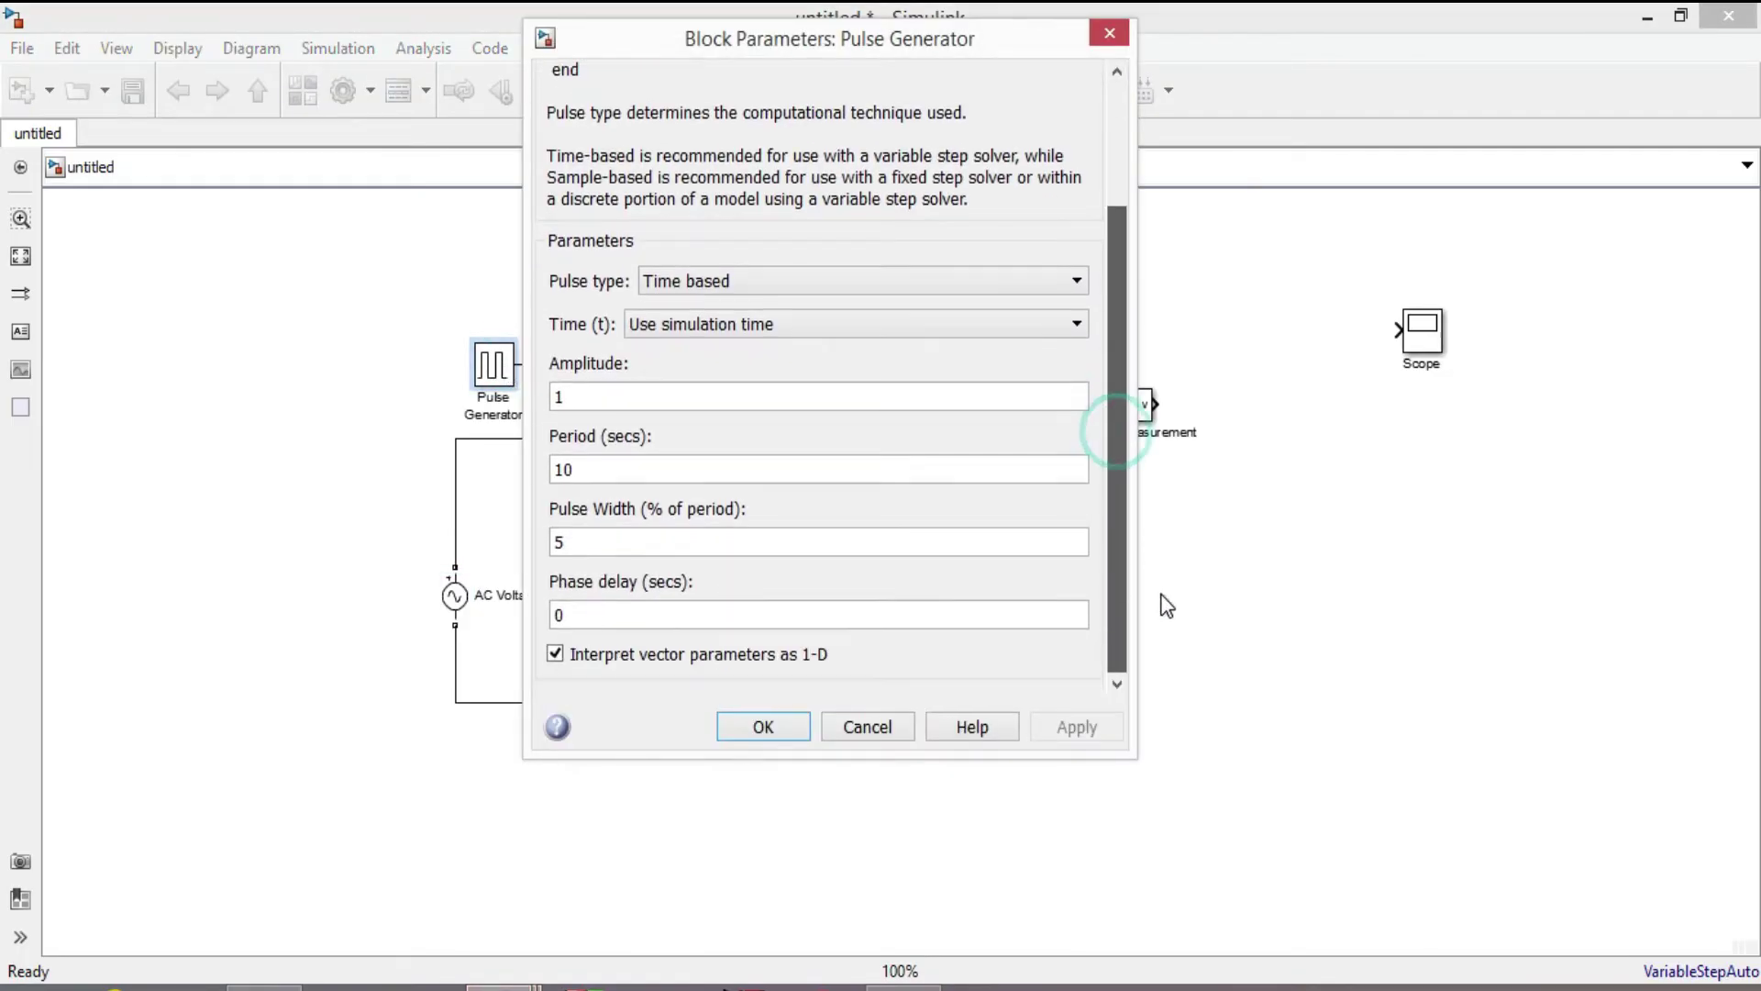
pyautogui.doubleClick(609, 475)
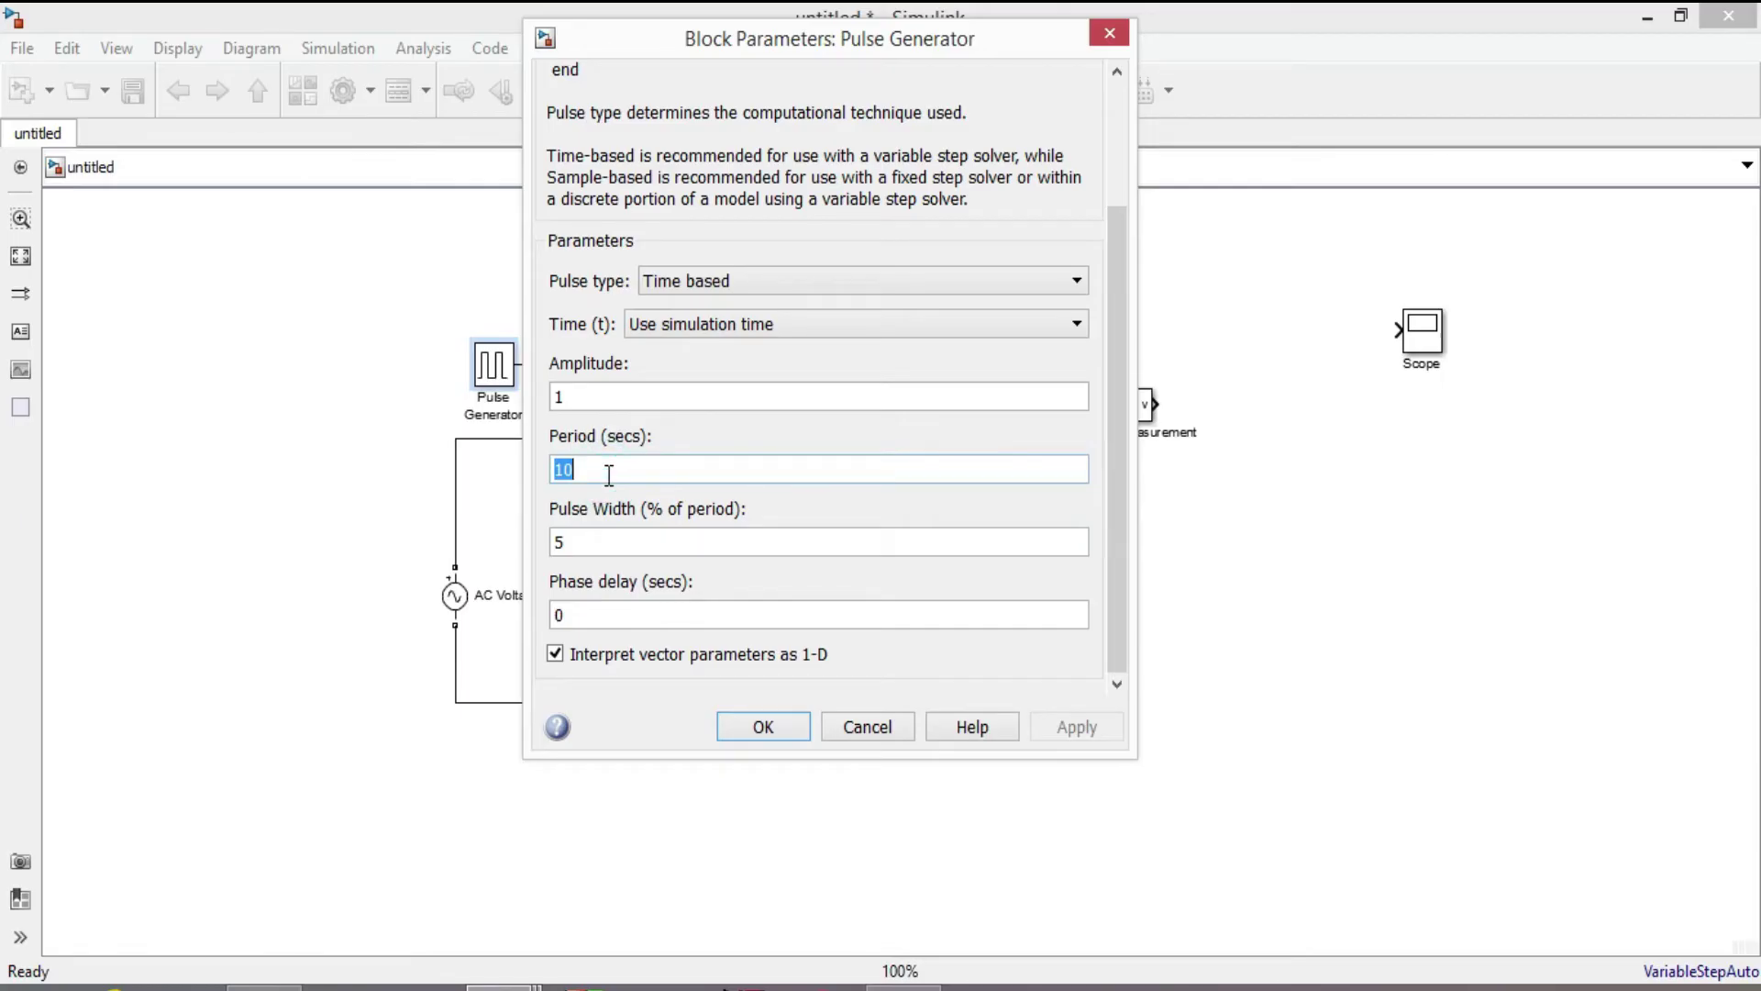
pyautogui.write('0.0166')
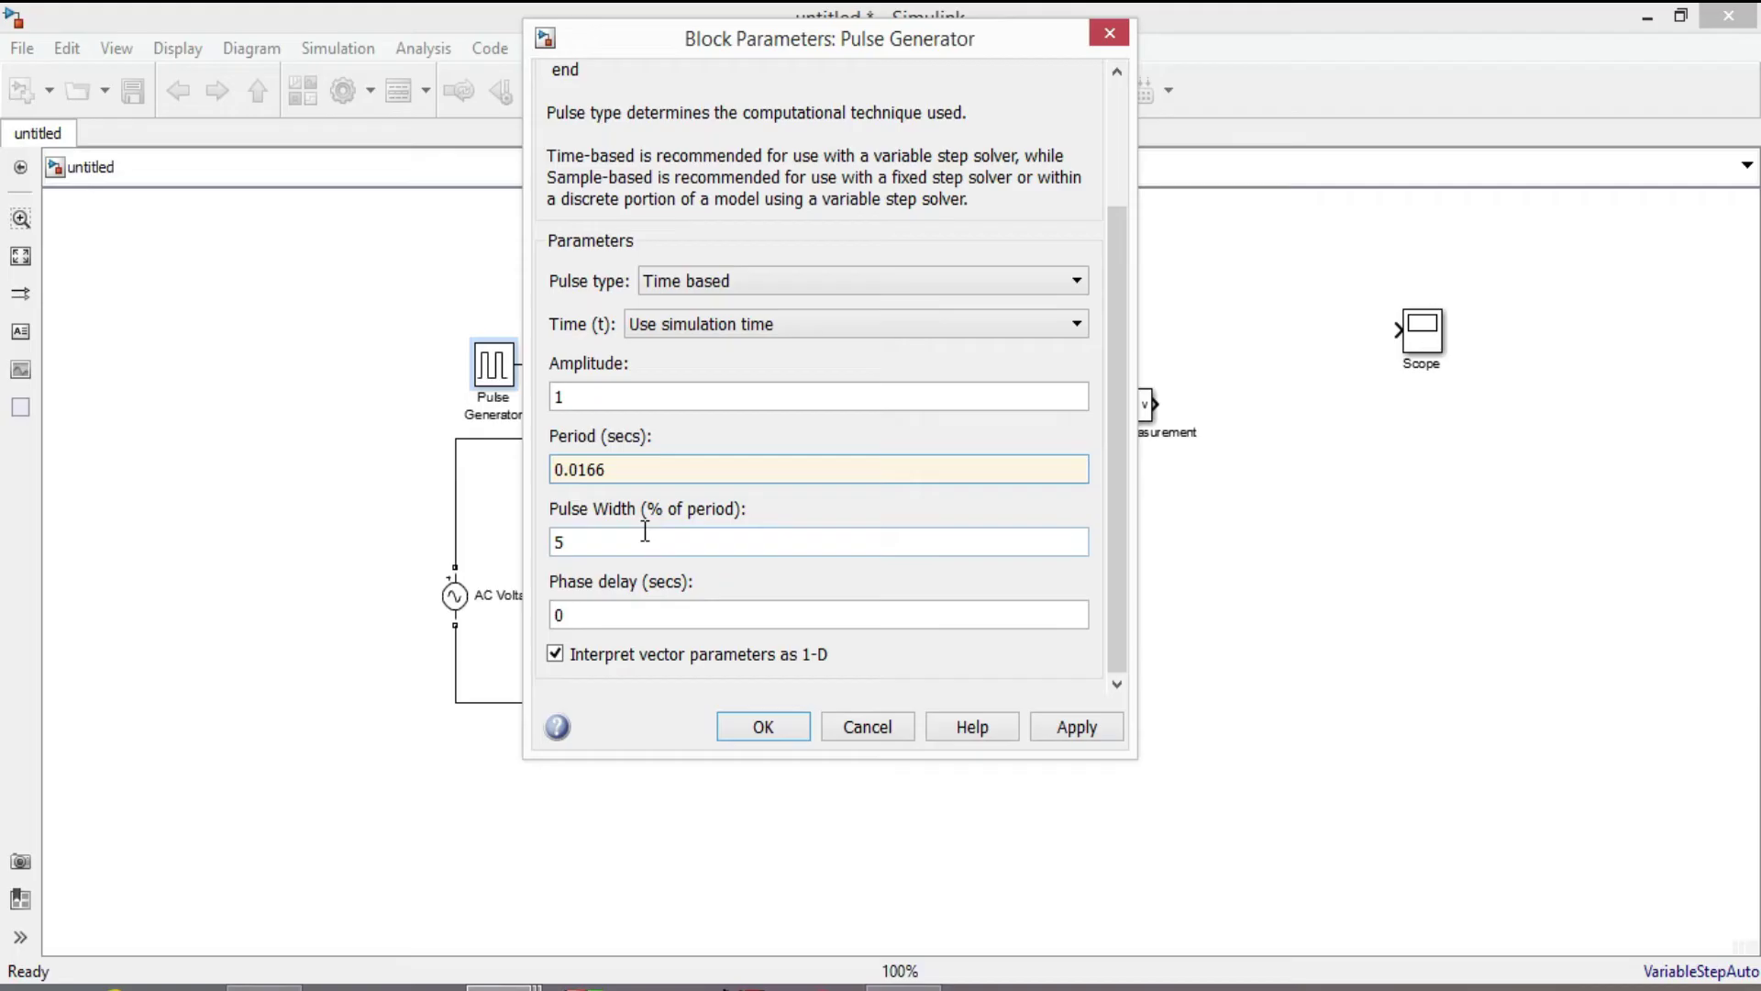
pyautogui.doubleClick(657, 541)
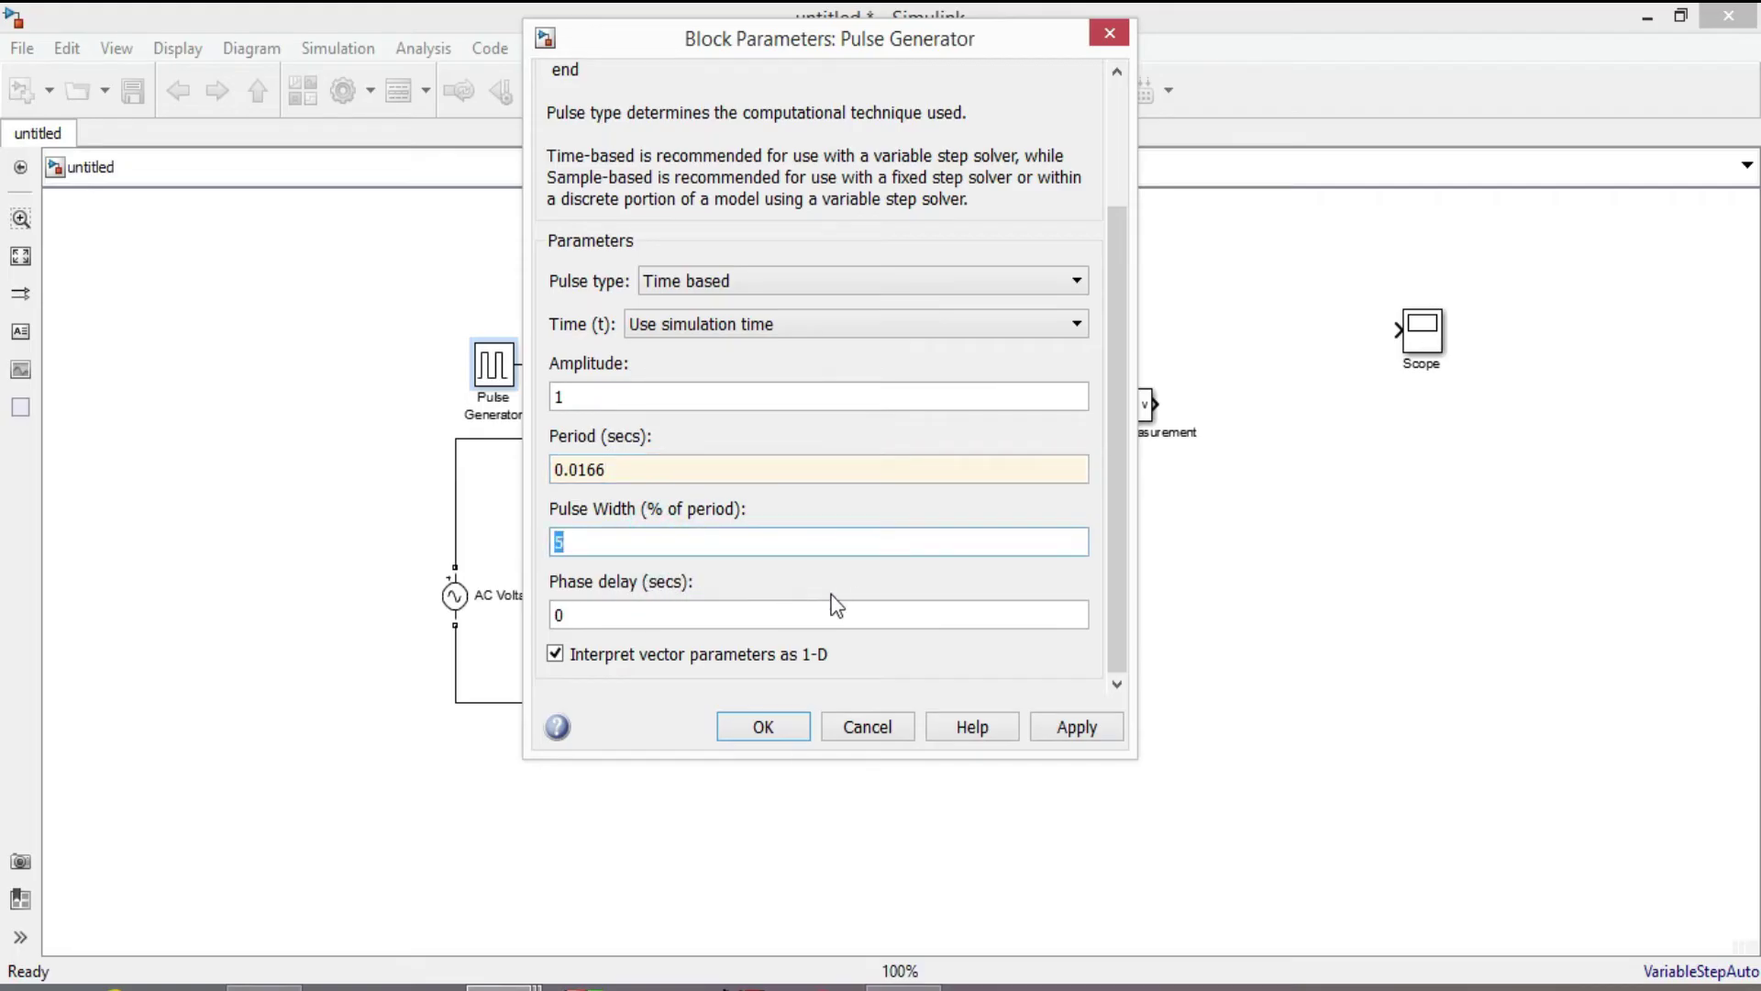
pyautogui.doubleClick(775, 610)
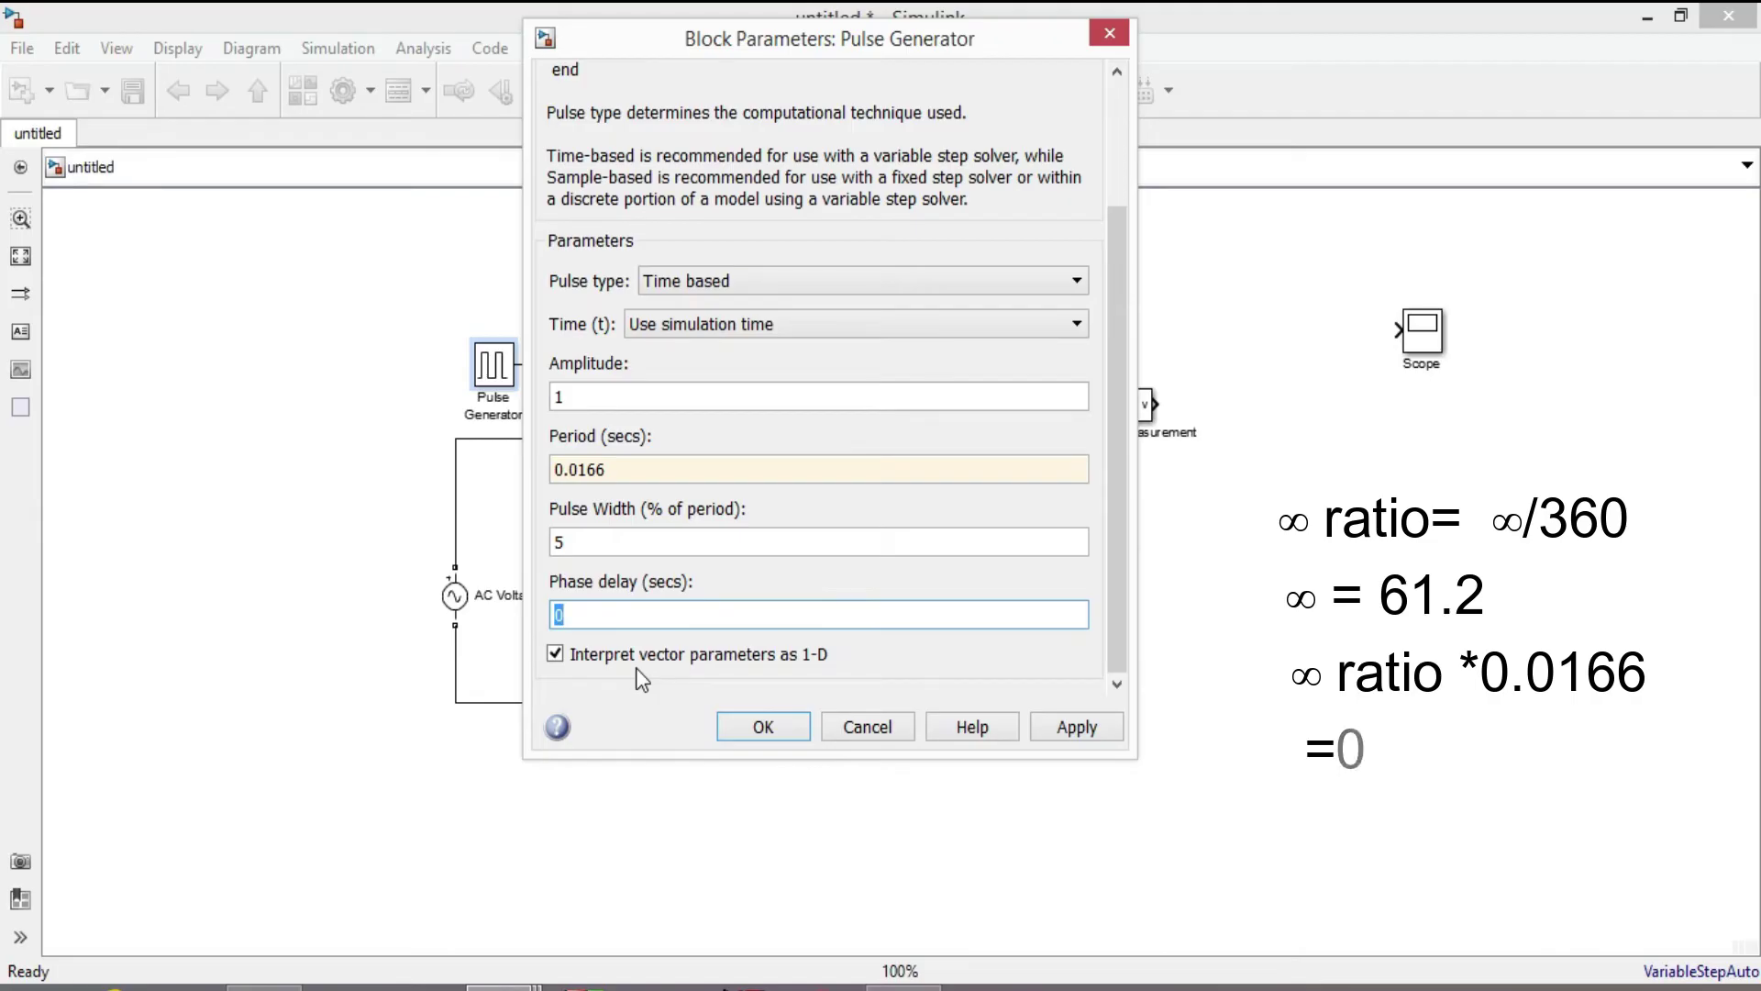
# Step: Enter 0.0028 s as the phase delay, apply it, and close the pulse settings
pyautogui.write('0')
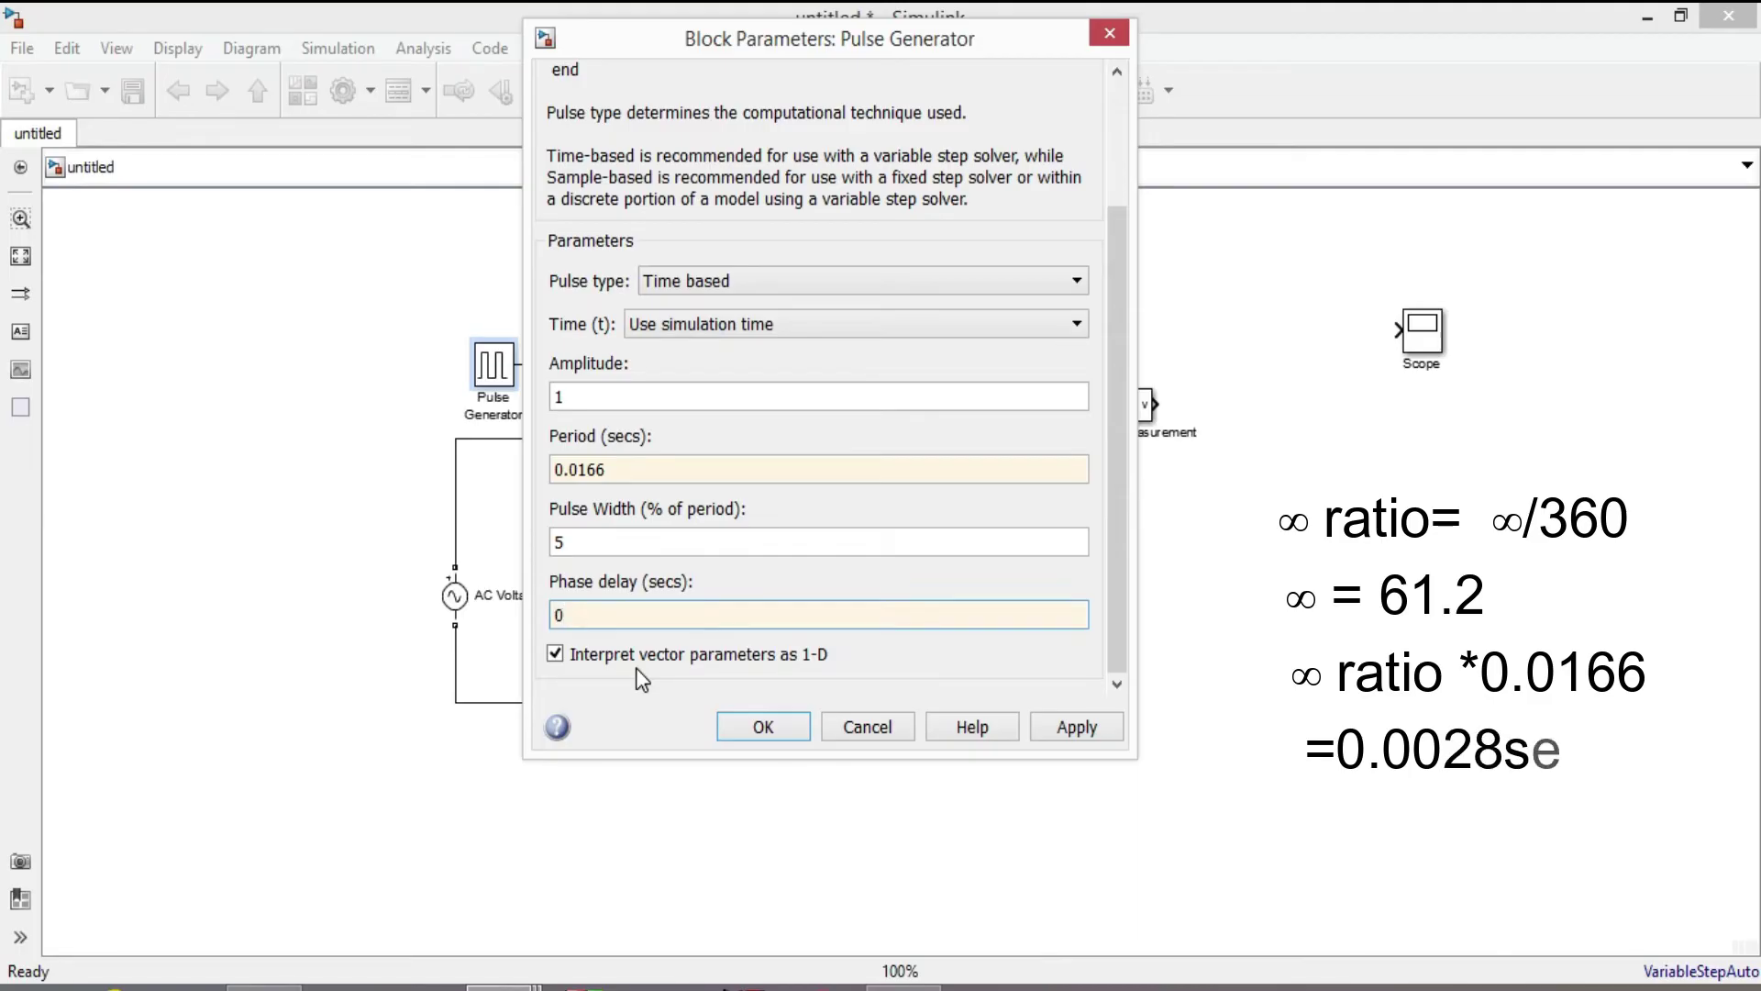
pyautogui.write('.0028')
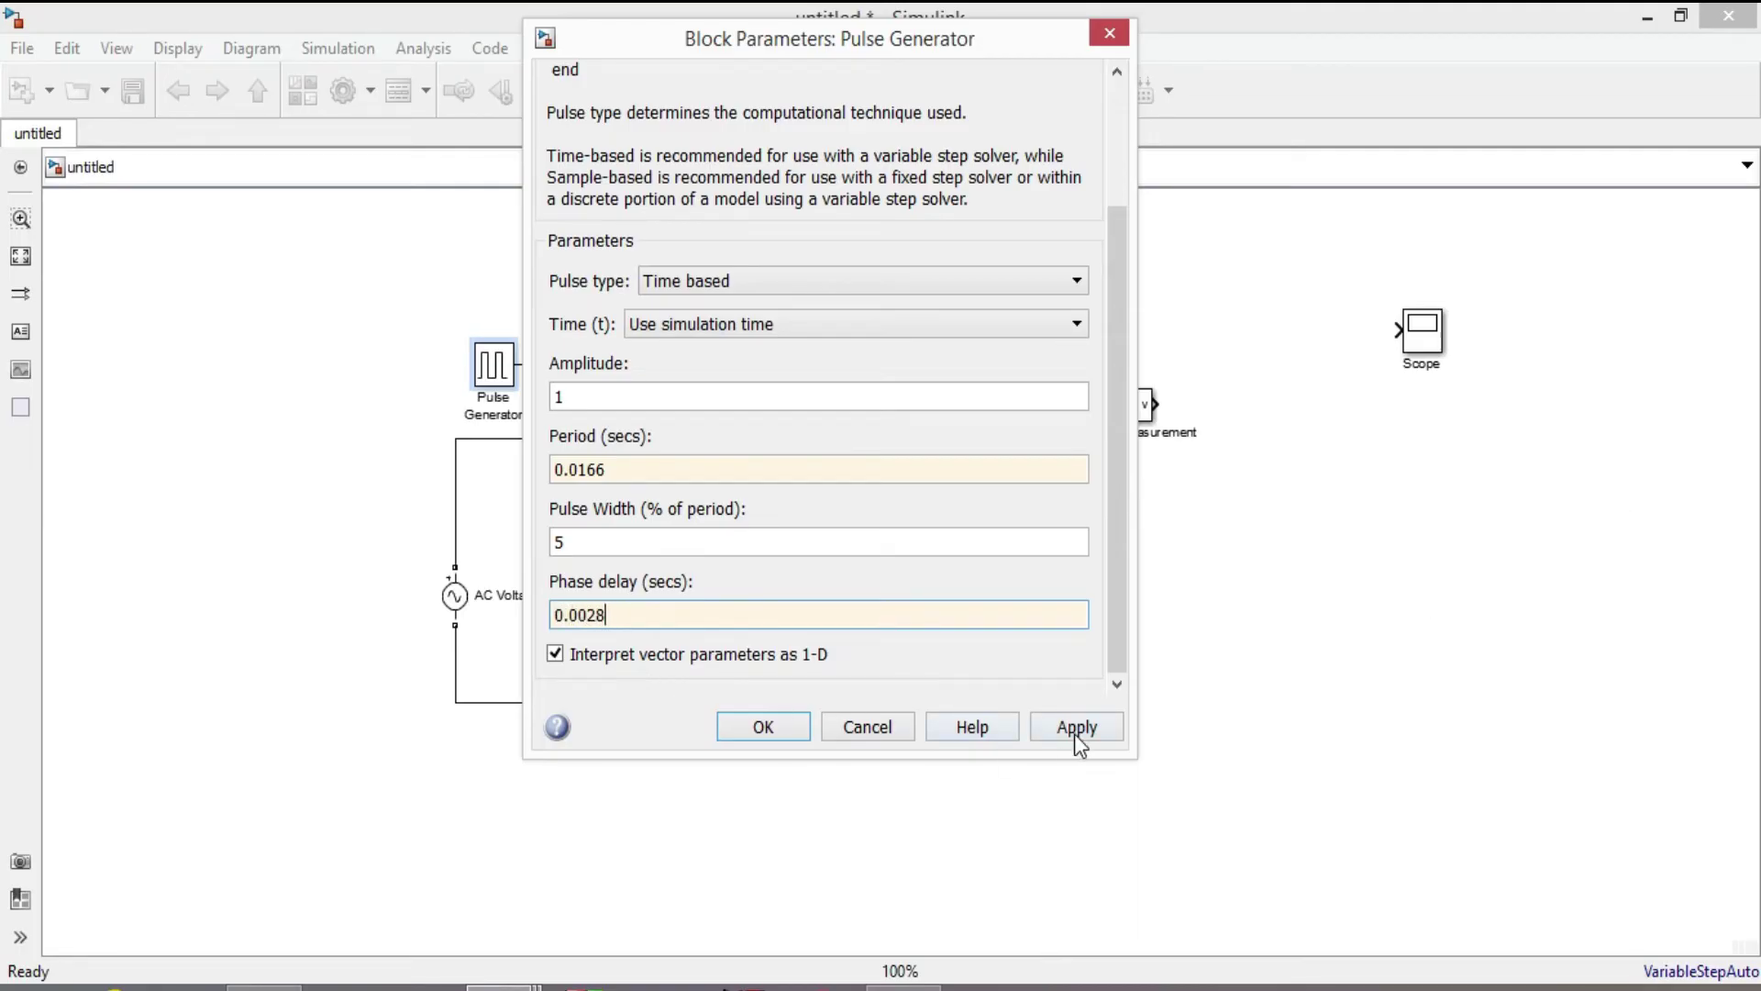
pyautogui.click(1075, 731)
pyautogui.click(767, 726)
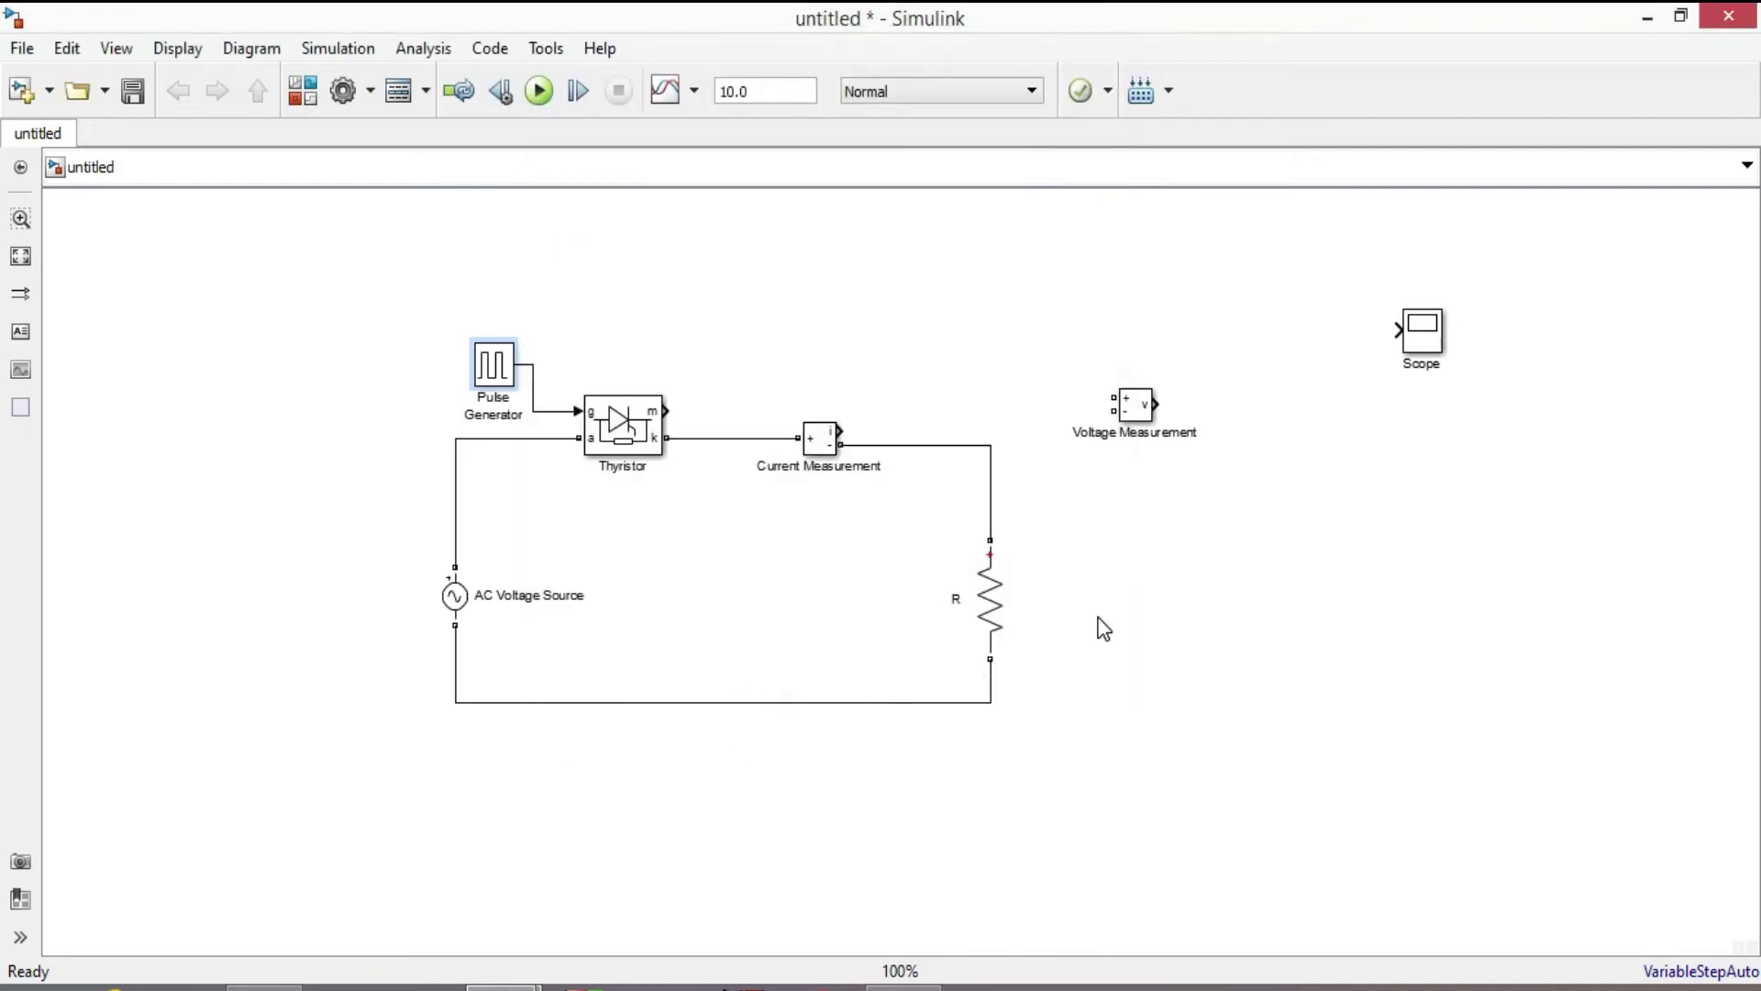
# Step: Paste a copy of Voltage Measurement, rotate it, and wire it across the AC Voltage Source
pyautogui.click(1135, 406)
pyautogui.click(368, 581)
pyautogui.hotkey('ctrl', 'v')
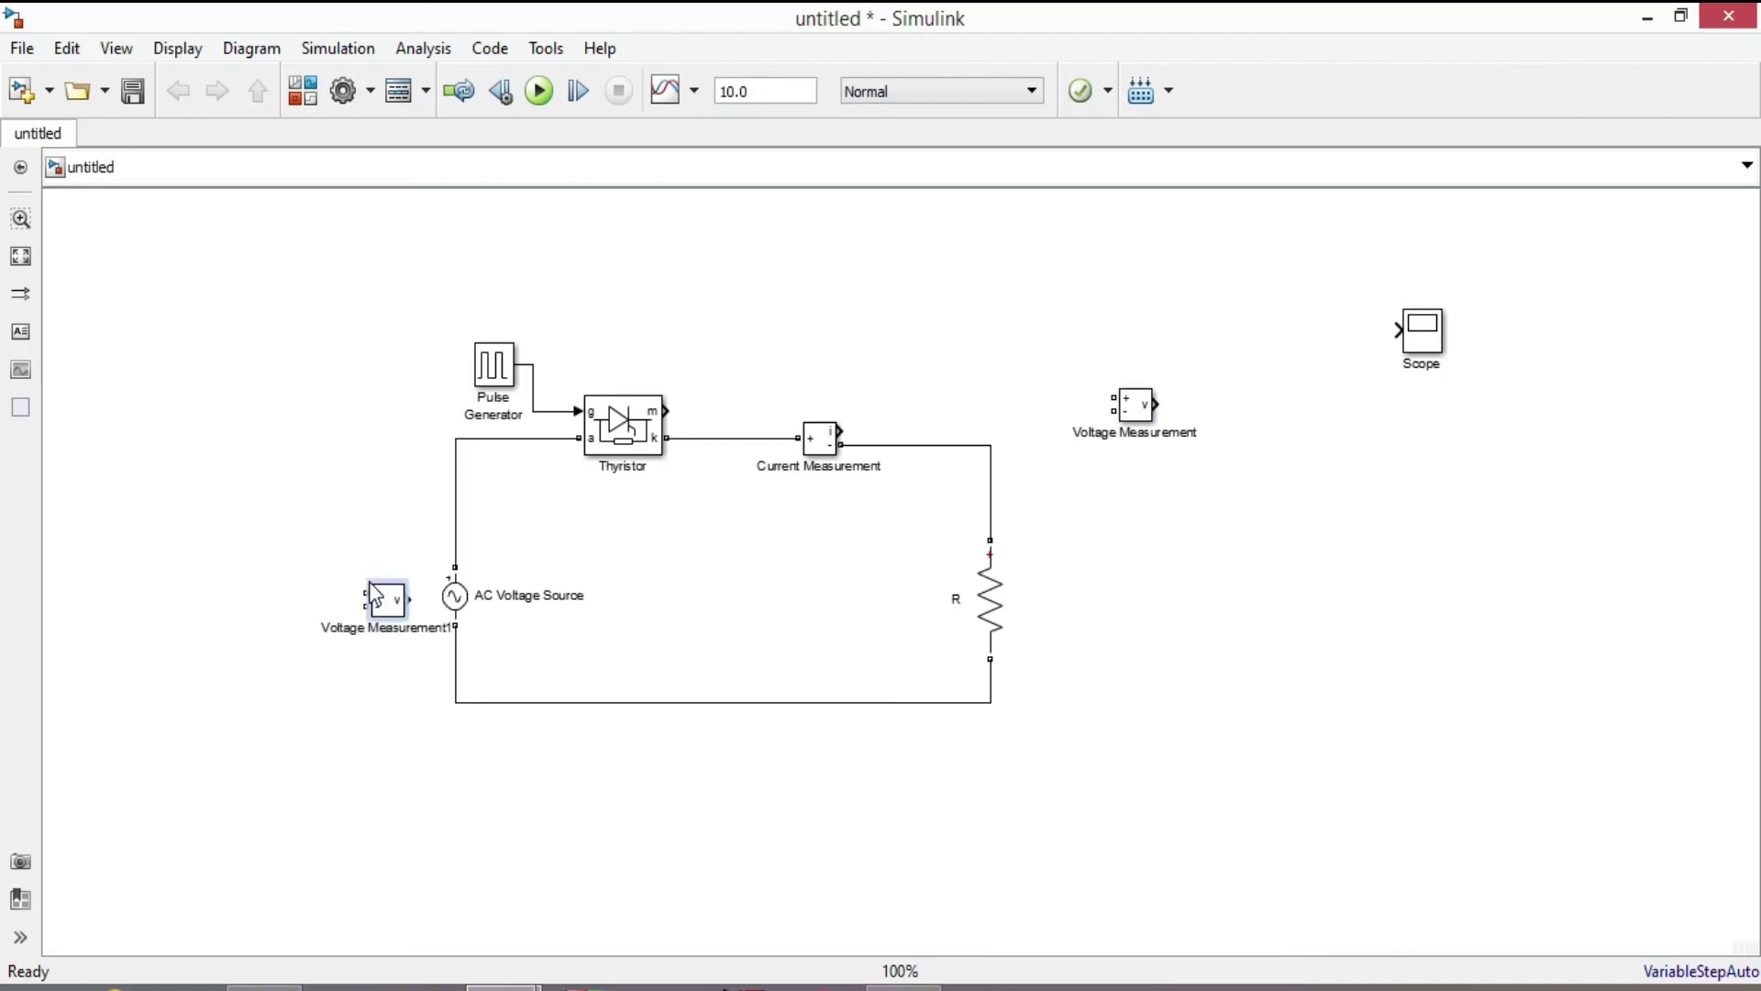
pyautogui.hotkey('ctrl', 'r')
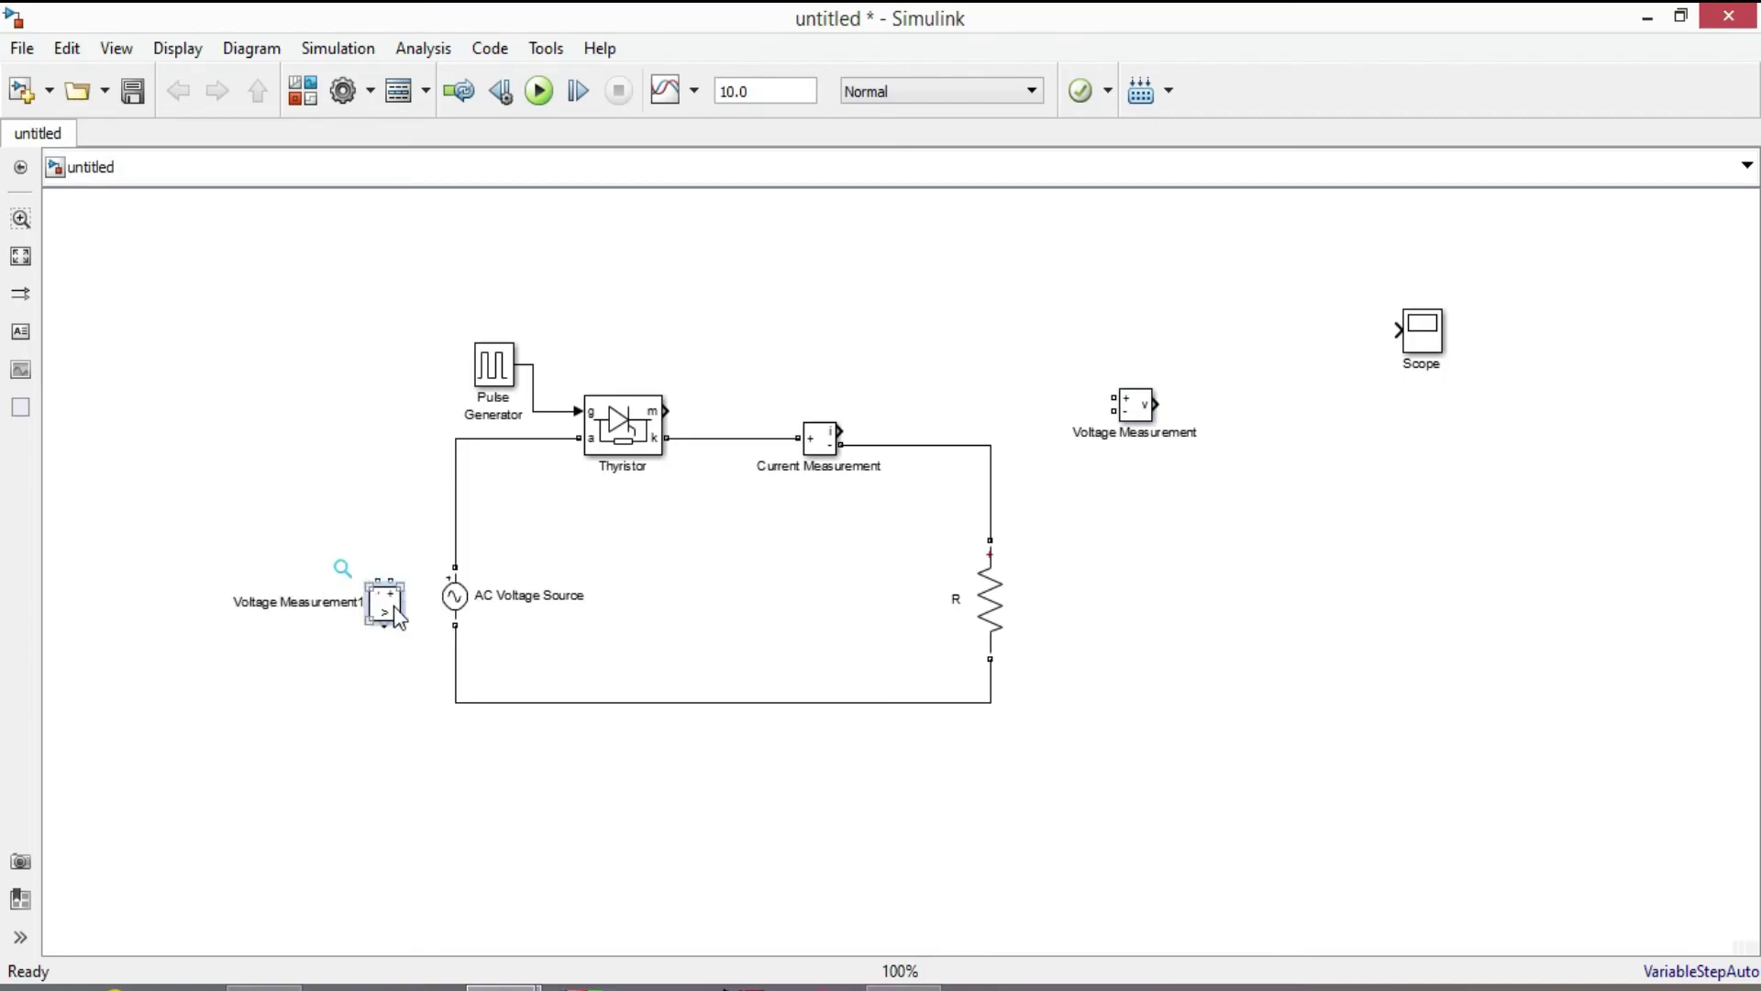
pyautogui.hotkey('ctrl', 'r')
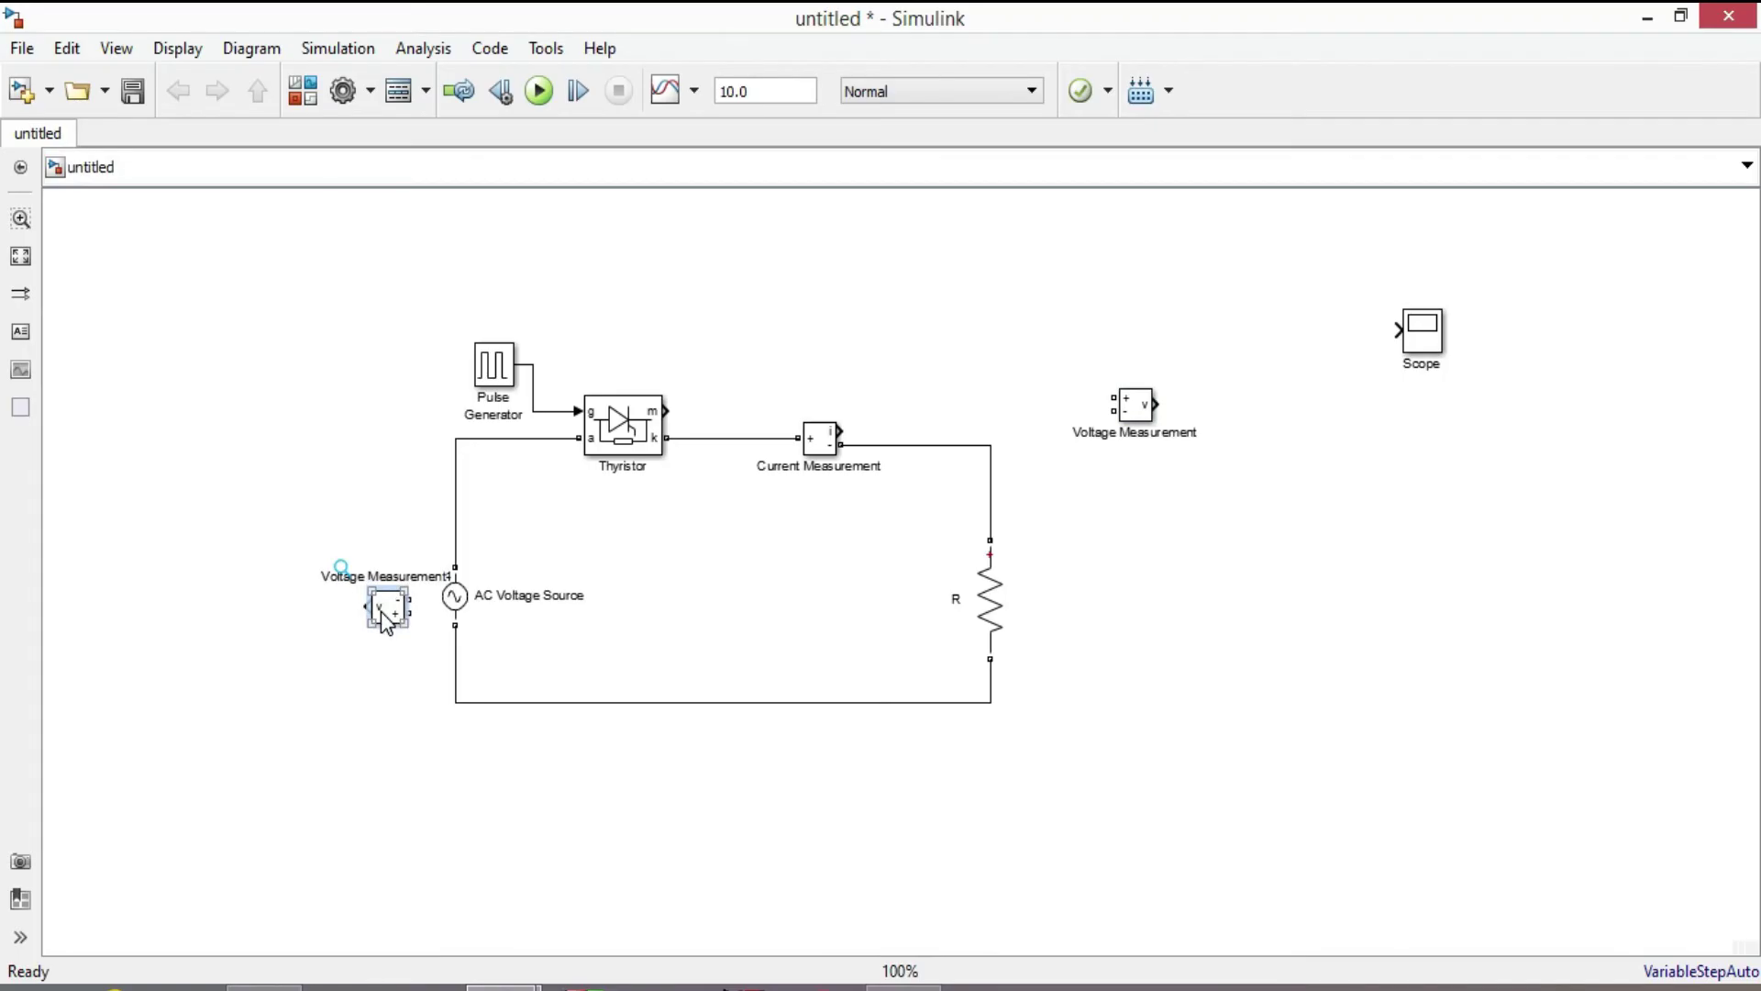
pyautogui.moveTo(407, 598)
pyautogui.mouseDown()
pyautogui.moveTo(342, 594)
pyautogui.moveTo(456, 548)
pyautogui.mouseUp()
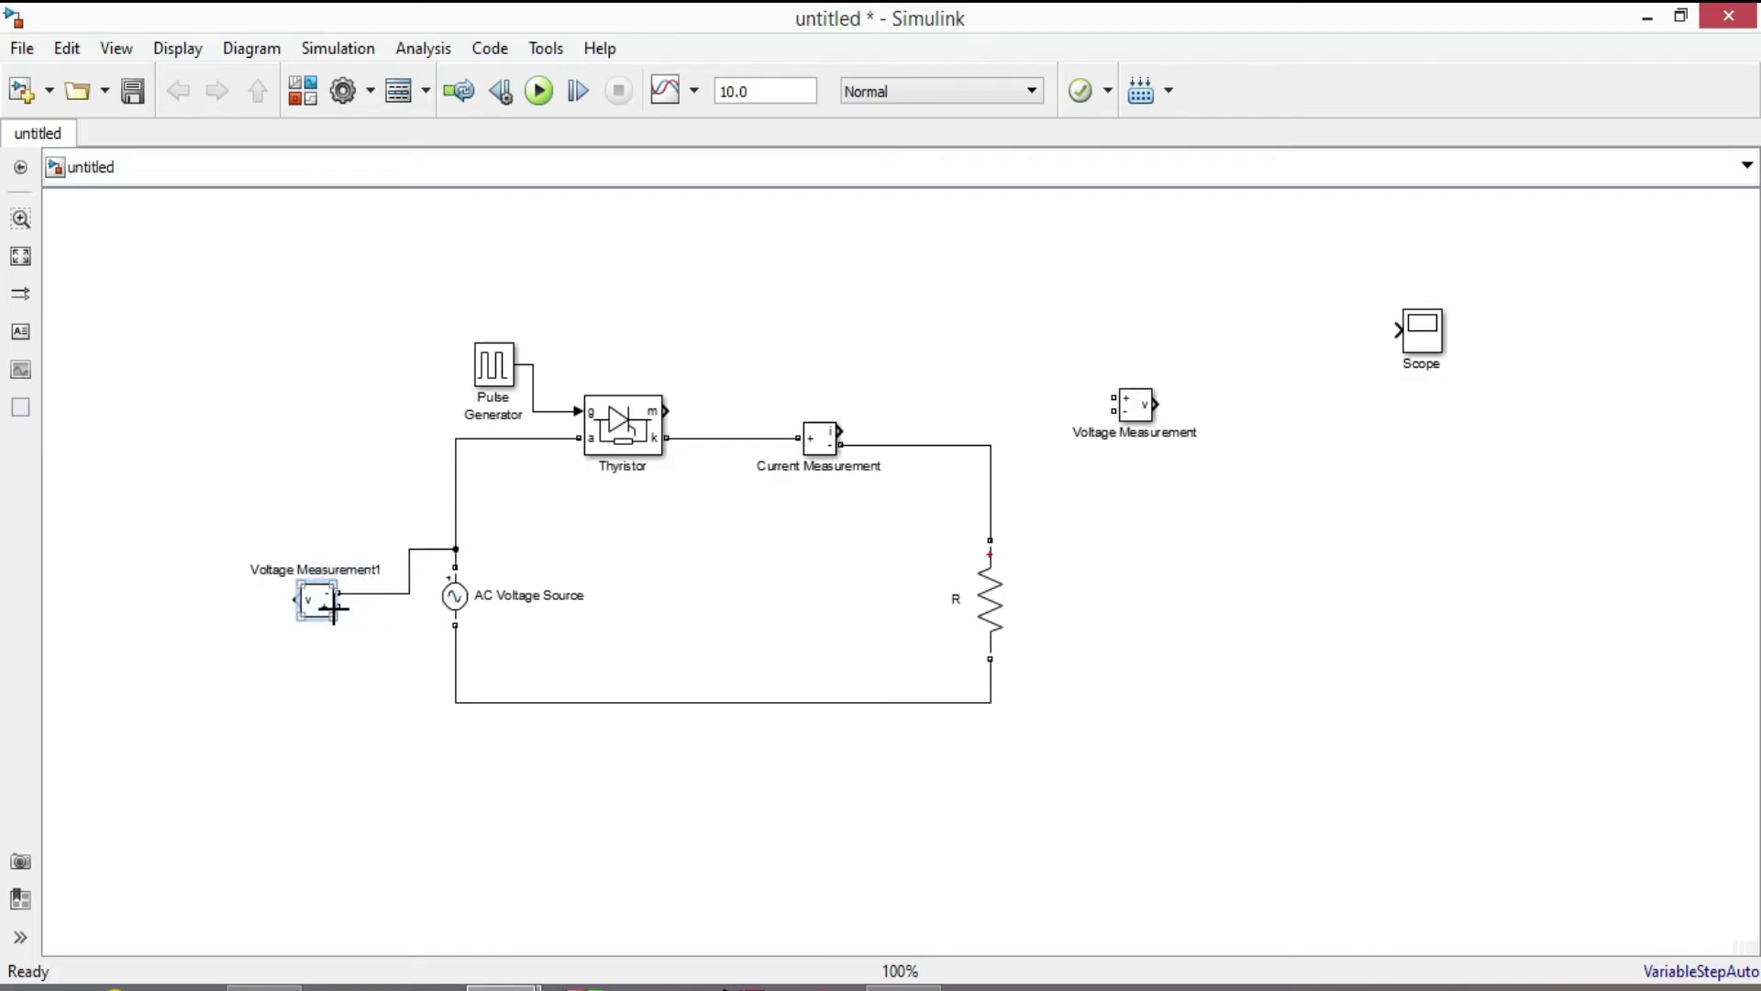
pyautogui.moveTo(339, 606); pyautogui.dragTo(455, 649)
pyautogui.click(977, 606)
# Step: Place the original Voltage Measurement beside resistor R and wire it across R
pyautogui.moveTo(1128, 410)
pyautogui.mouseDown()
pyautogui.moveTo(1115, 594)
pyautogui.moveTo(1003, 513)
pyautogui.moveTo(990, 525)
pyautogui.mouseUp()
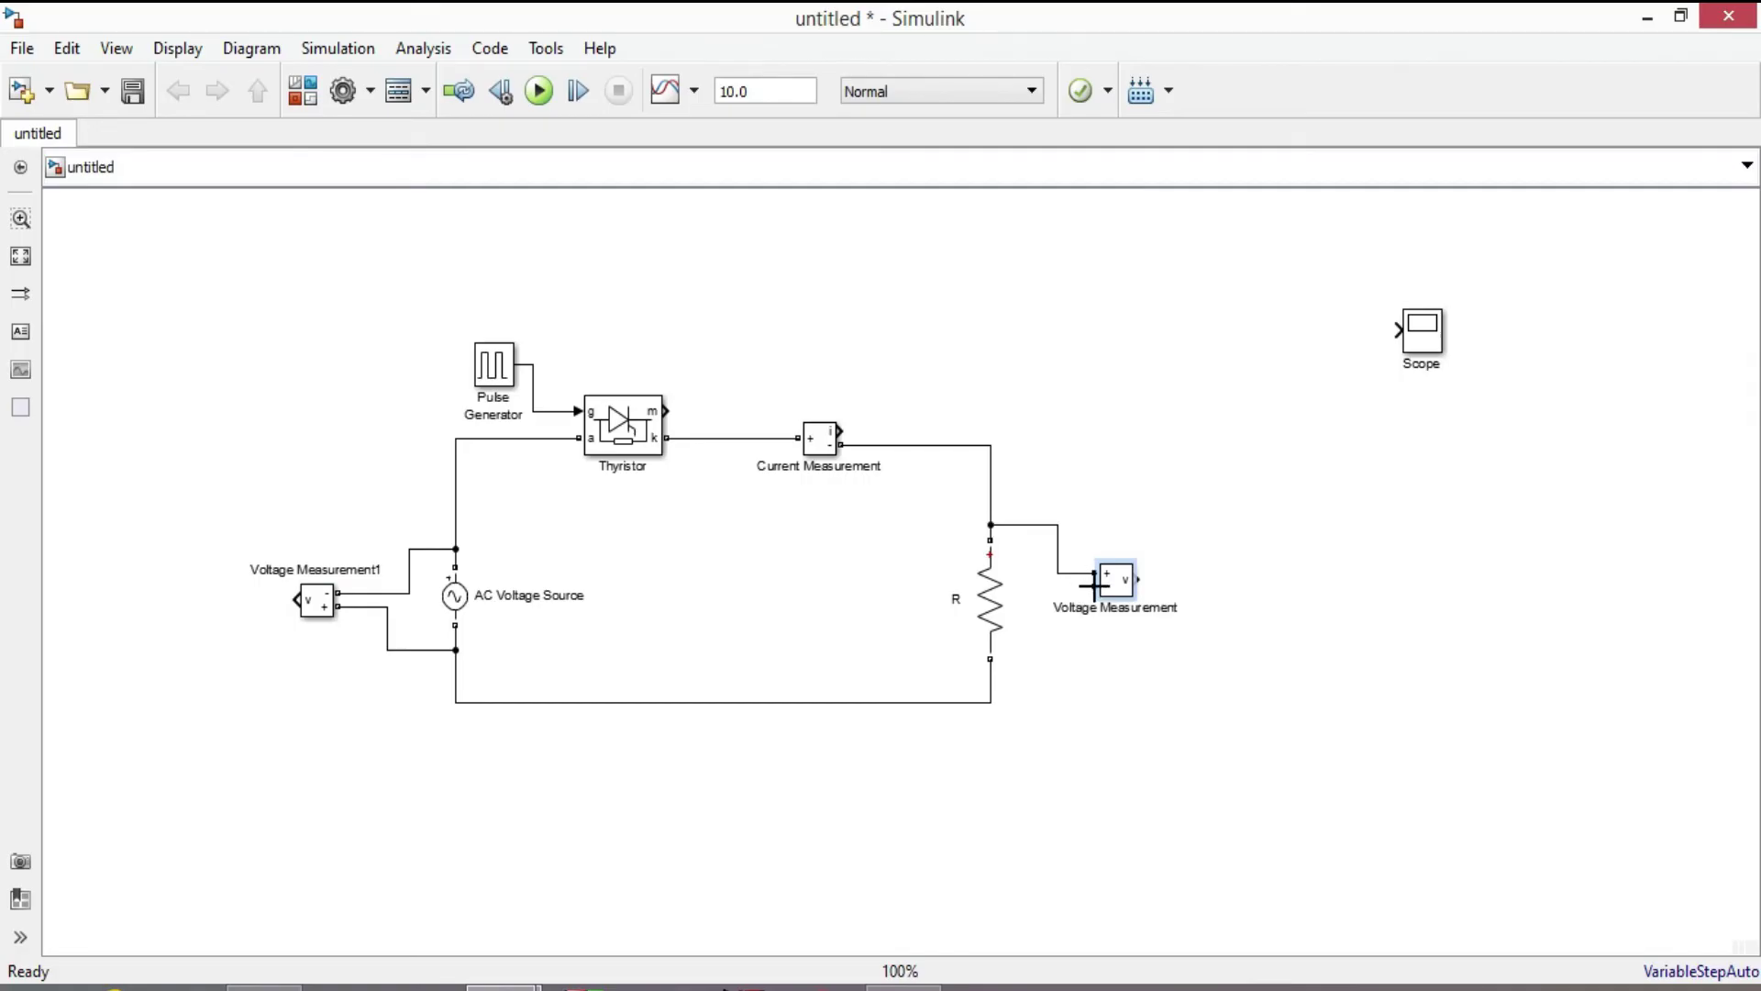
pyautogui.moveTo(1093, 585); pyautogui.dragTo(991, 674)
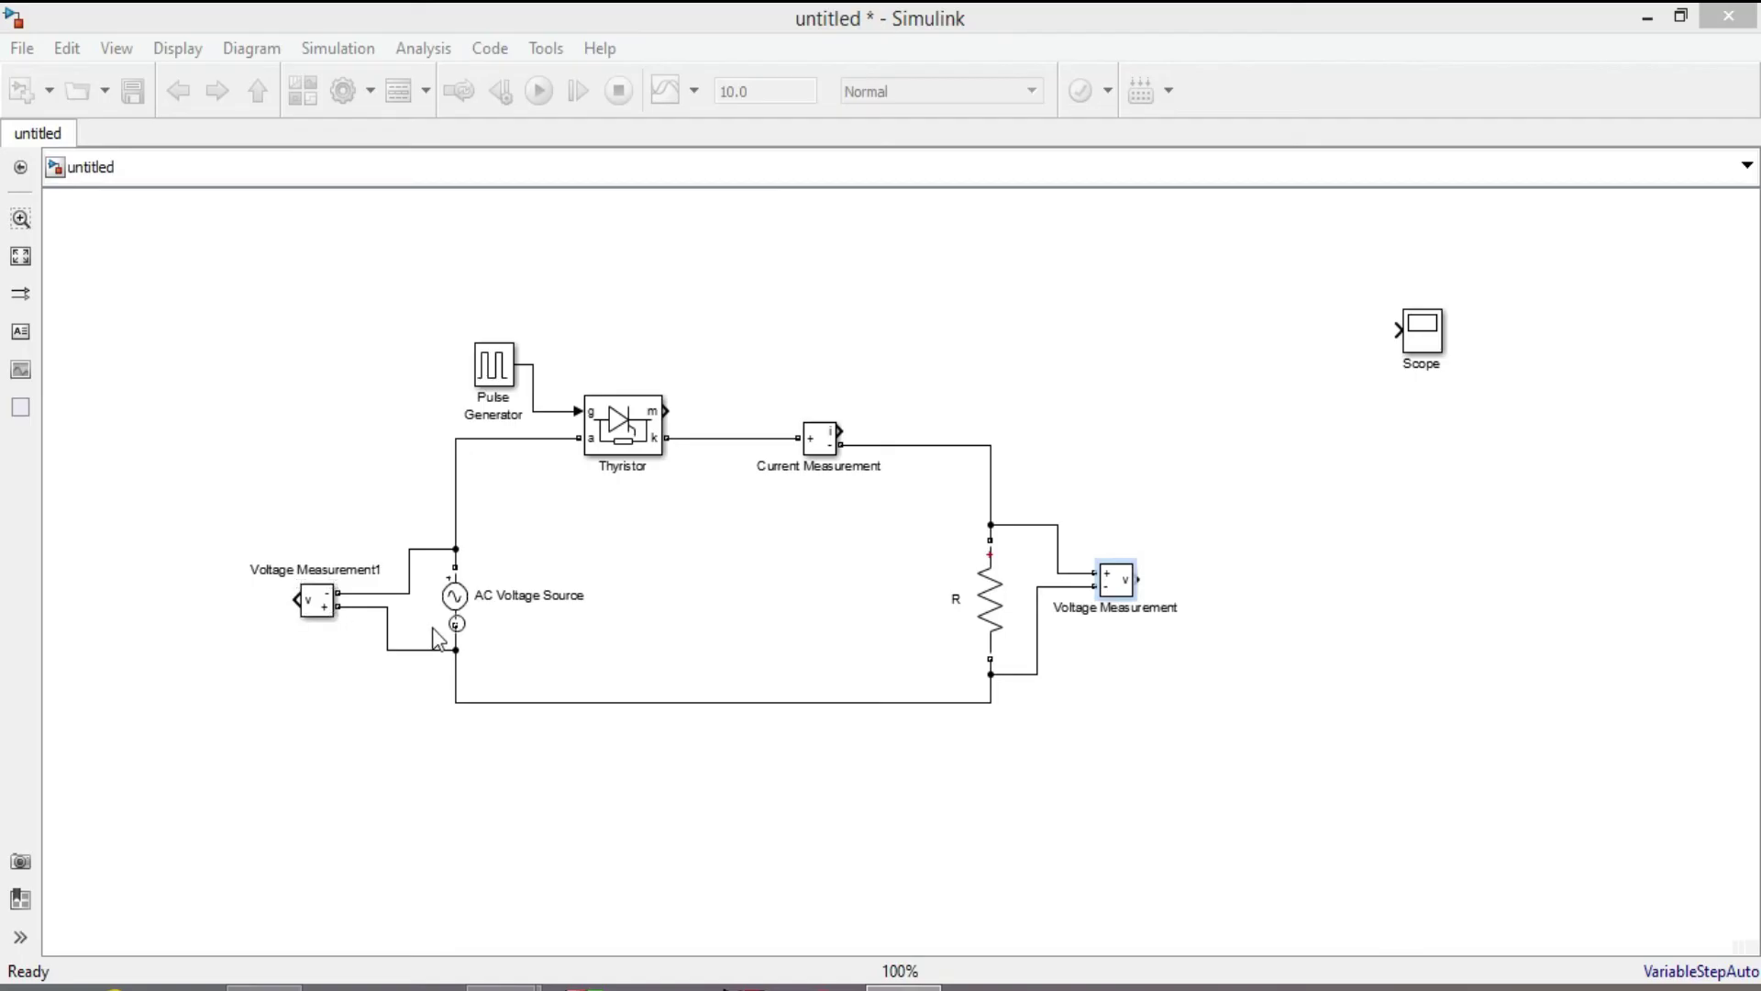
pyautogui.click(990, 601)
pyautogui.click(1054, 584)
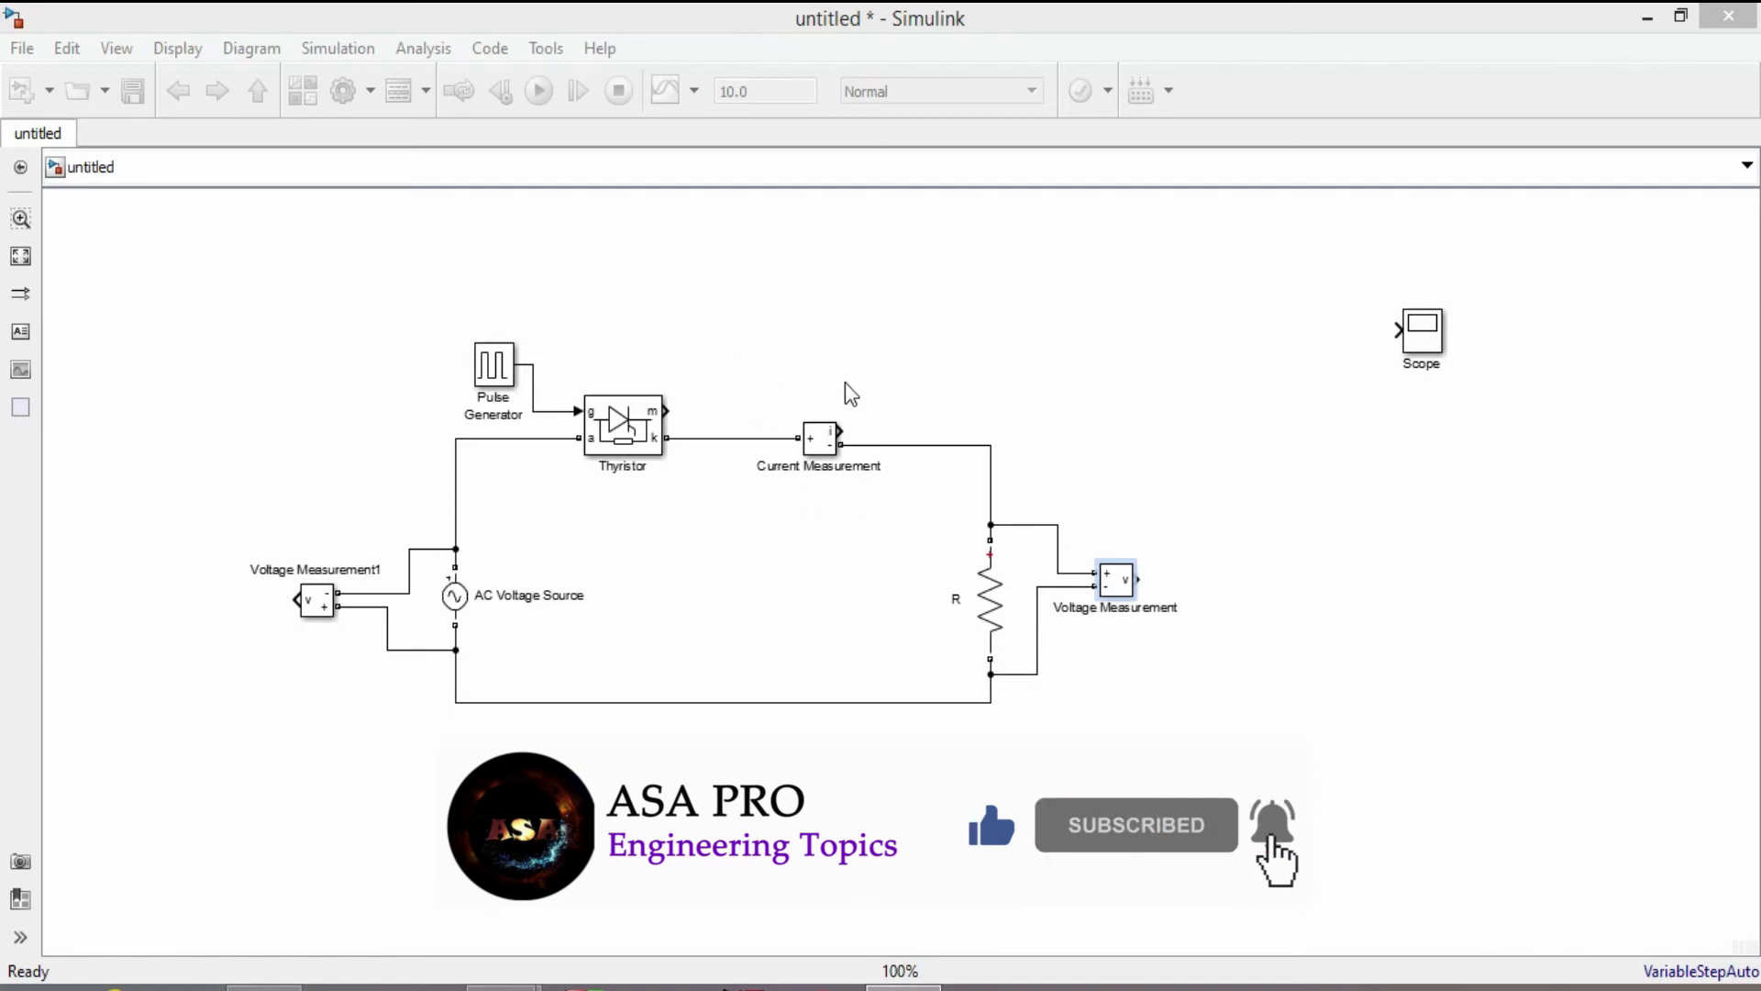
pyautogui.click(1424, 338)
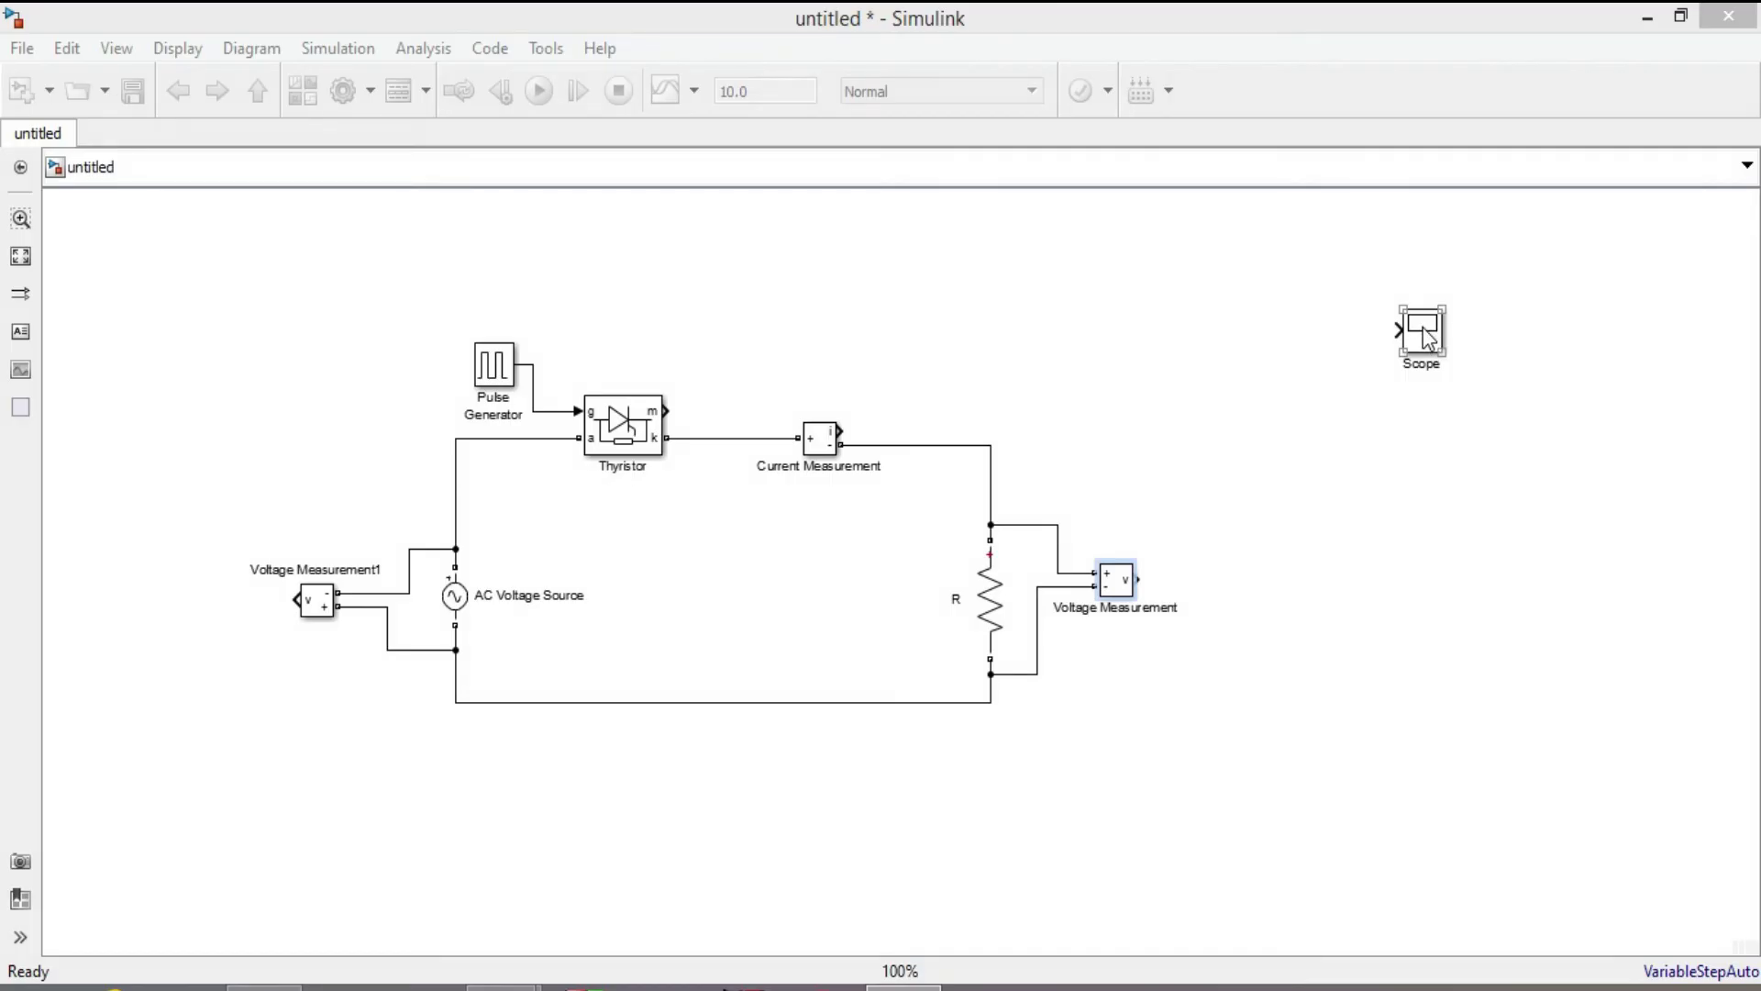
# Step: Set the Scope block's number of input ports to 4 via the custom port count
pyautogui.rightClick(1425, 331)
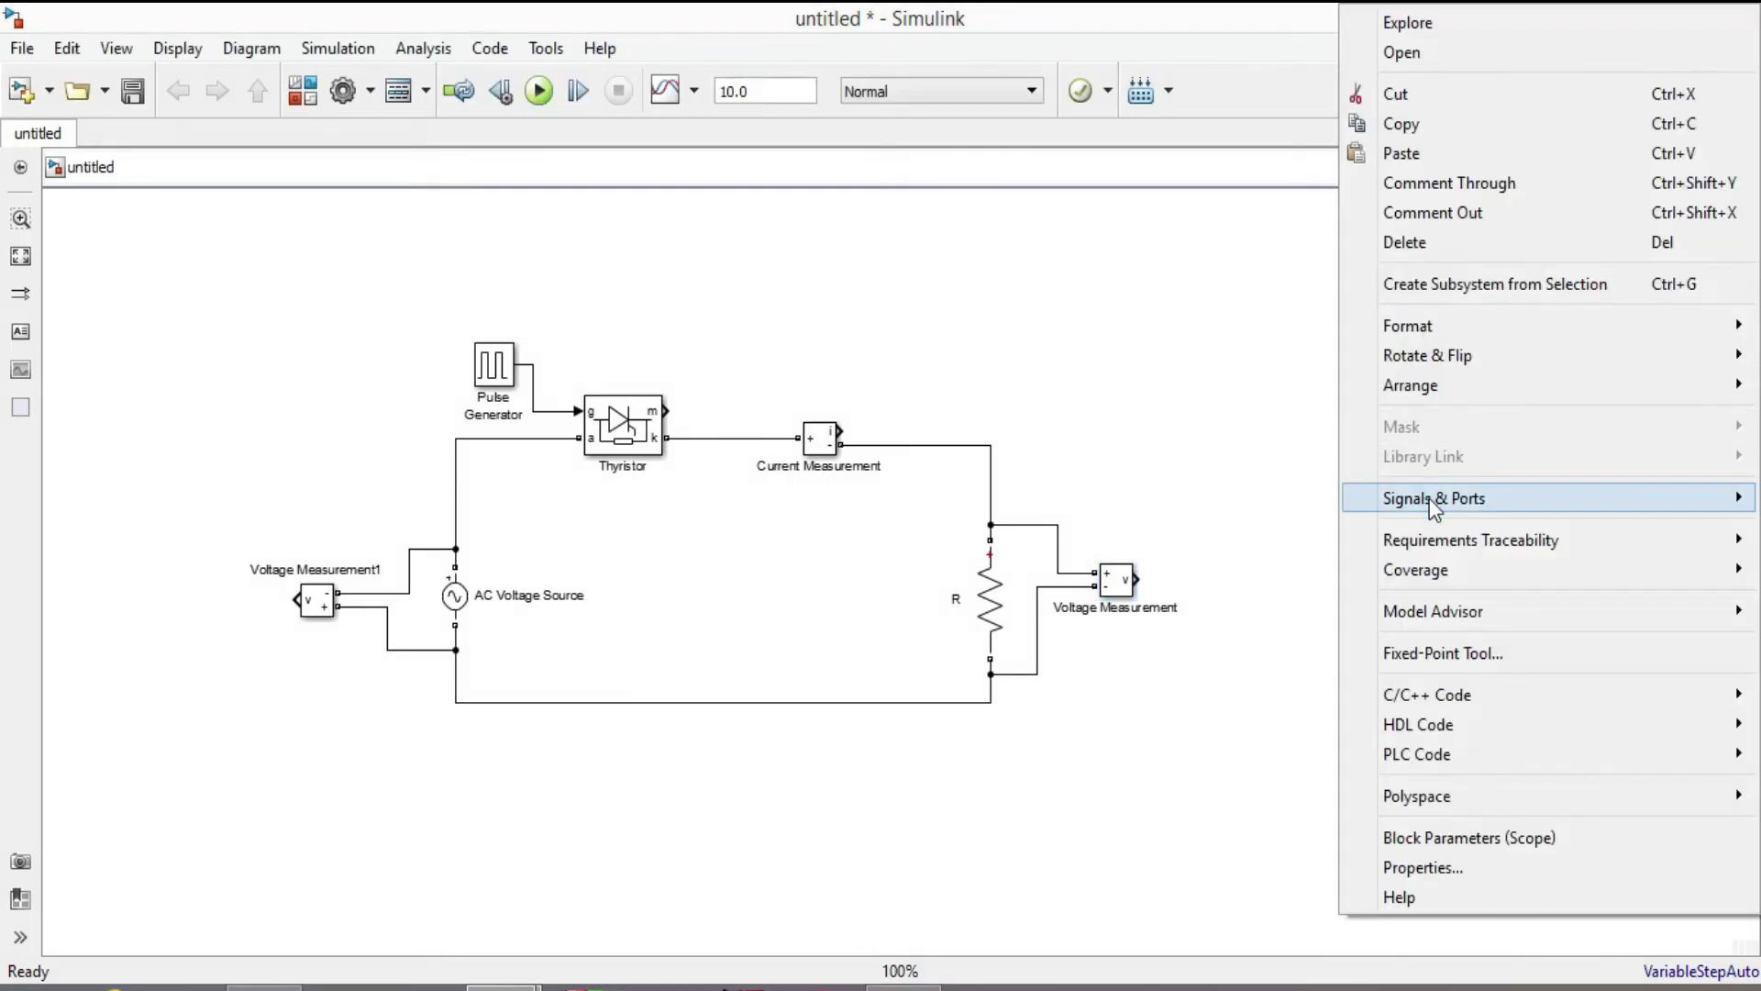
pyautogui.moveTo(1449, 503)
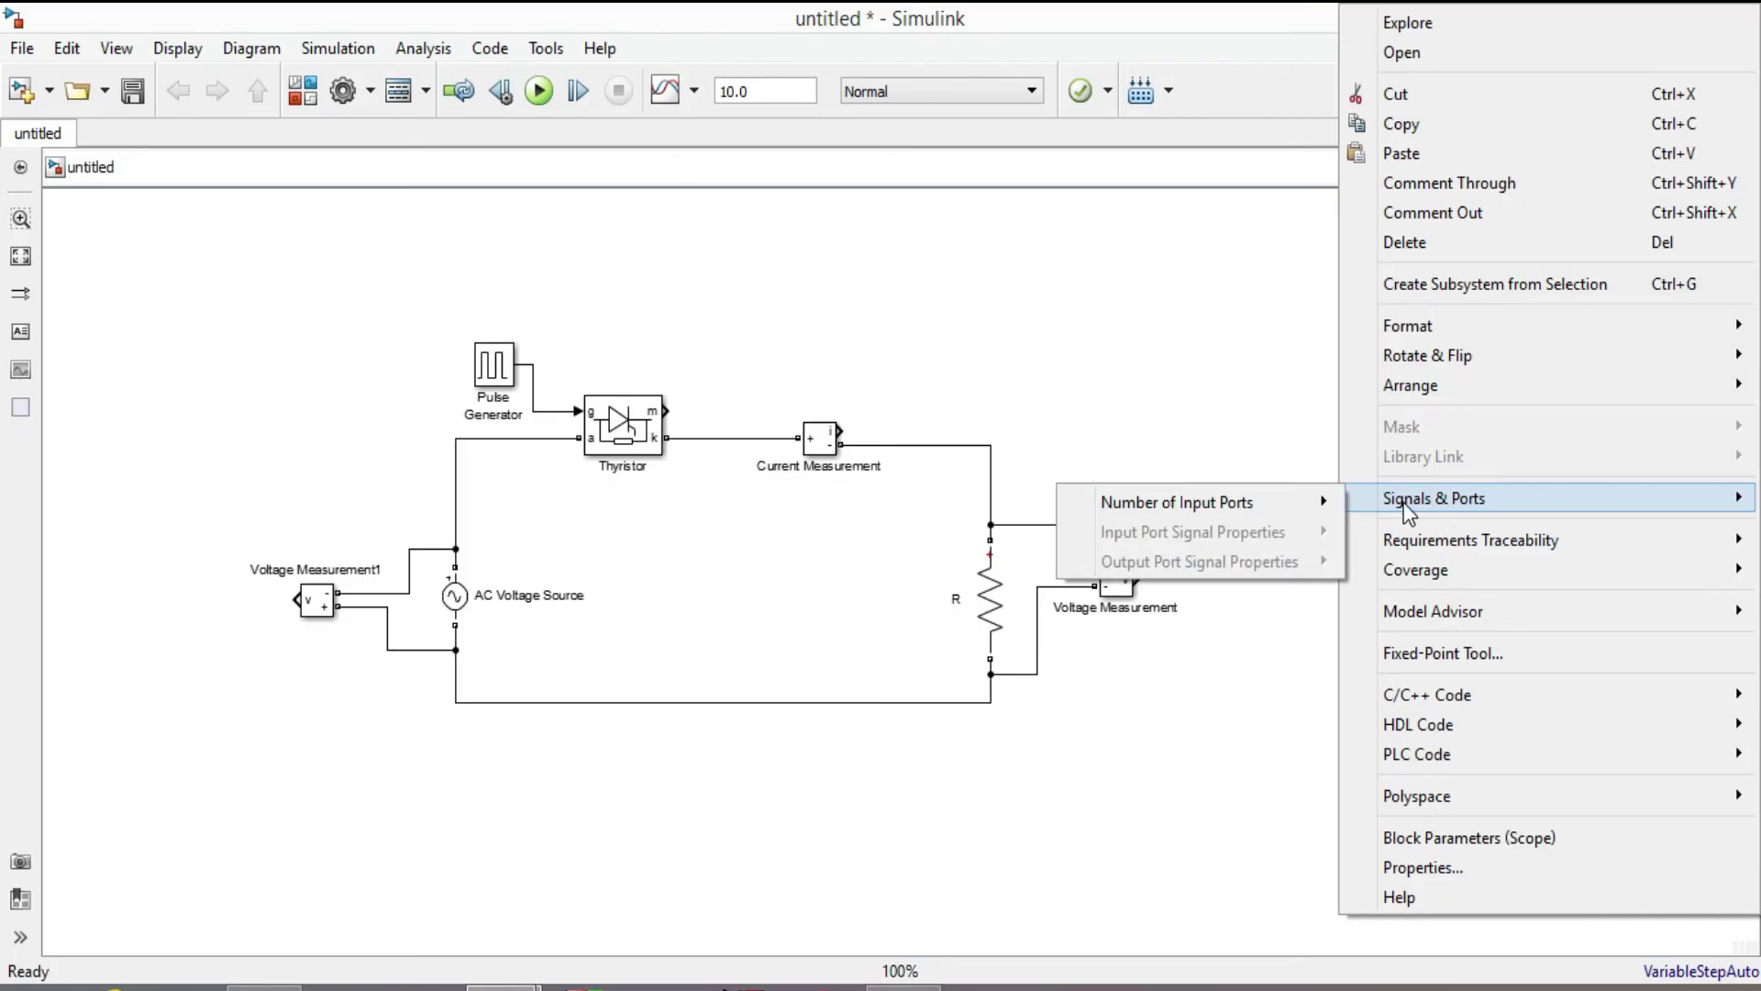
pyautogui.click(1271, 499)
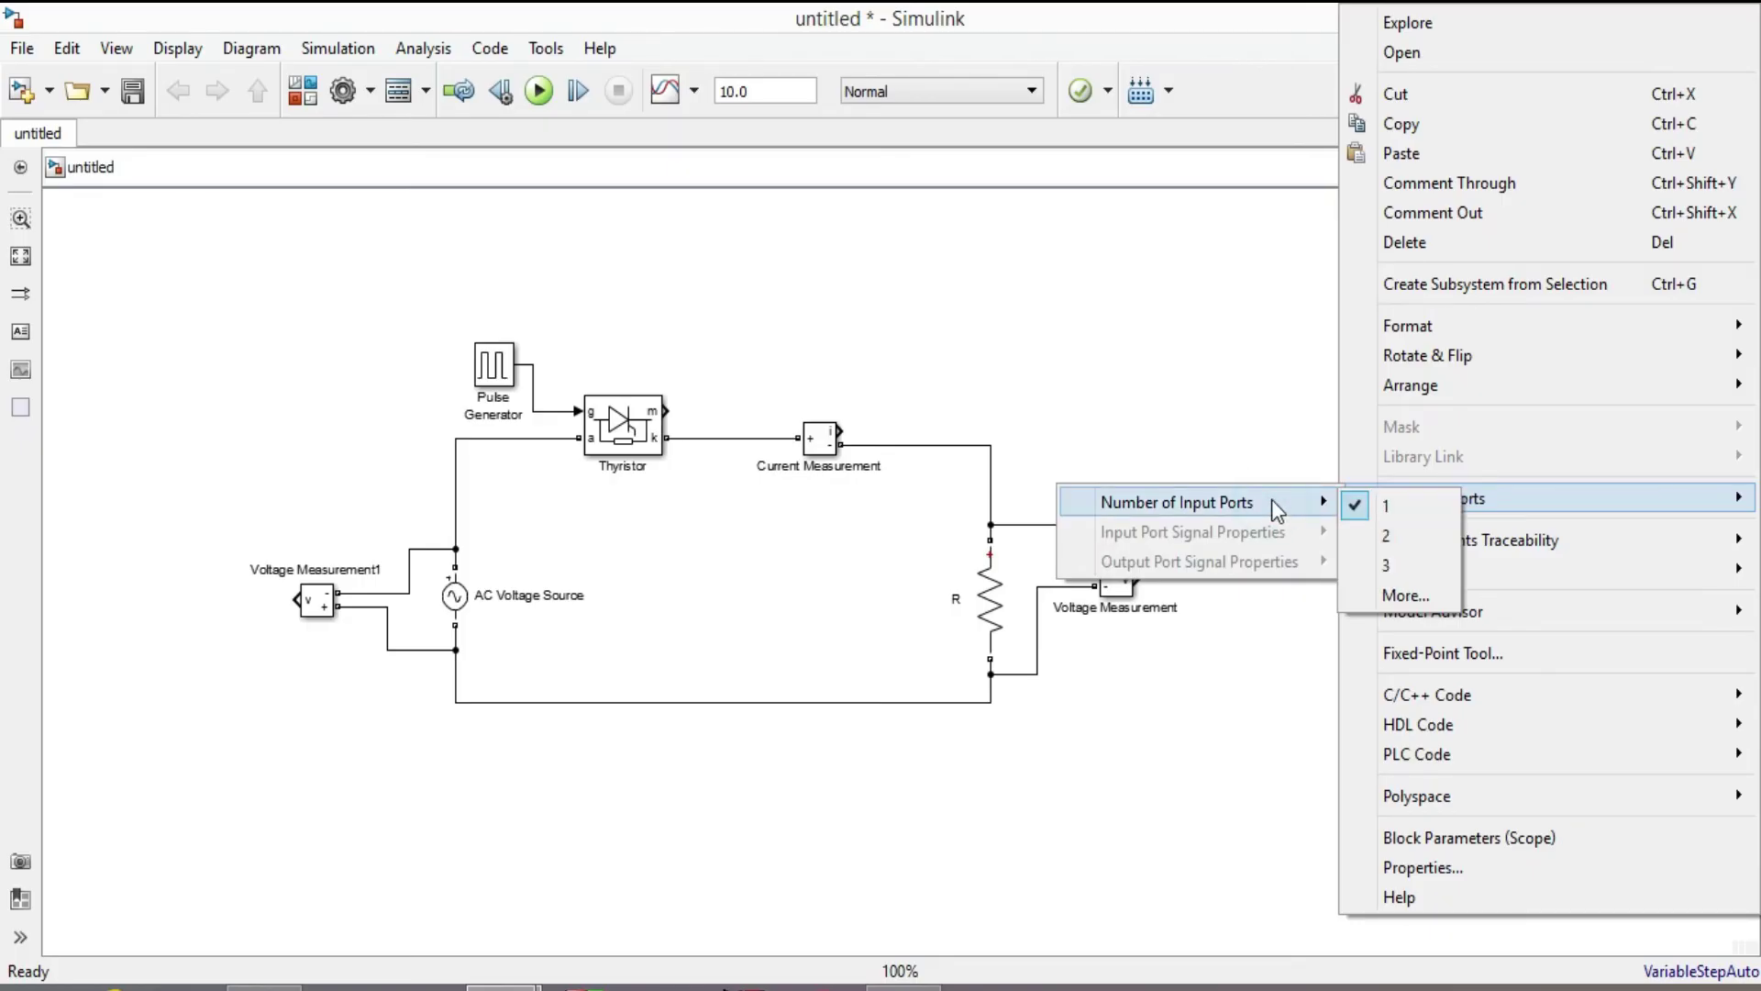
pyautogui.click(1405, 594)
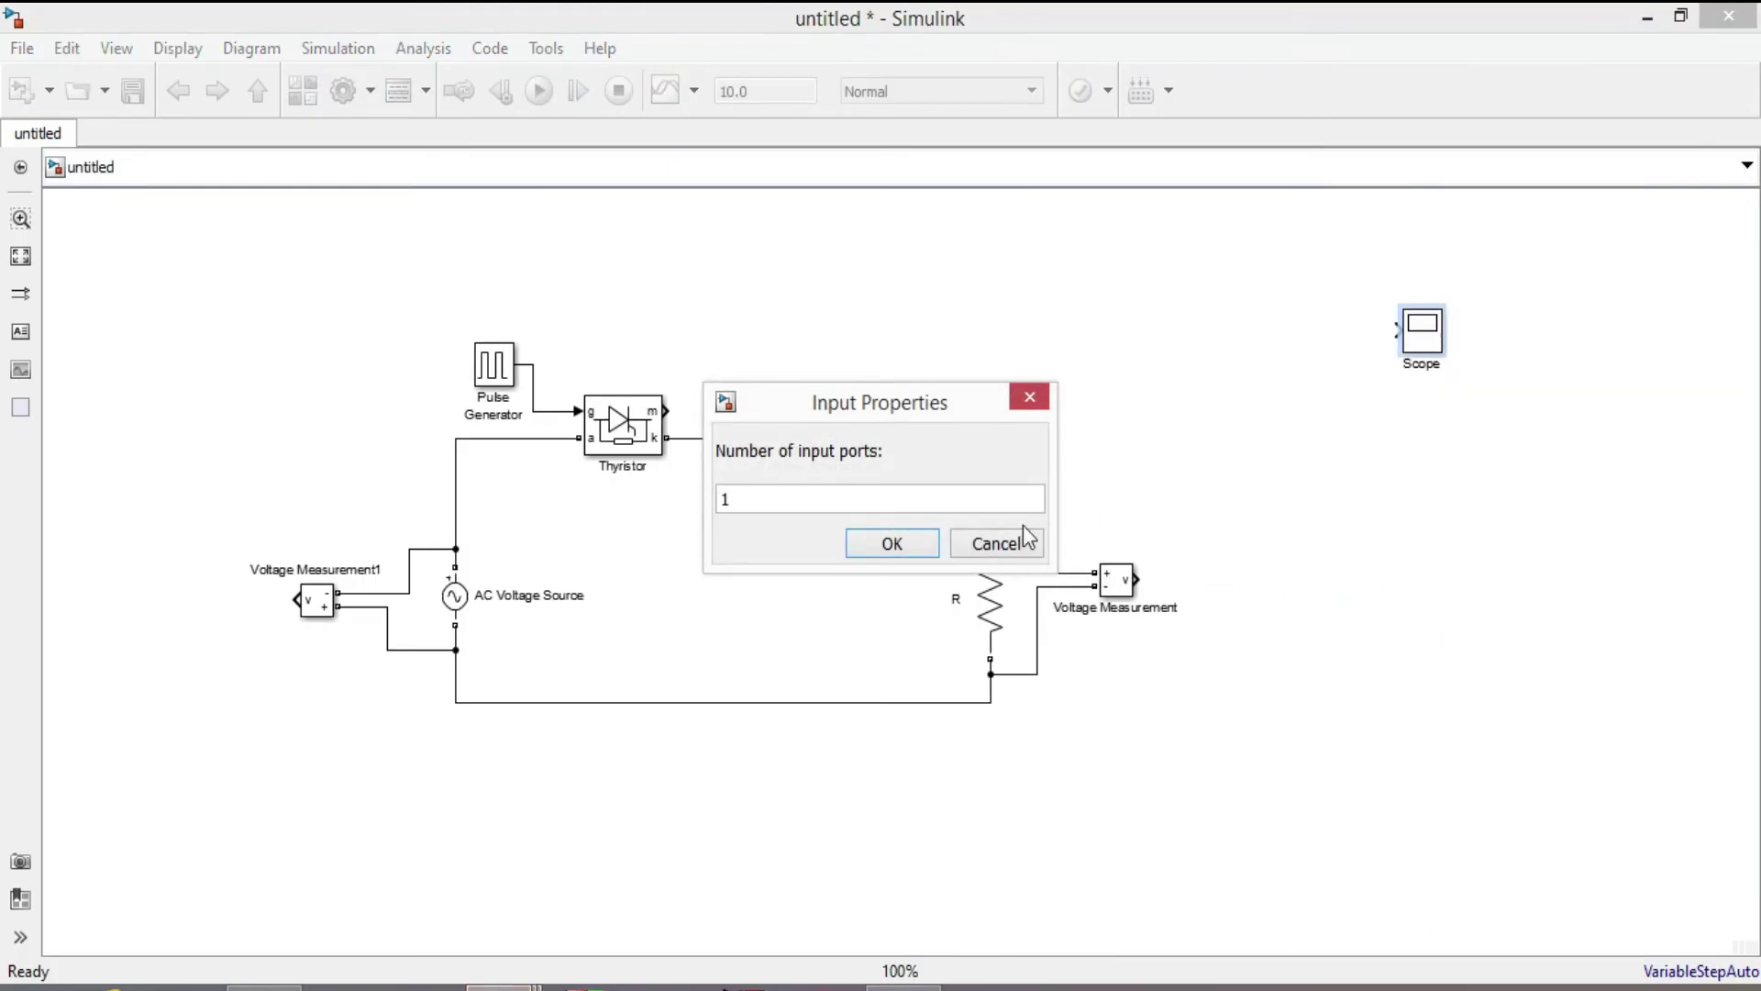
pyautogui.doubleClick(882, 501)
pyautogui.write('4')
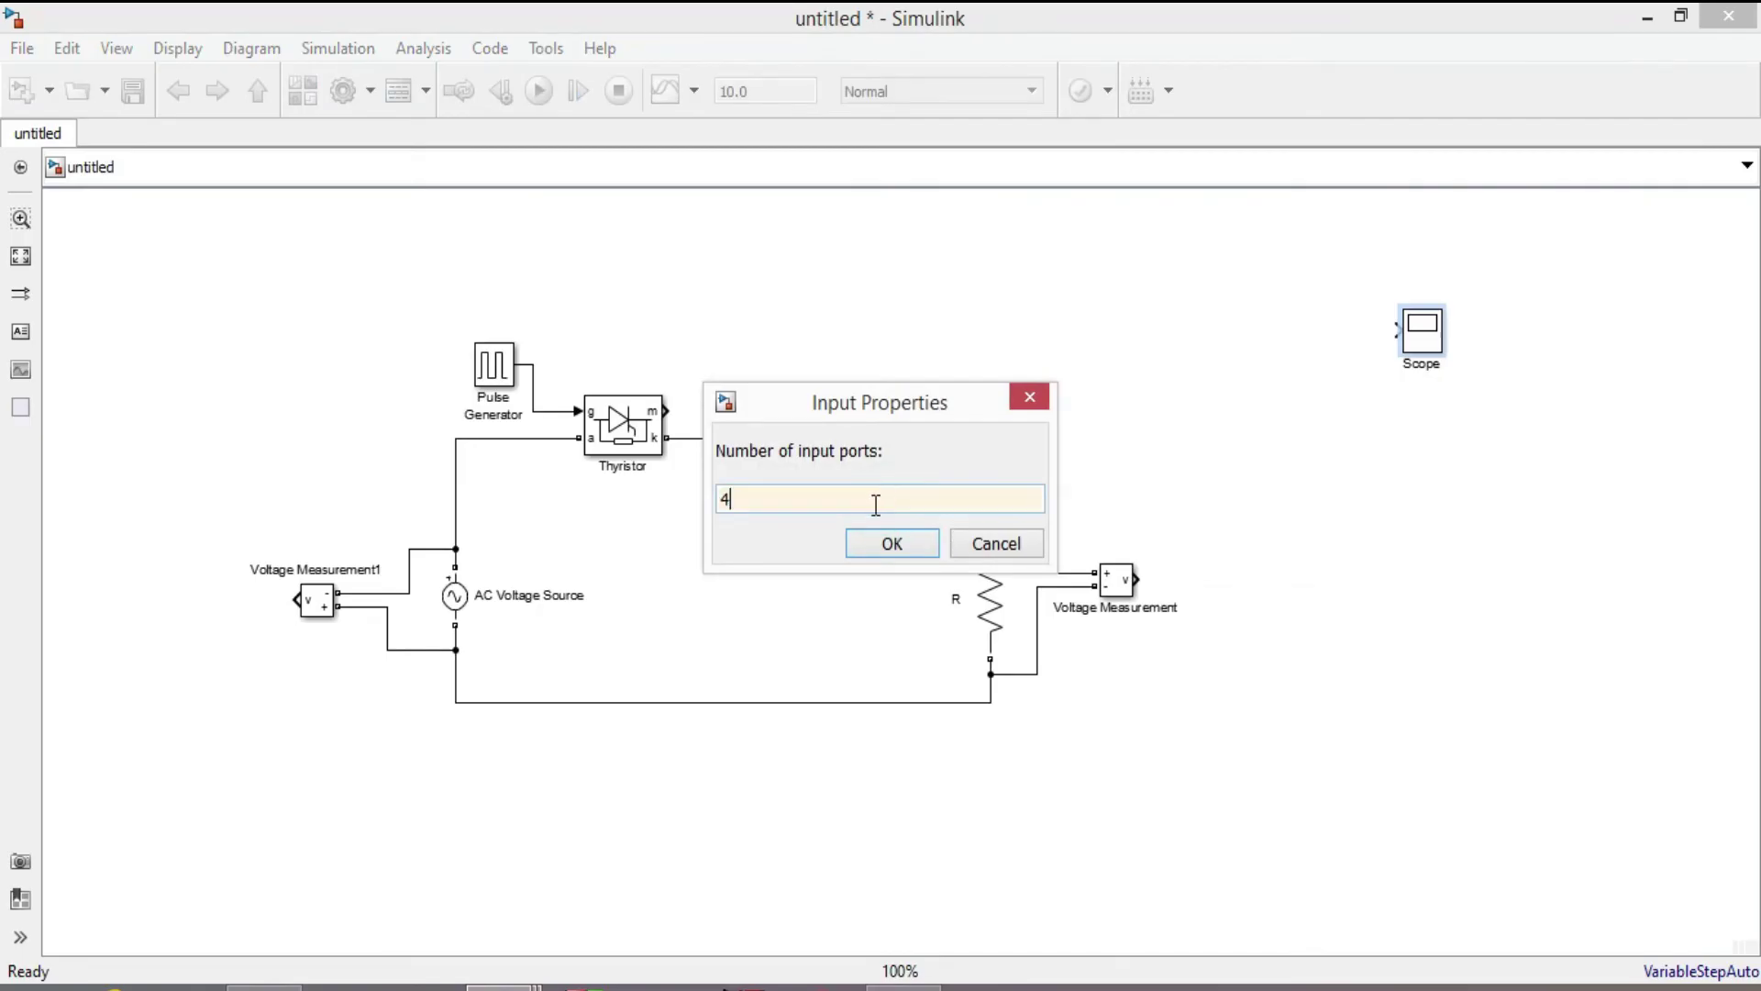
pyautogui.click(888, 551)
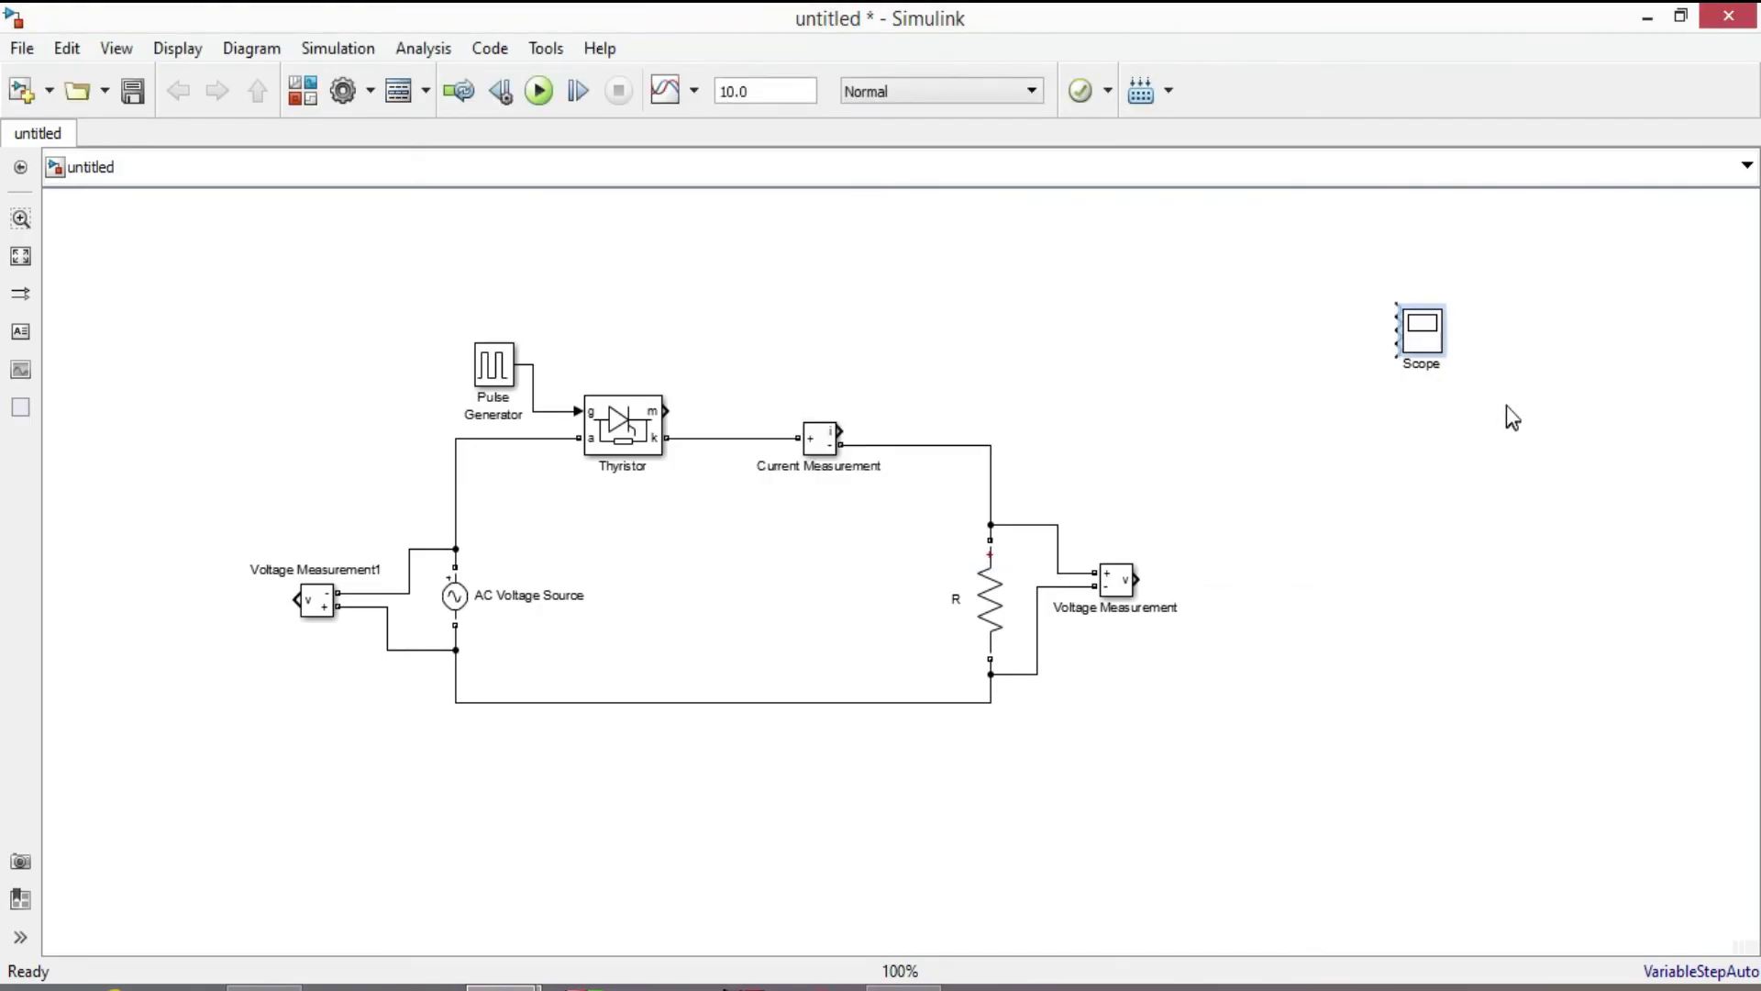
# Step: Move the Scope right of the circuit and wire the Voltage and Current Measurement outputs to it
pyautogui.moveTo(1421, 341); pyautogui.dragTo(1274, 627)
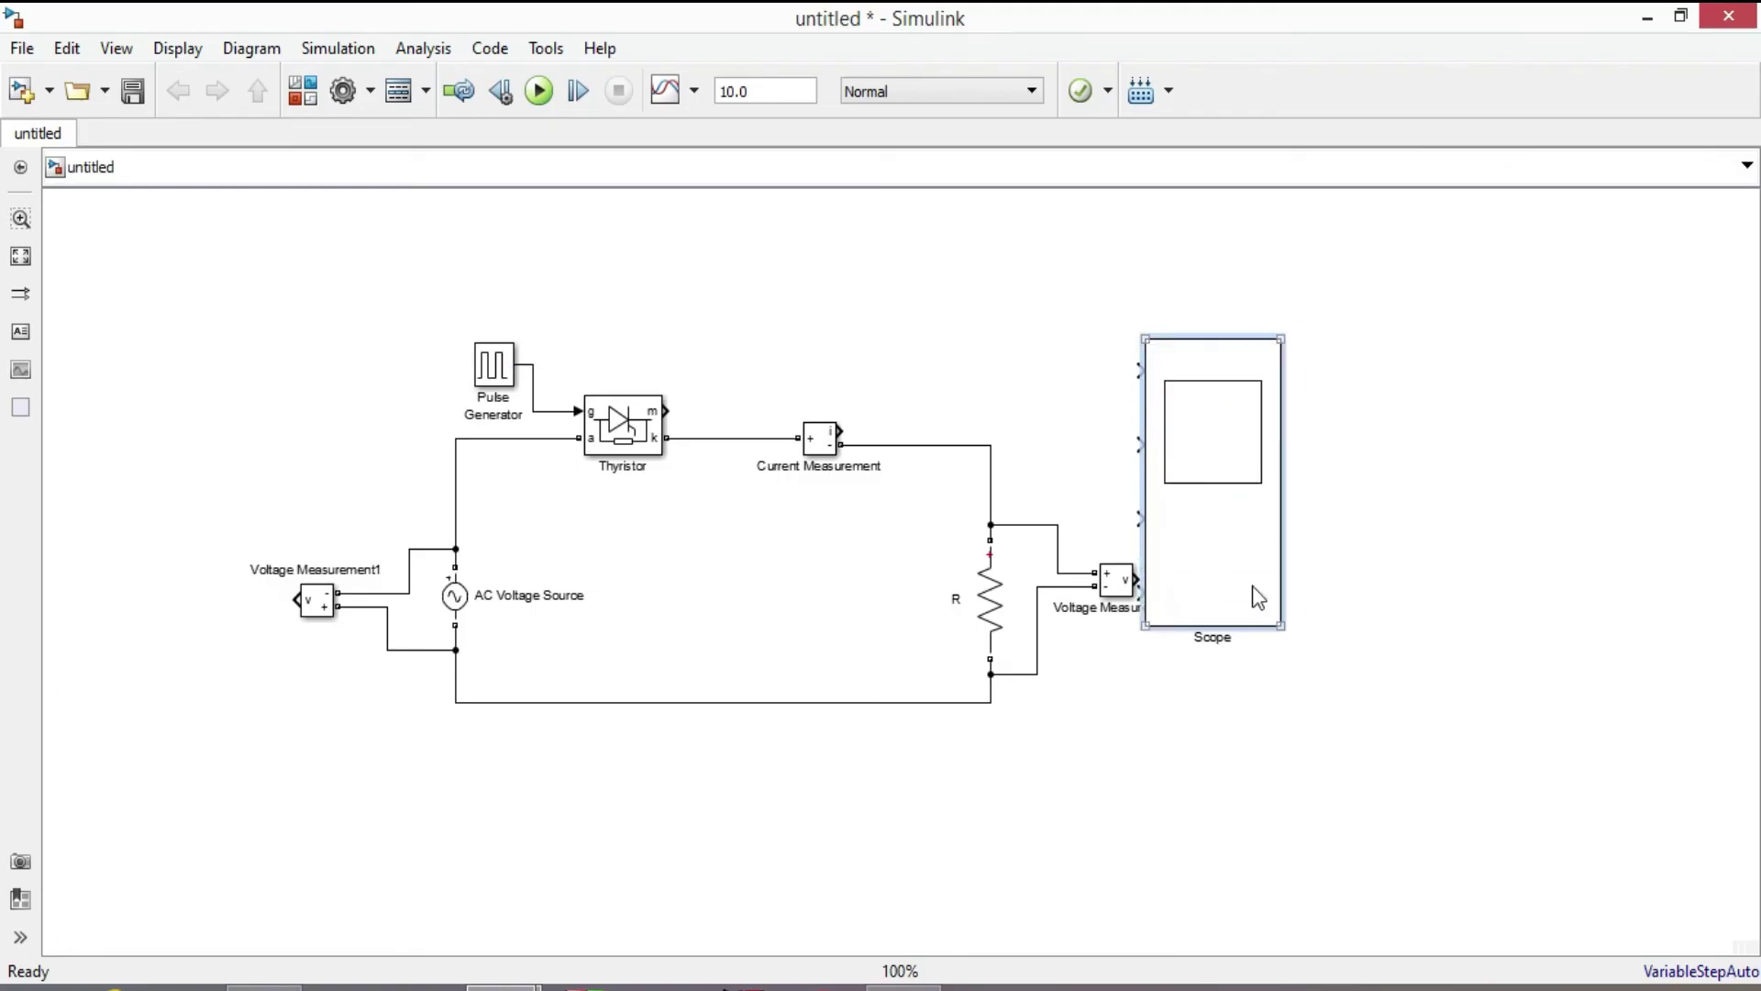
pyautogui.moveTo(1202, 431); pyautogui.dragTo(1356, 431)
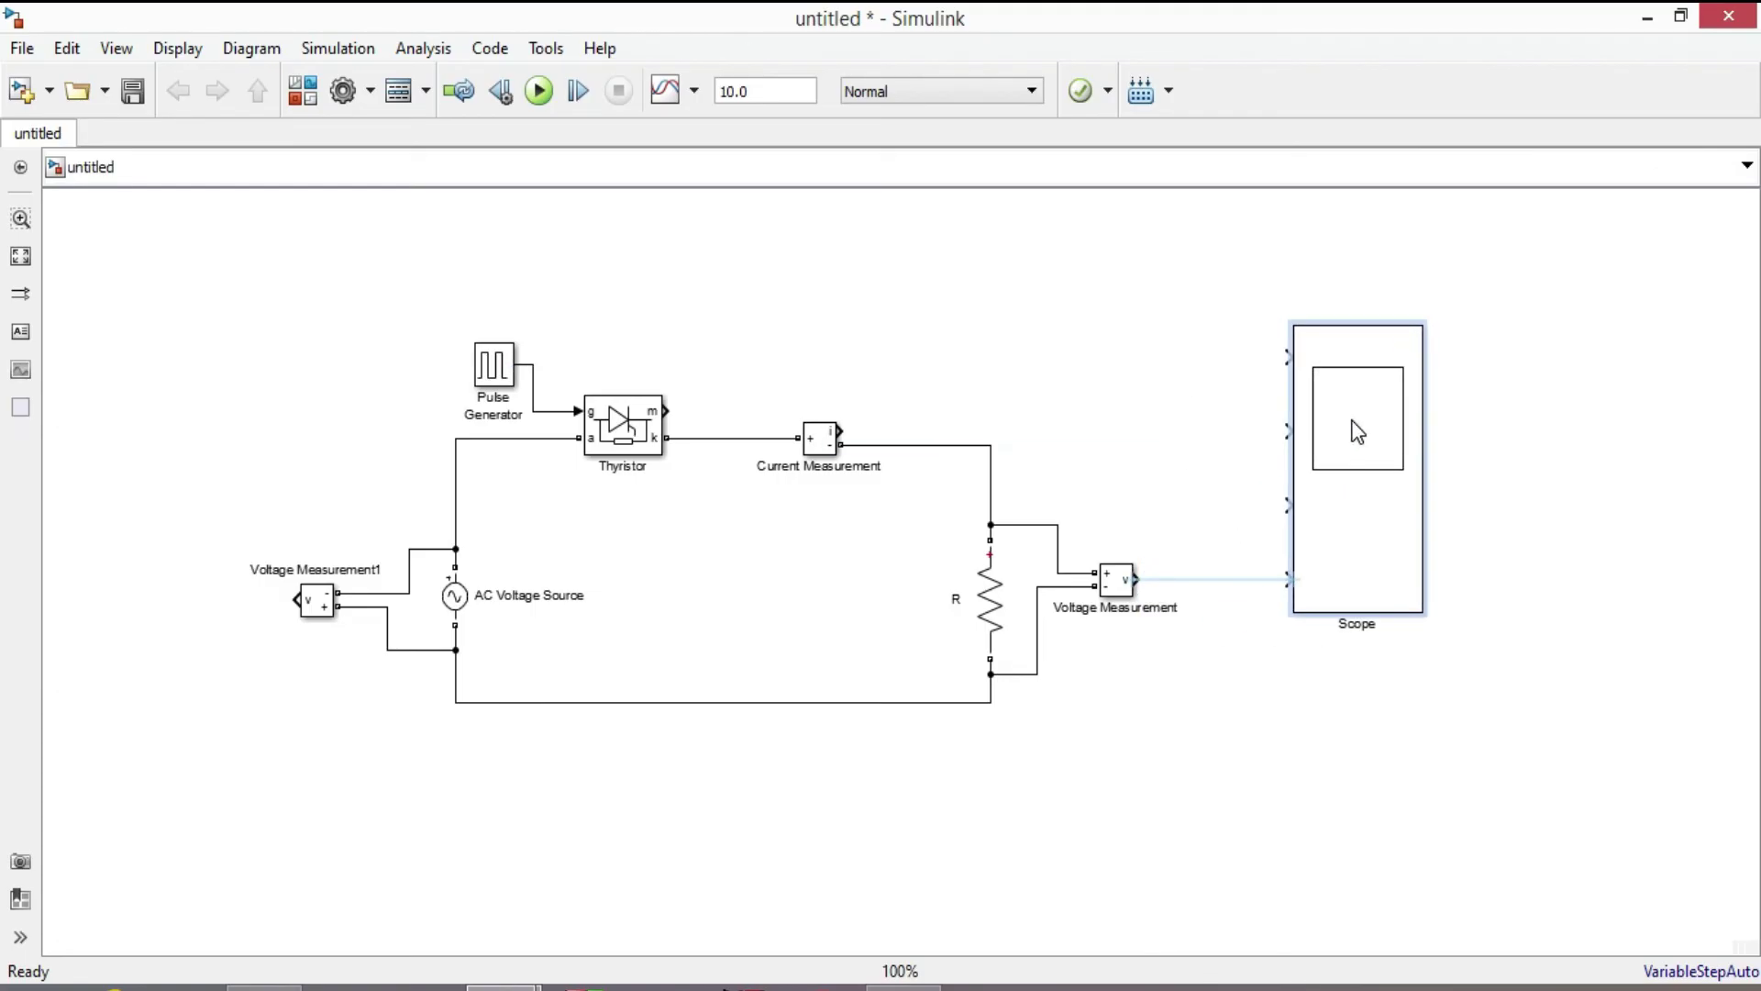
pyautogui.moveTo(1135, 576)
pyautogui.mouseDown()
pyautogui.moveTo(1203, 519)
pyautogui.moveTo(1285, 506)
pyautogui.mouseUp()
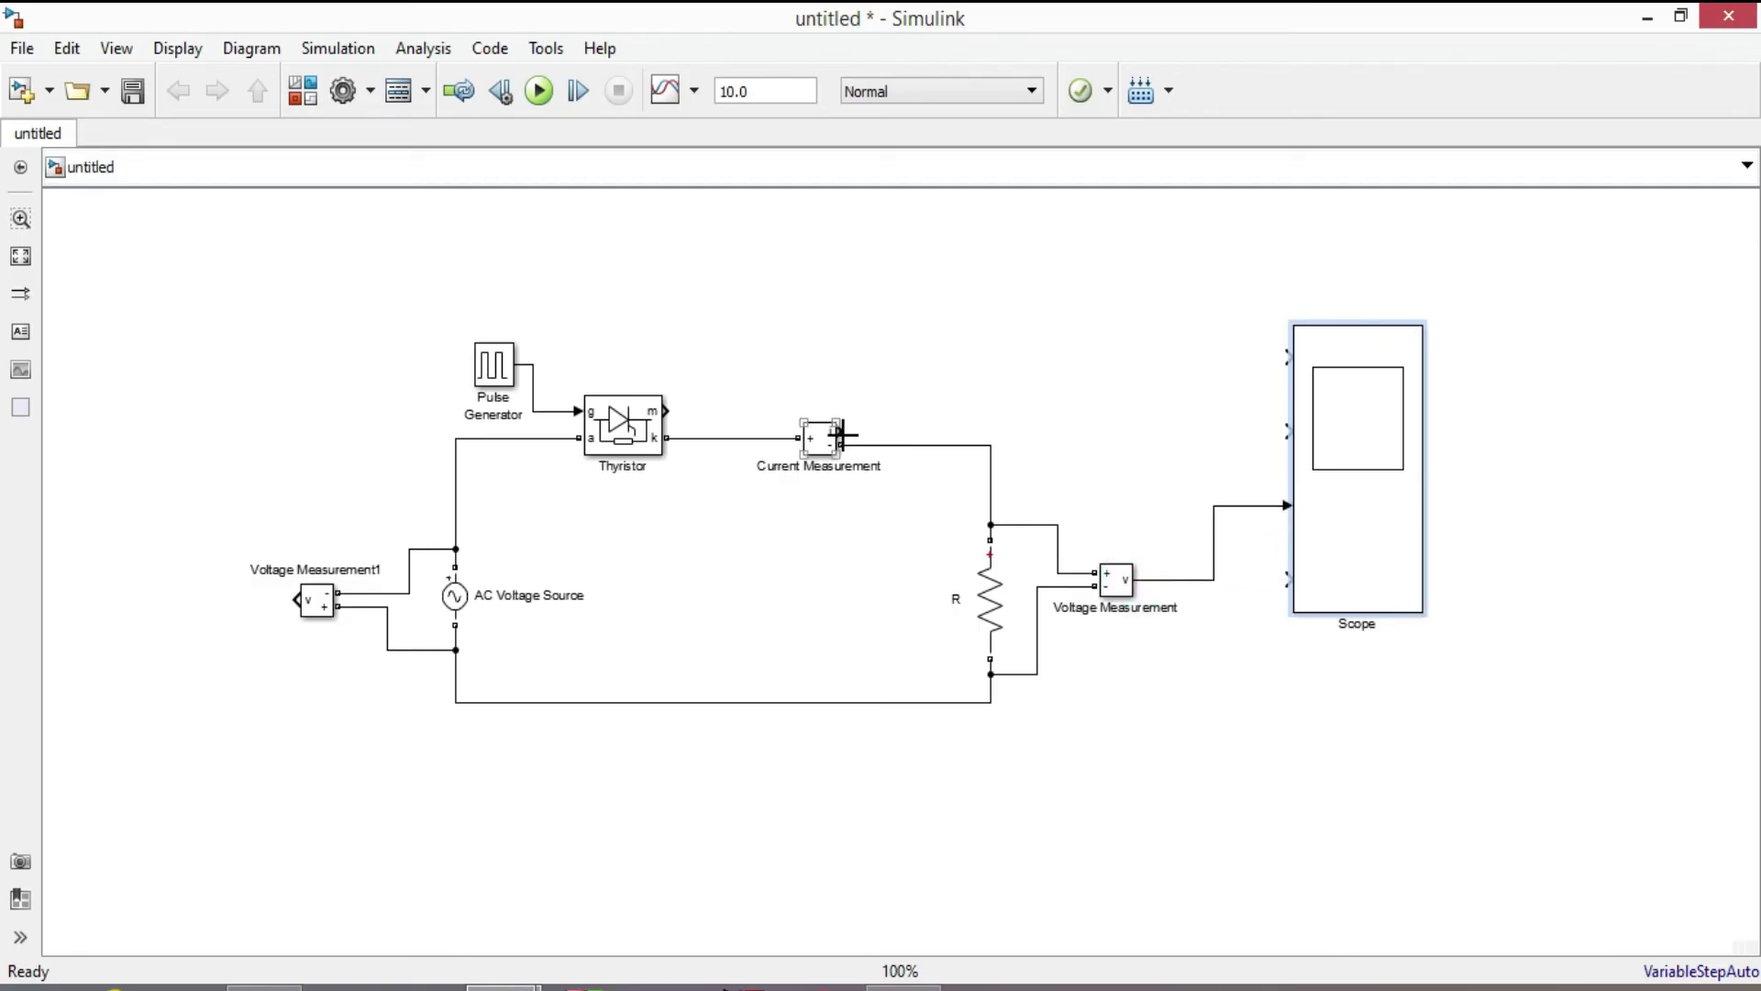
pyautogui.moveTo(840, 428); pyautogui.dragTo(1287, 580)
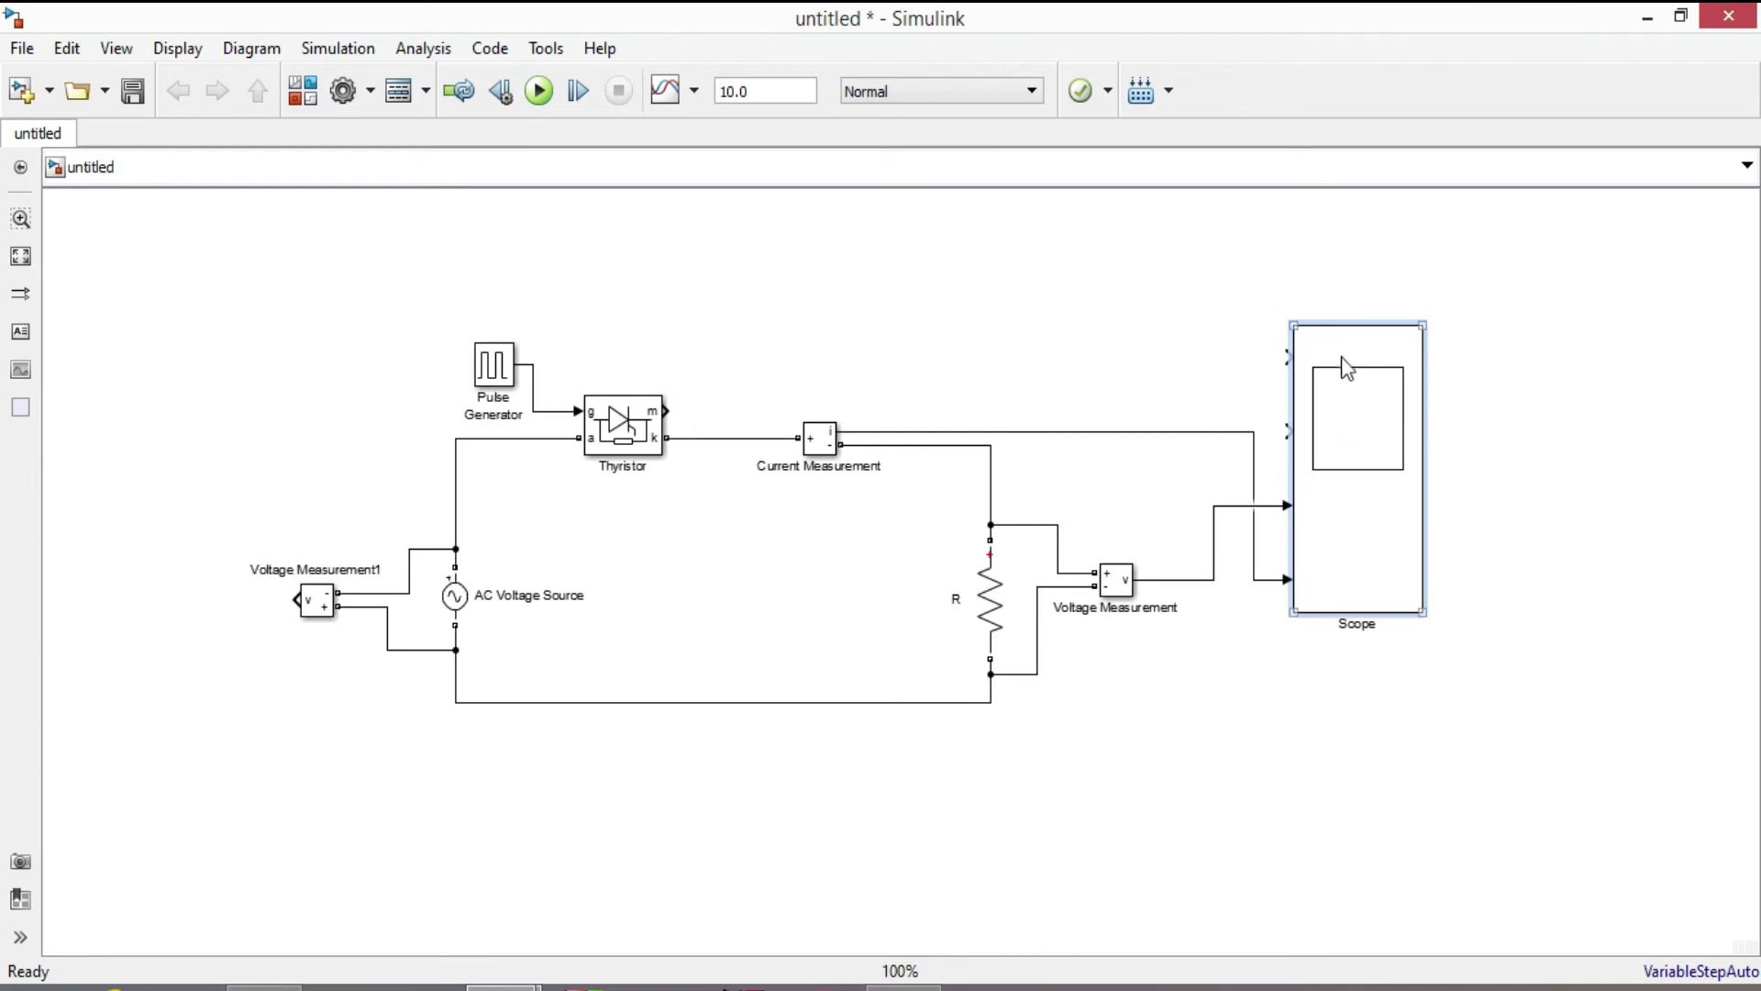
# Step: Wire the Pulse Generator and Voltage Measurement1 outputs to the remaining Scope inputs
pyautogui.moveTo(1345, 342); pyautogui.dragTo(1345, 314)
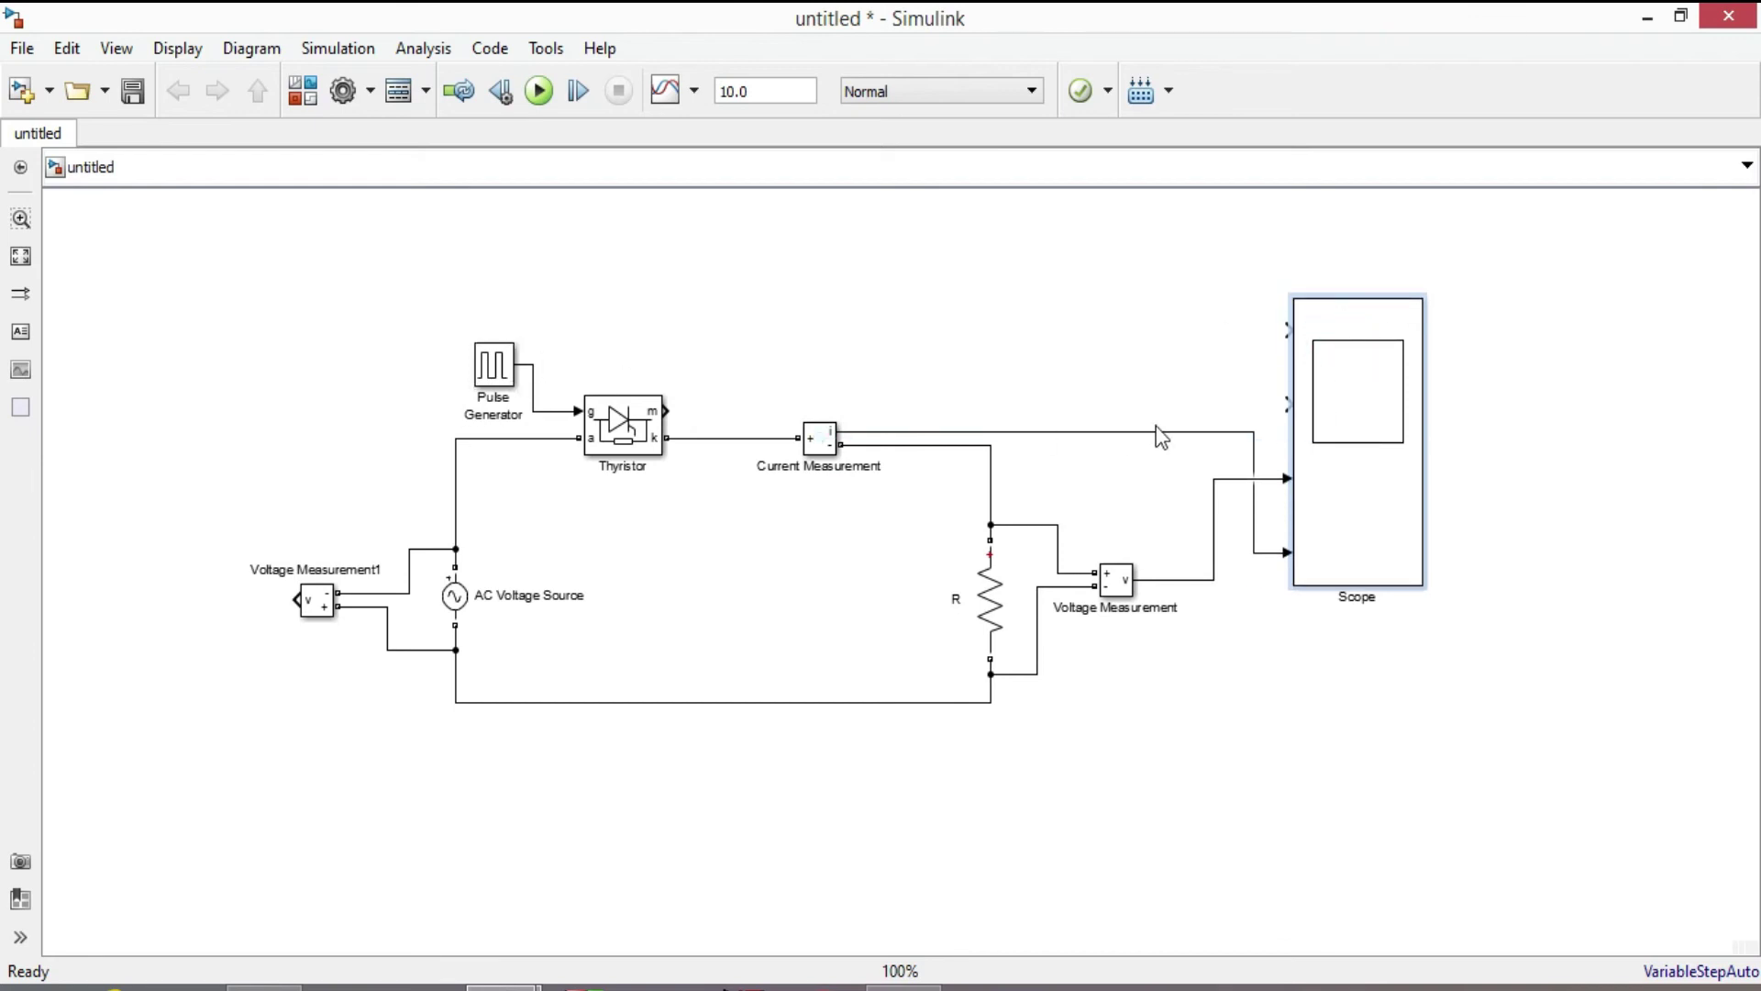
pyautogui.moveTo(1287, 402); pyautogui.dragTo(536, 374)
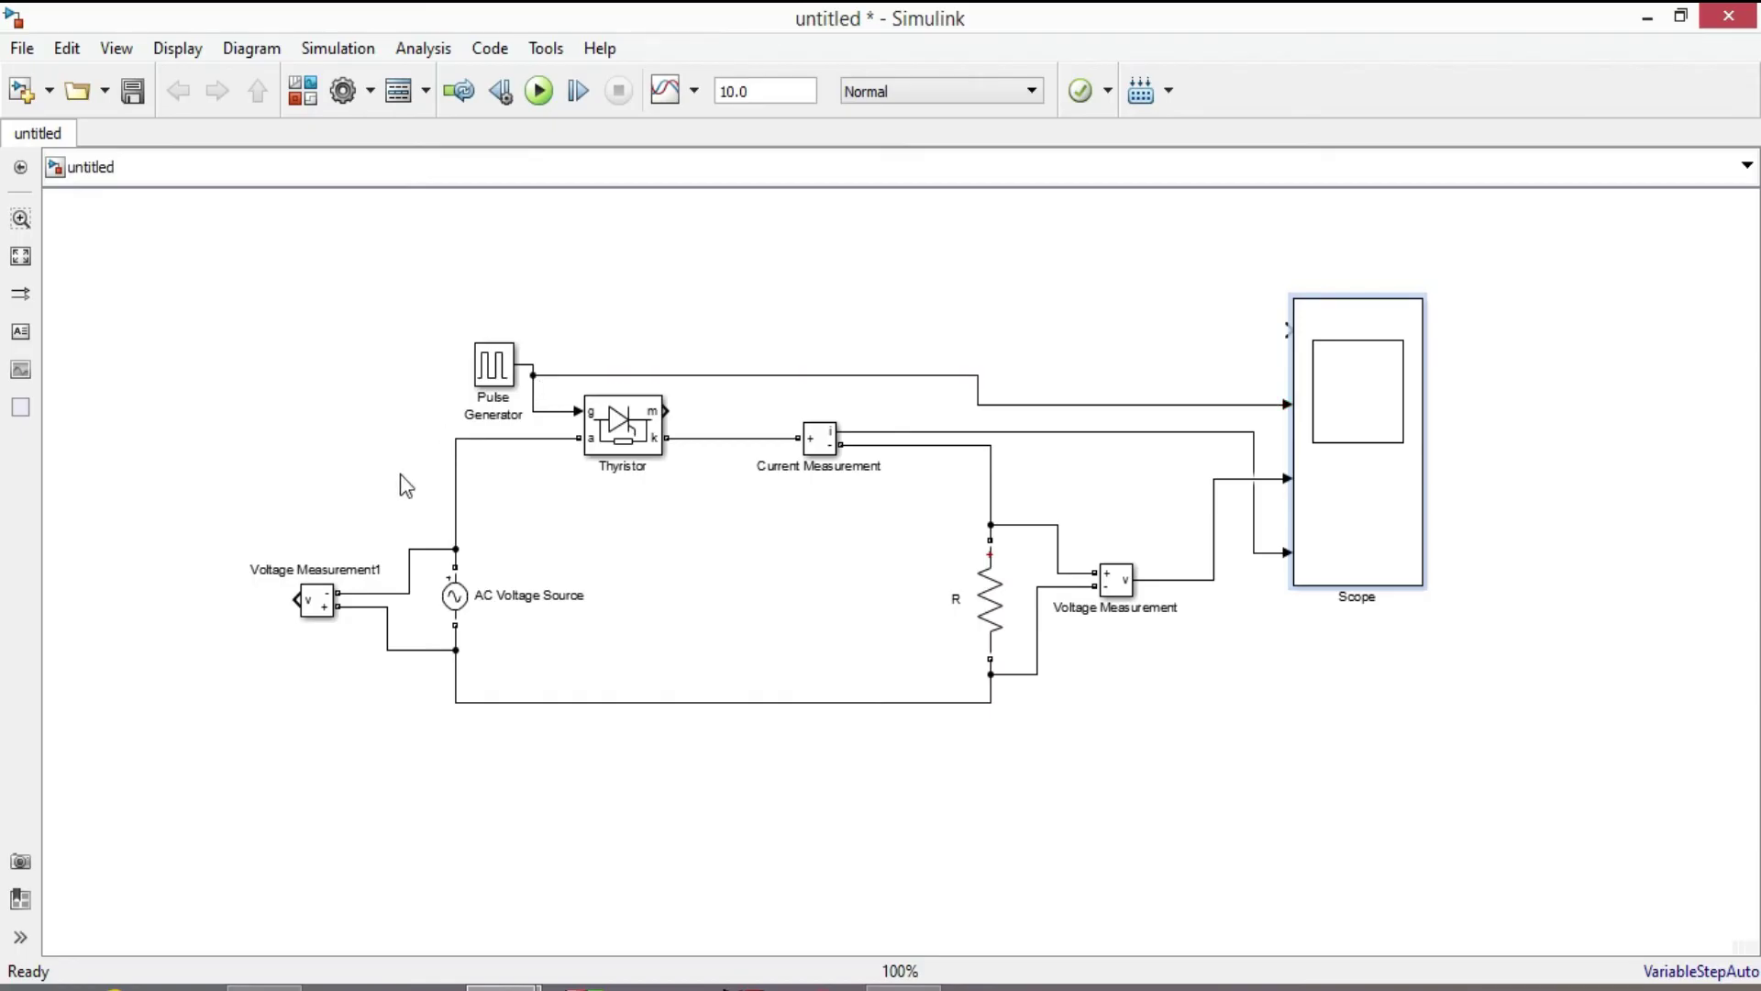
pyautogui.moveTo(296, 599); pyautogui.dragTo(1289, 329)
pyautogui.click(190, 326)
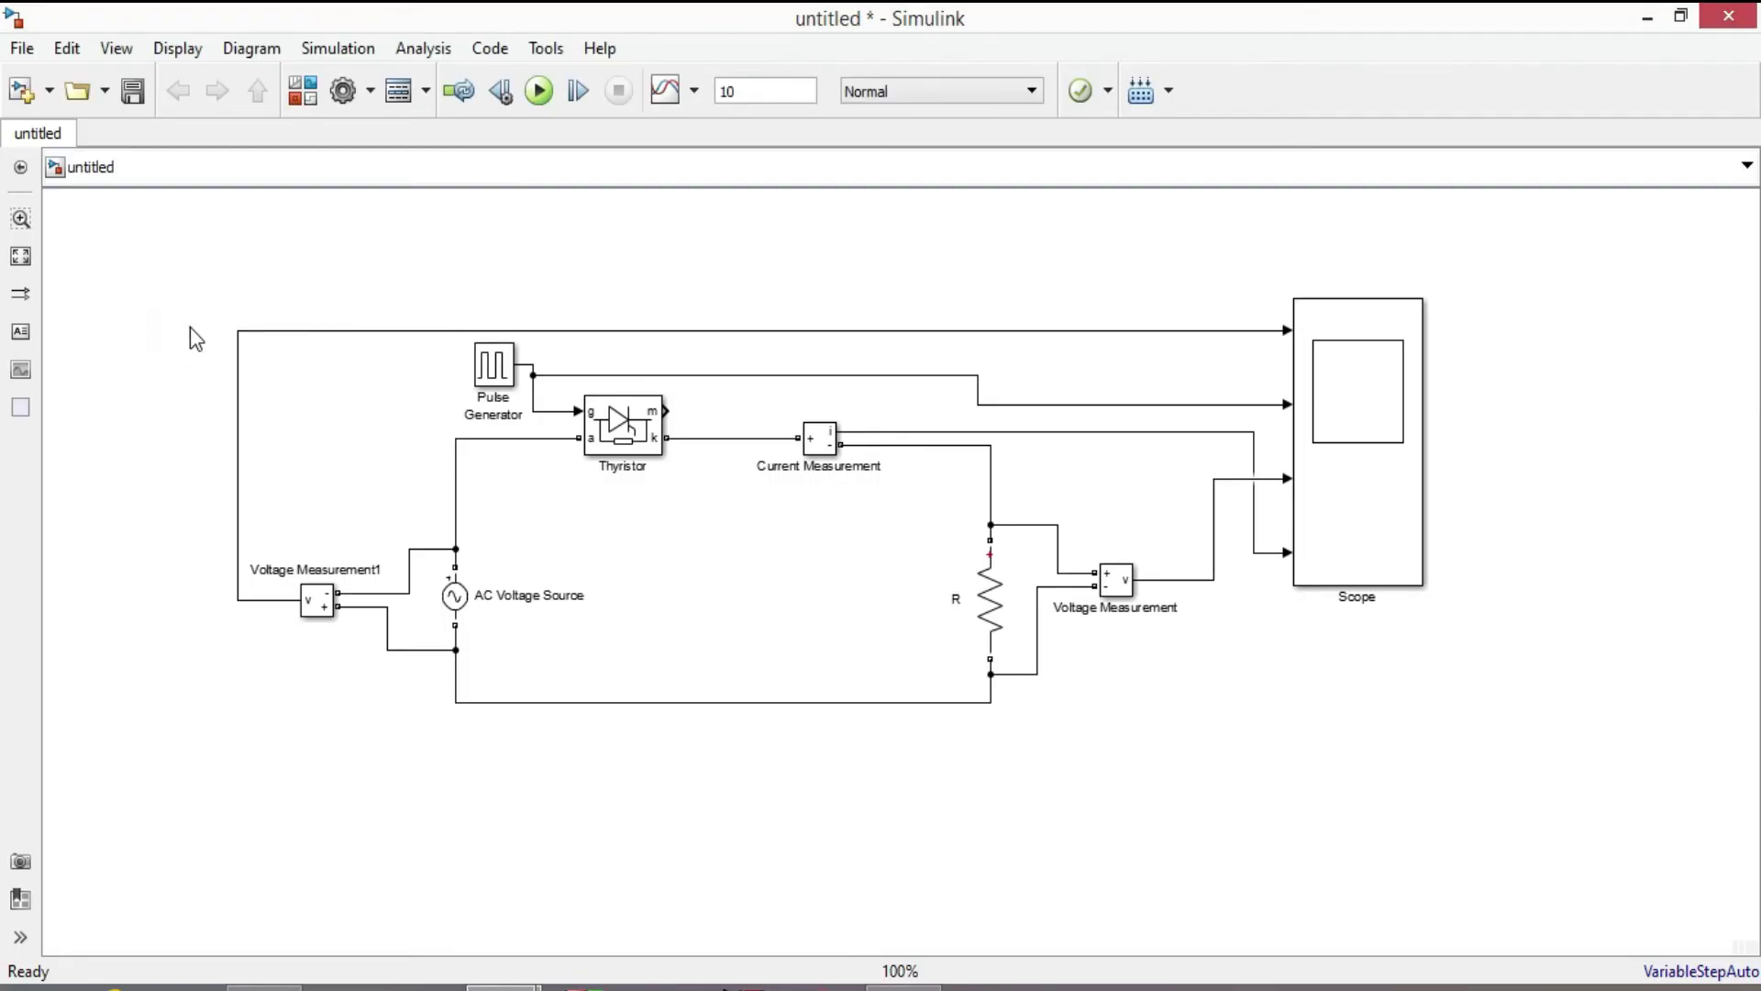
# Step: Insert a powergui block via quick-insert and place it above the circuit
pyautogui.write('P')
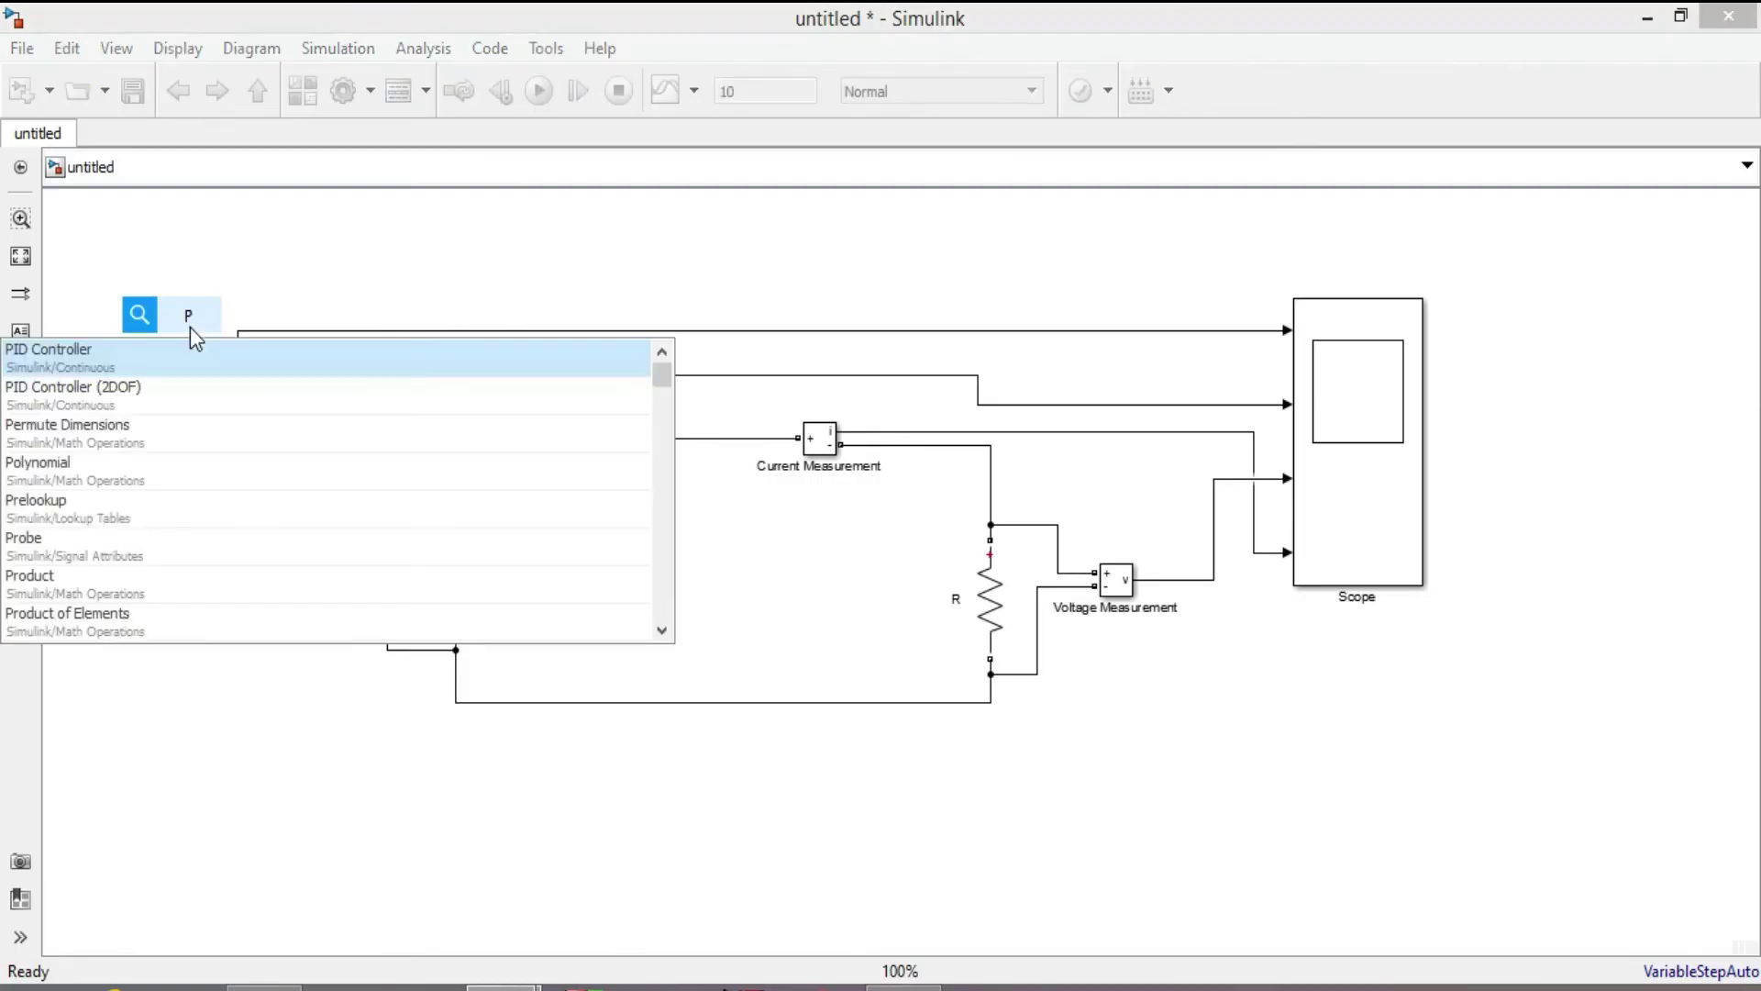
pyautogui.write('owergui')
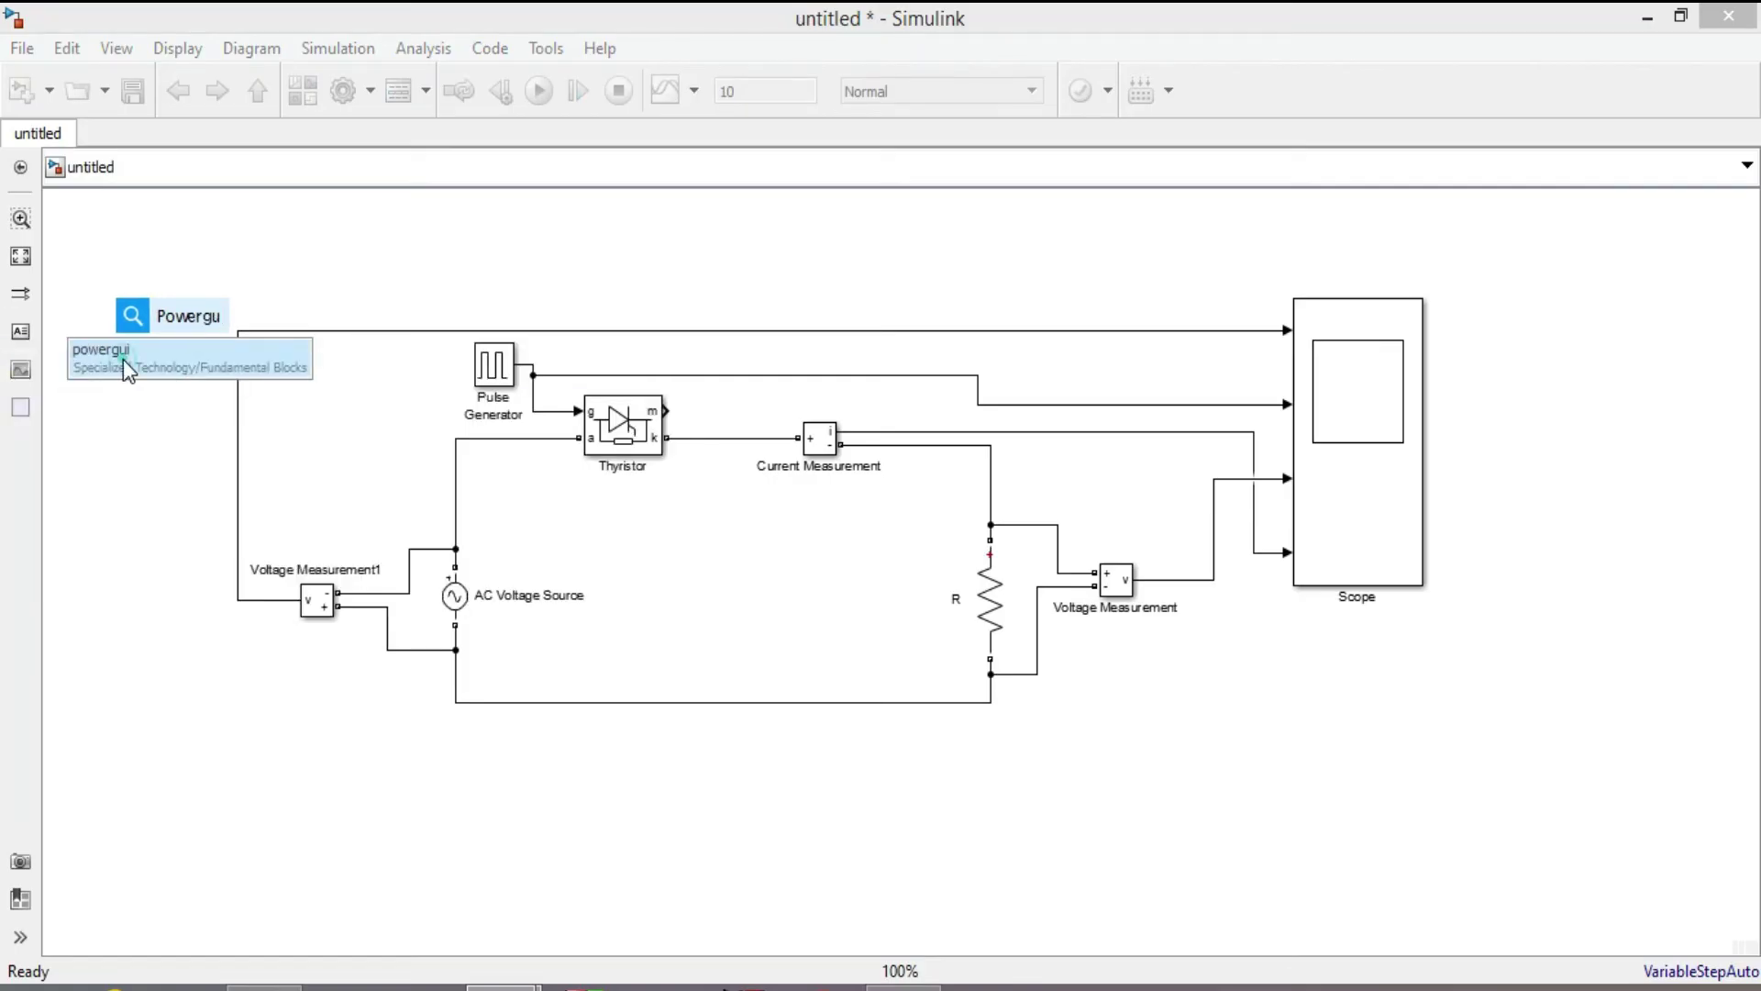
pyautogui.click(123, 360)
pyautogui.moveTo(189, 306); pyautogui.dragTo(408, 233)
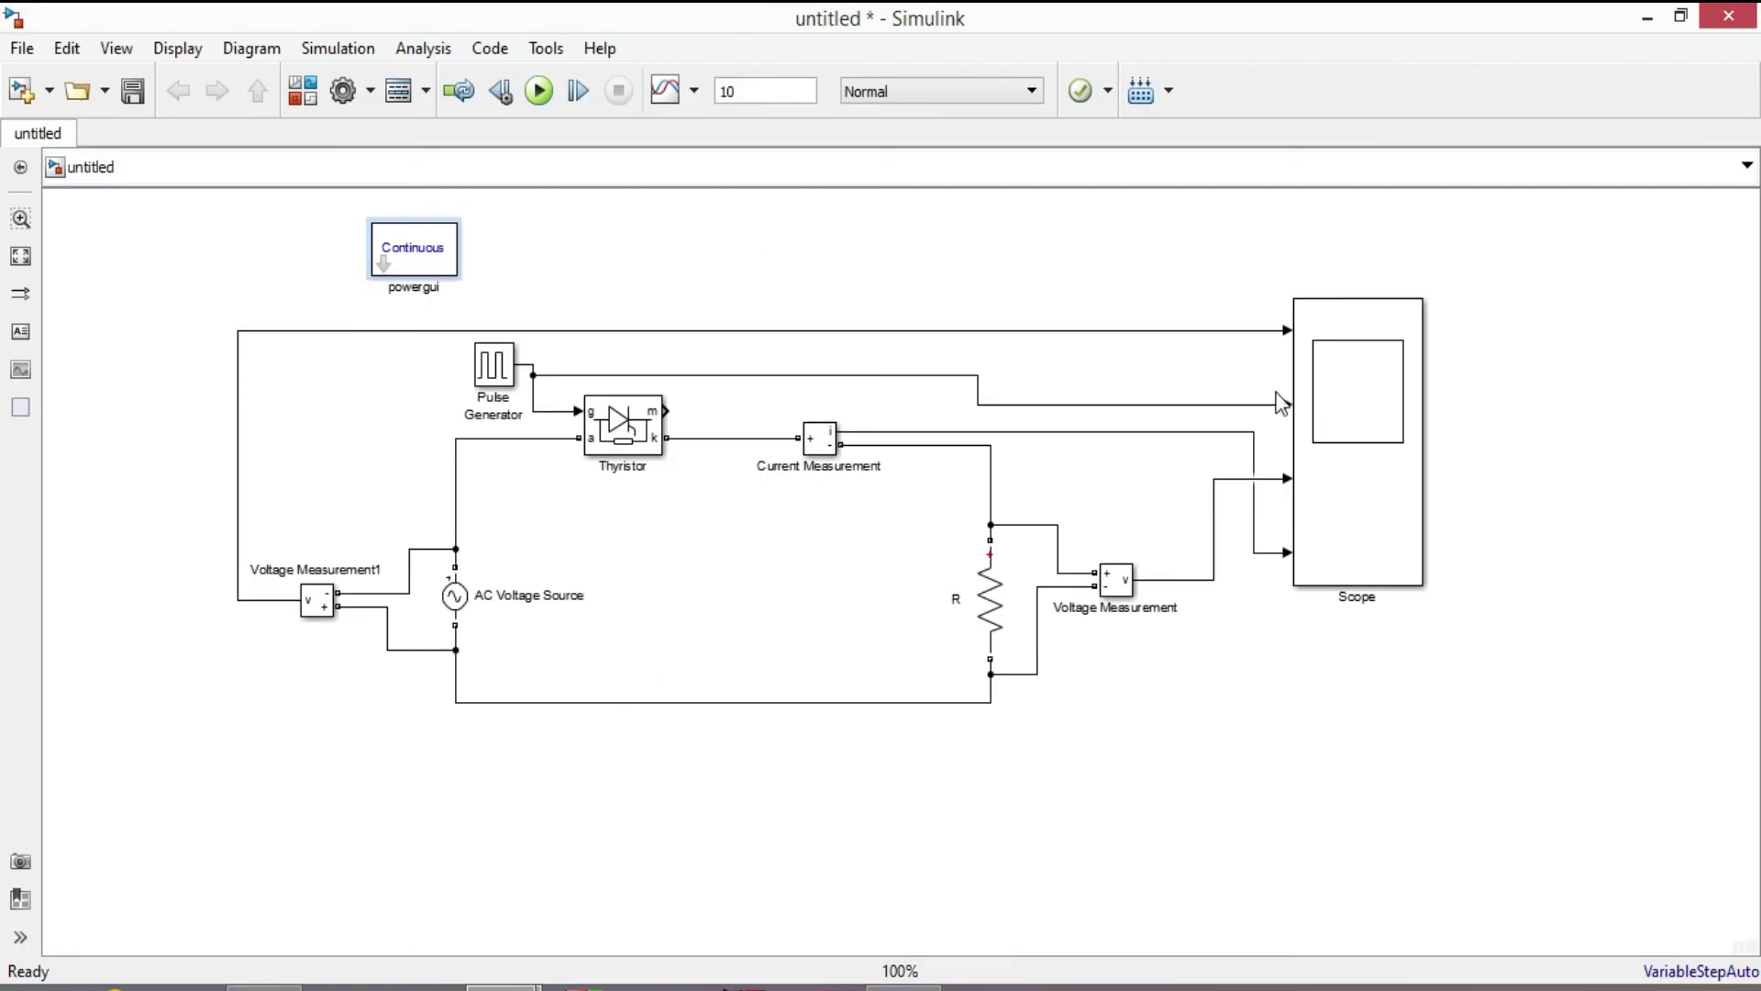
# Step: Set the stop time to 0.06 s, run the simulation and open the Scope window
pyautogui.doubleClick(768, 91)
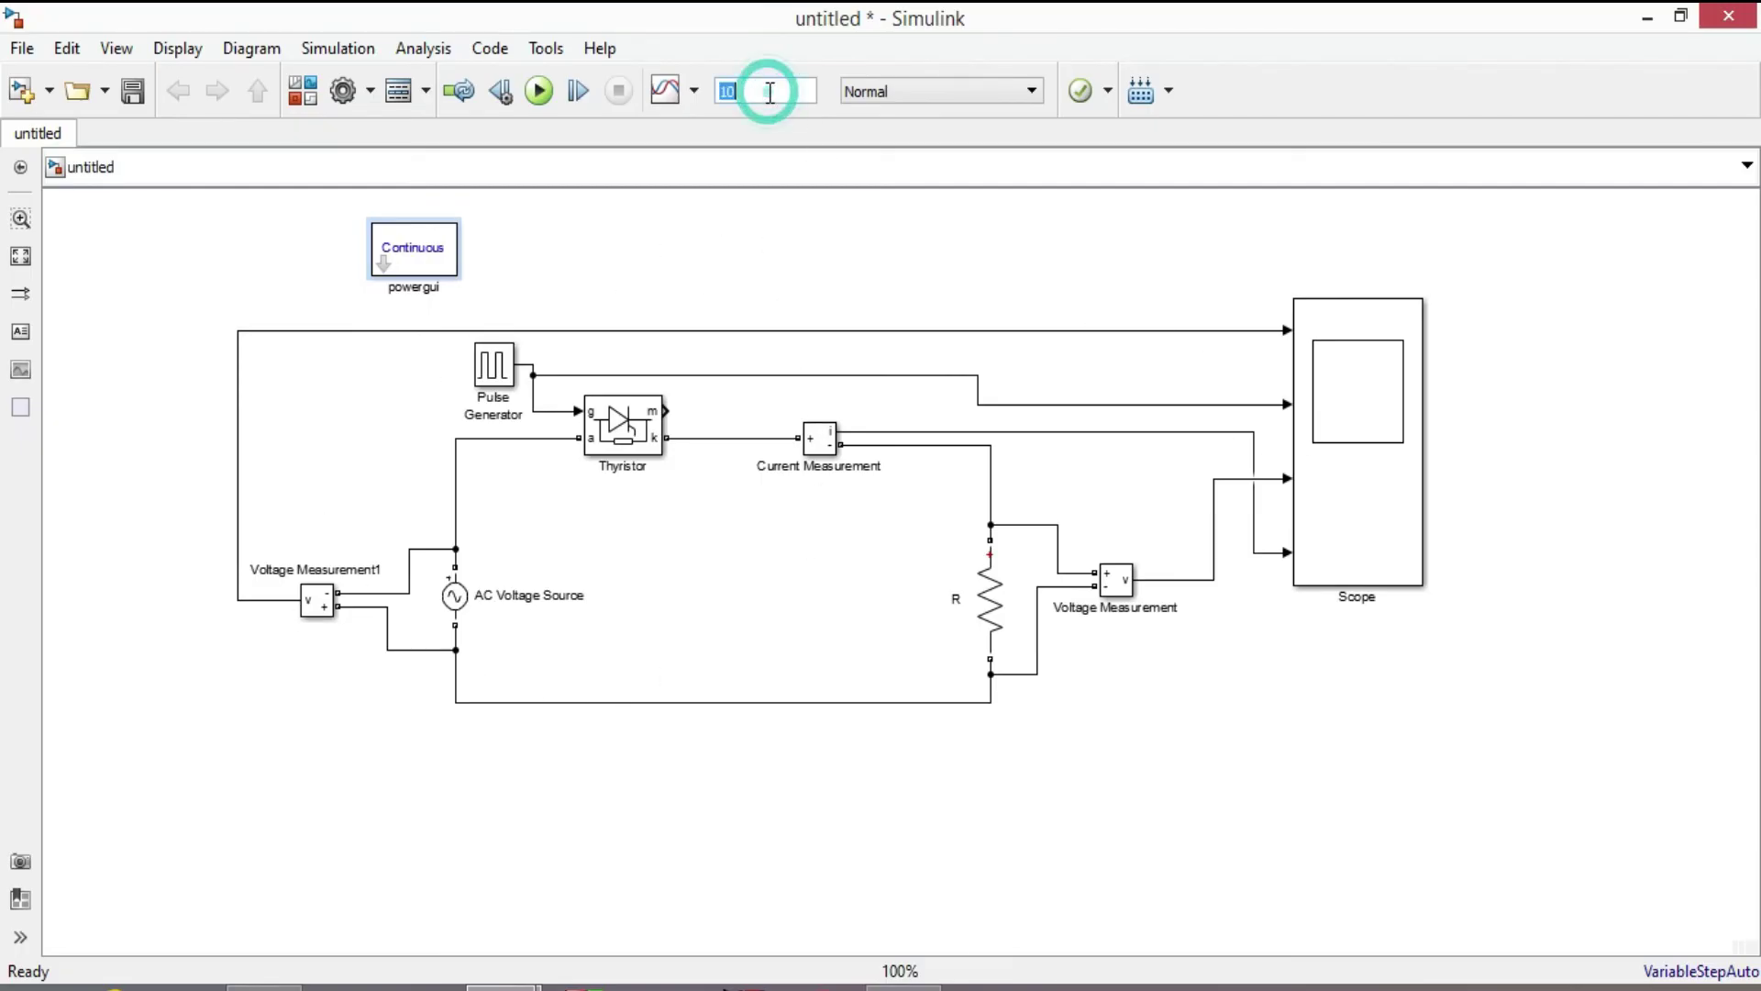
pyautogui.write('0.06')
pyautogui.click(539, 91)
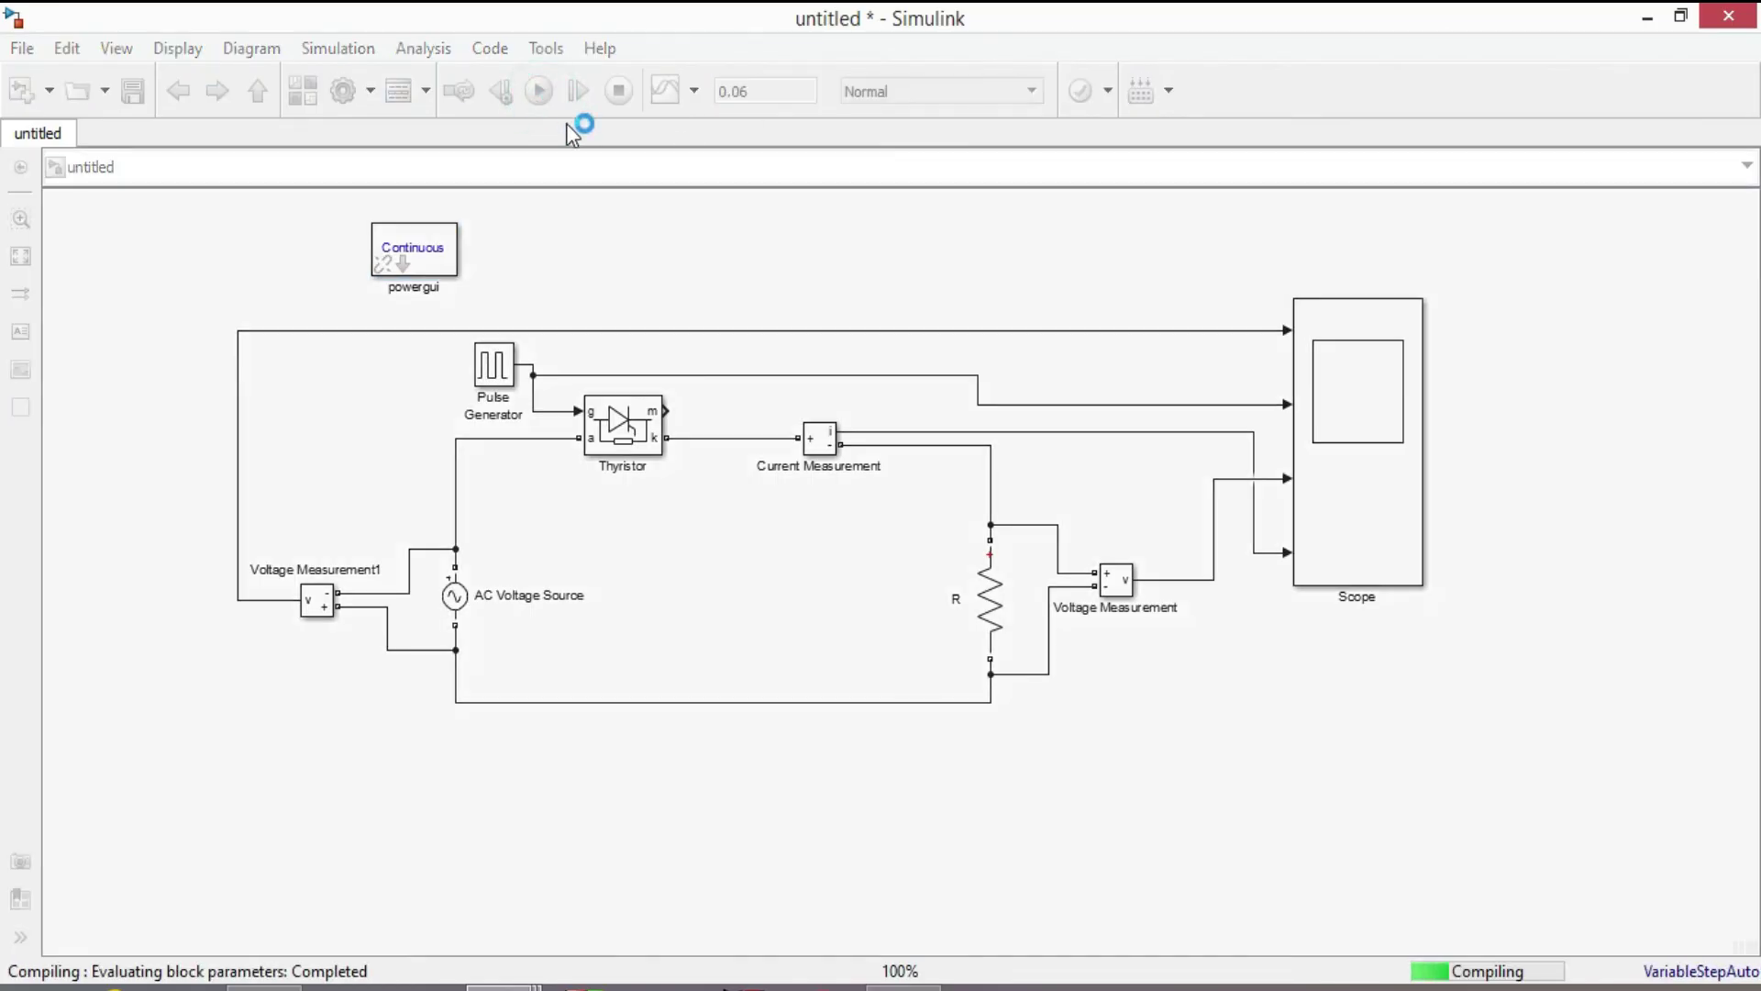
pyautogui.doubleClick(1341, 424)
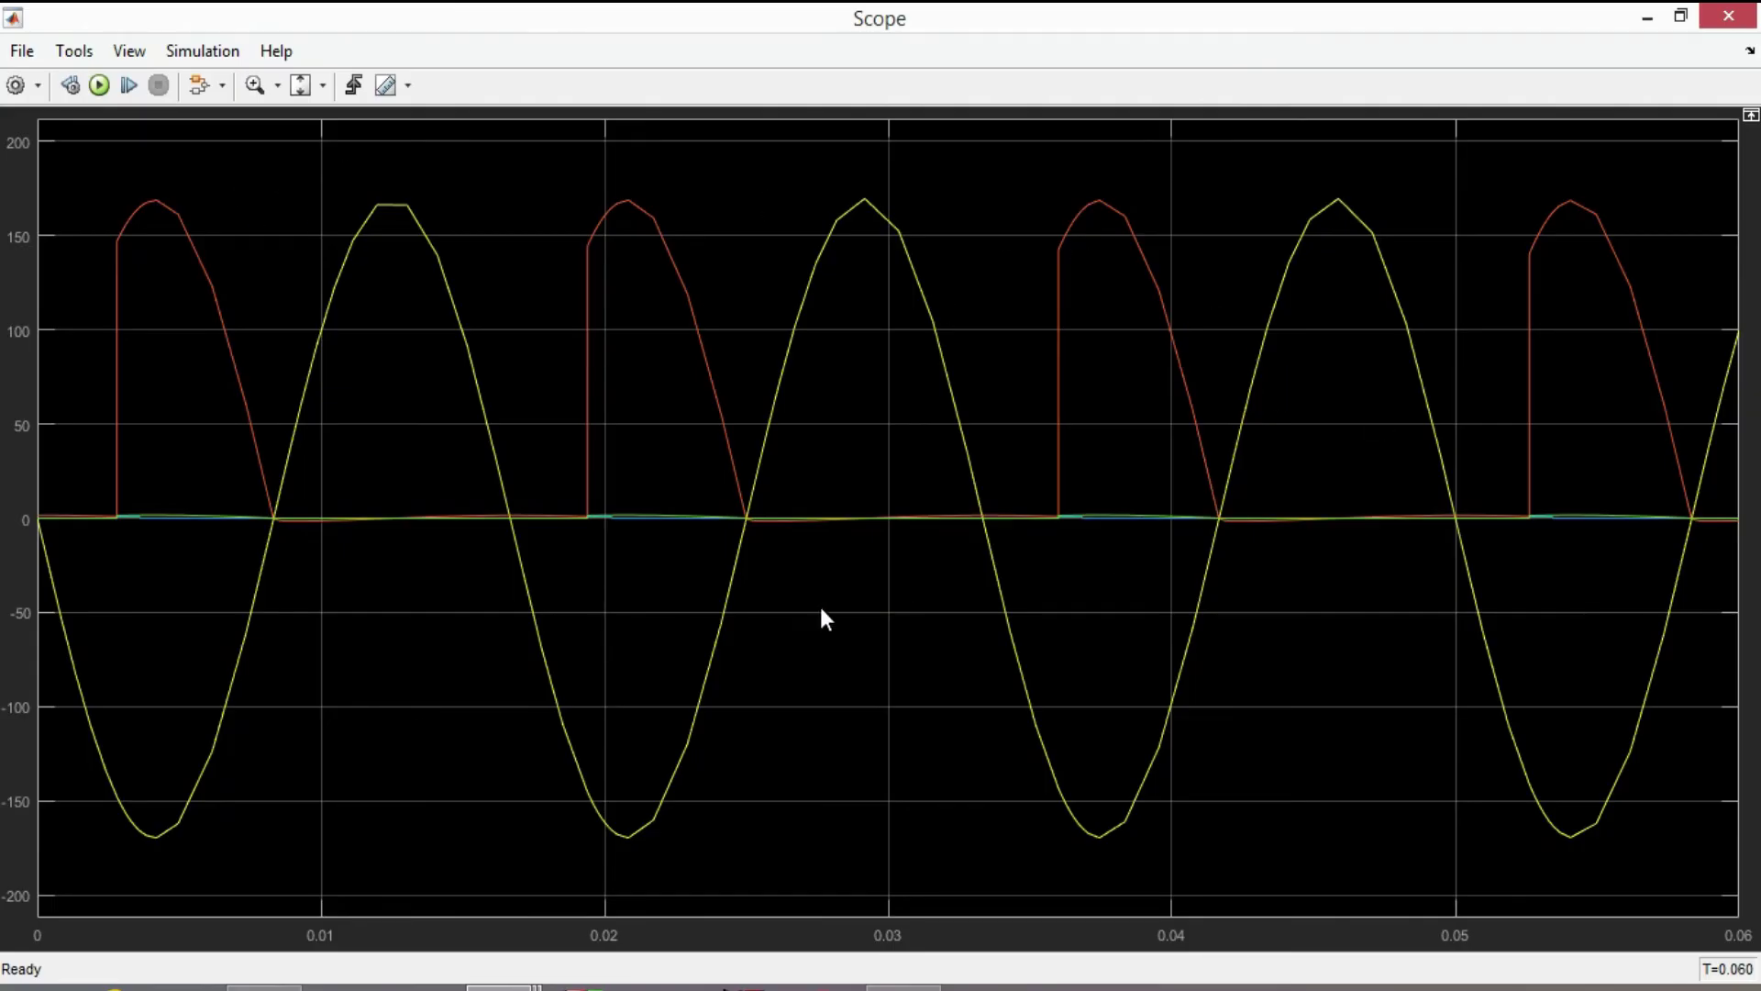
# Step: Switch the Scope to a 4x1 stacked layout and apply 'Autoscale X and Y' to every plot
pyautogui.click(35, 89)
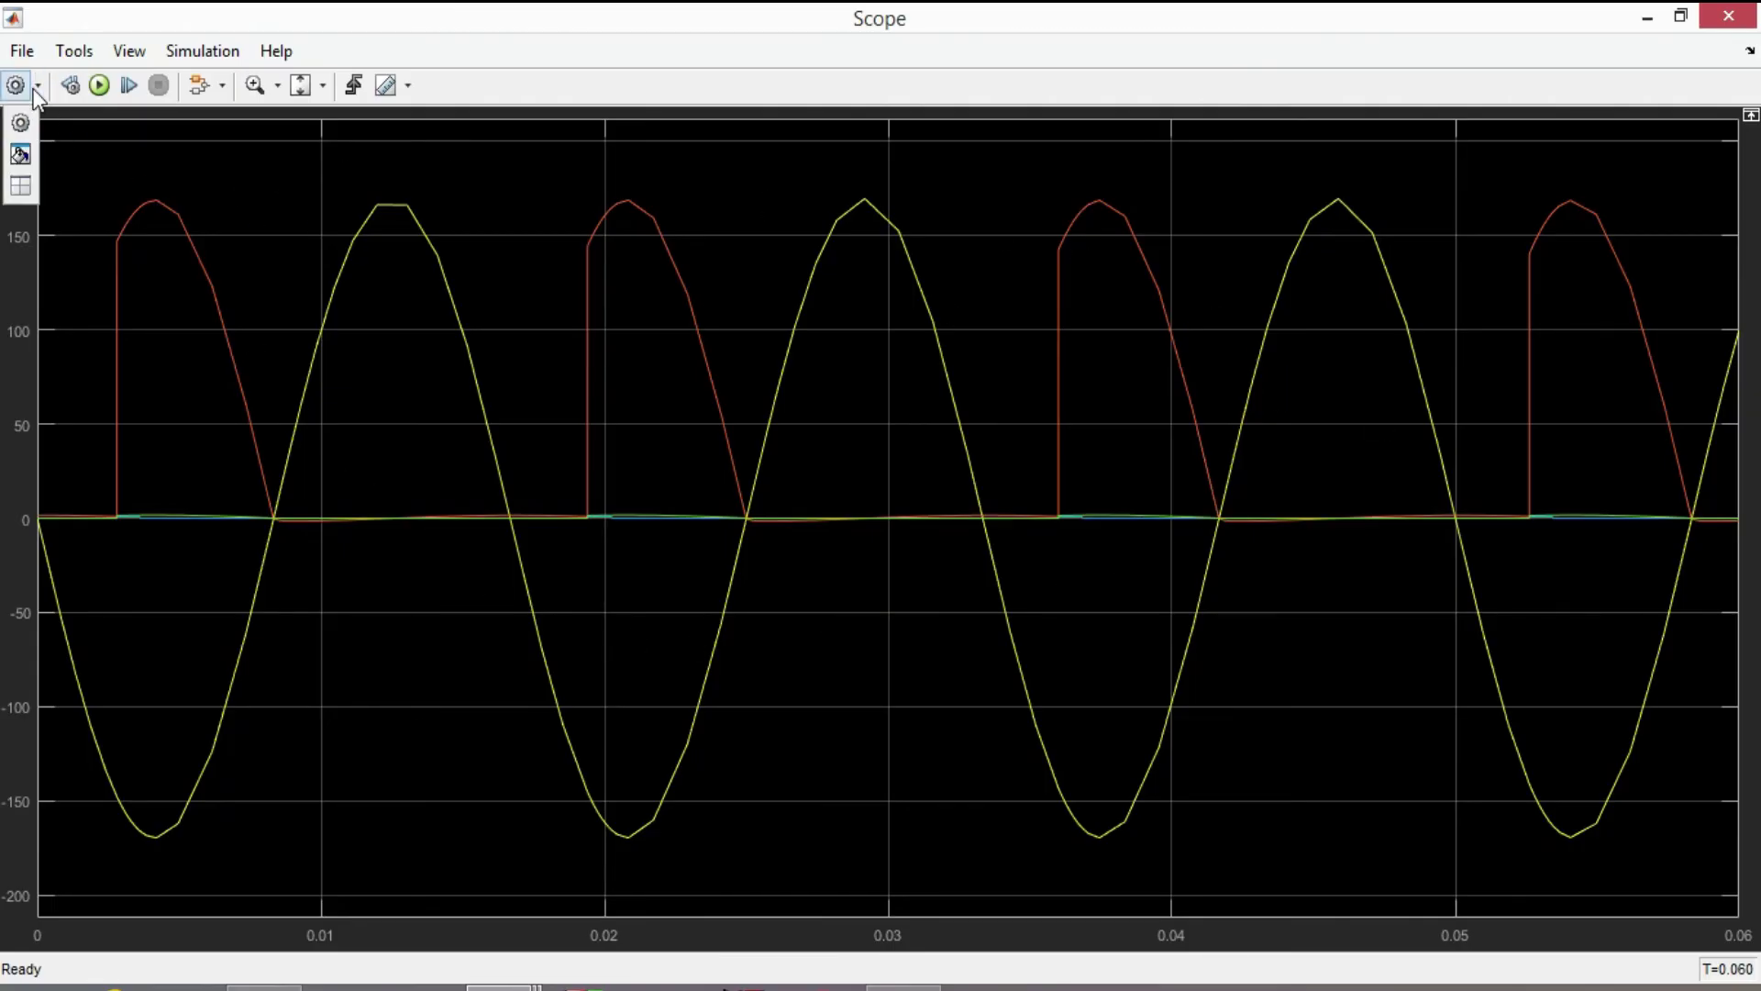
pyautogui.click(25, 184)
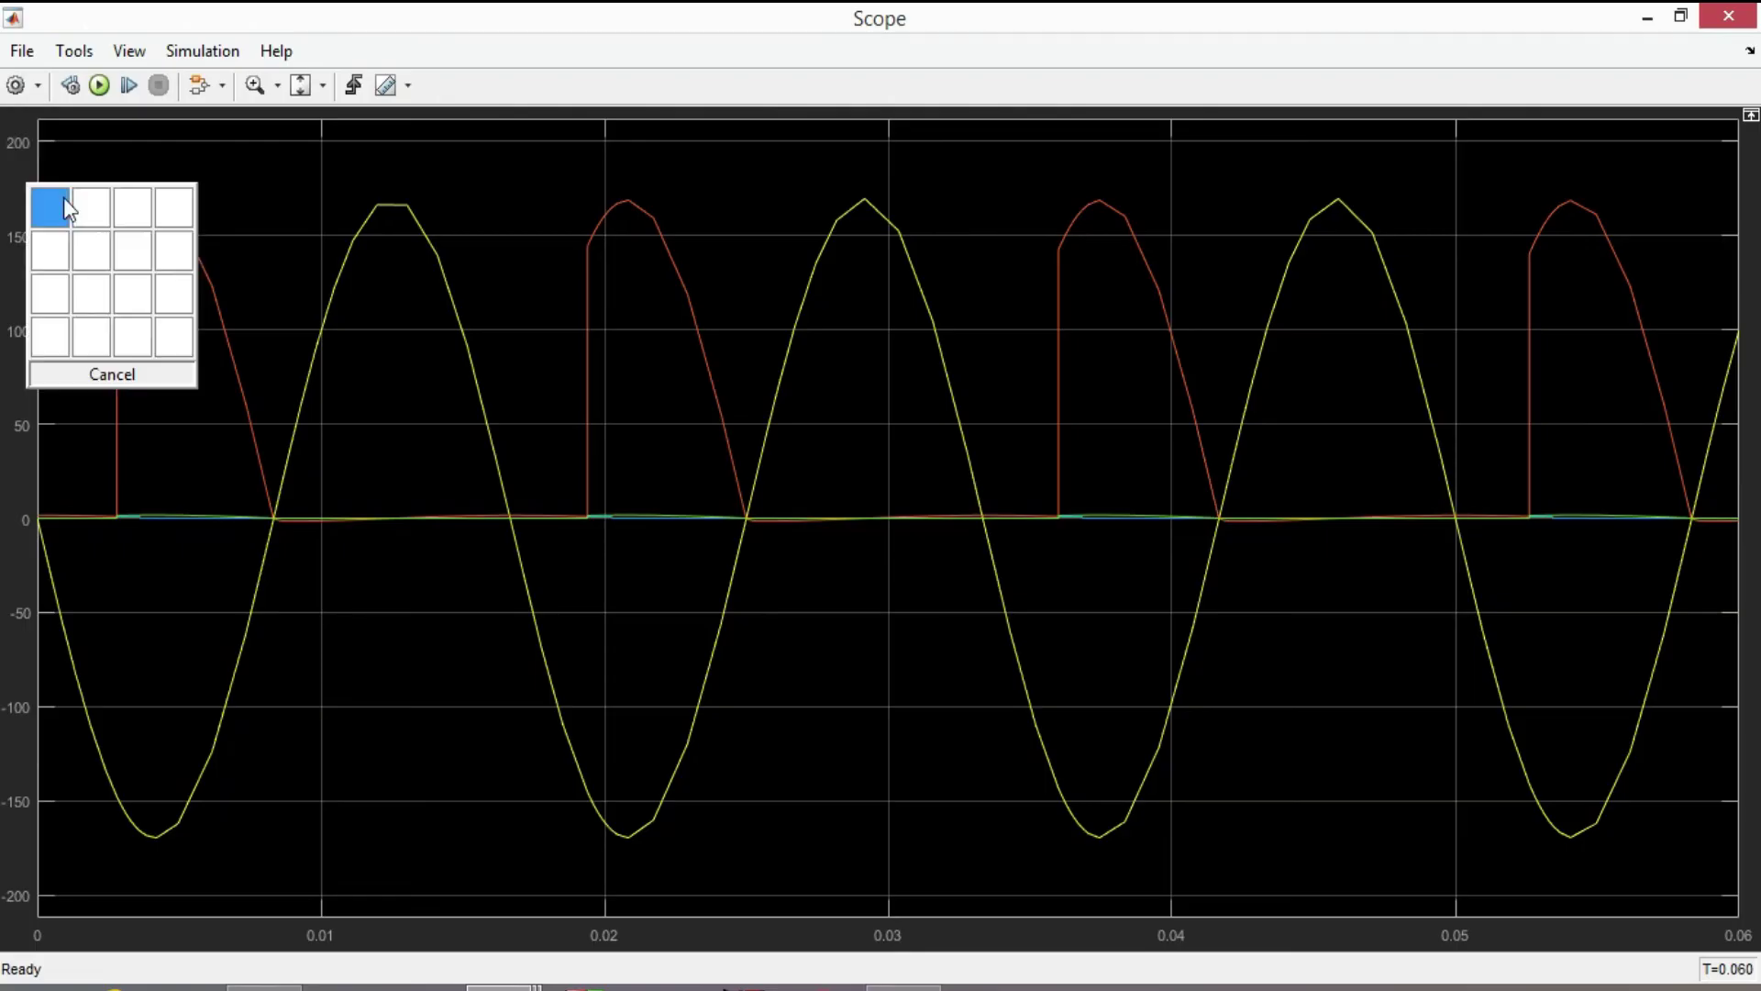
pyautogui.click(48, 352)
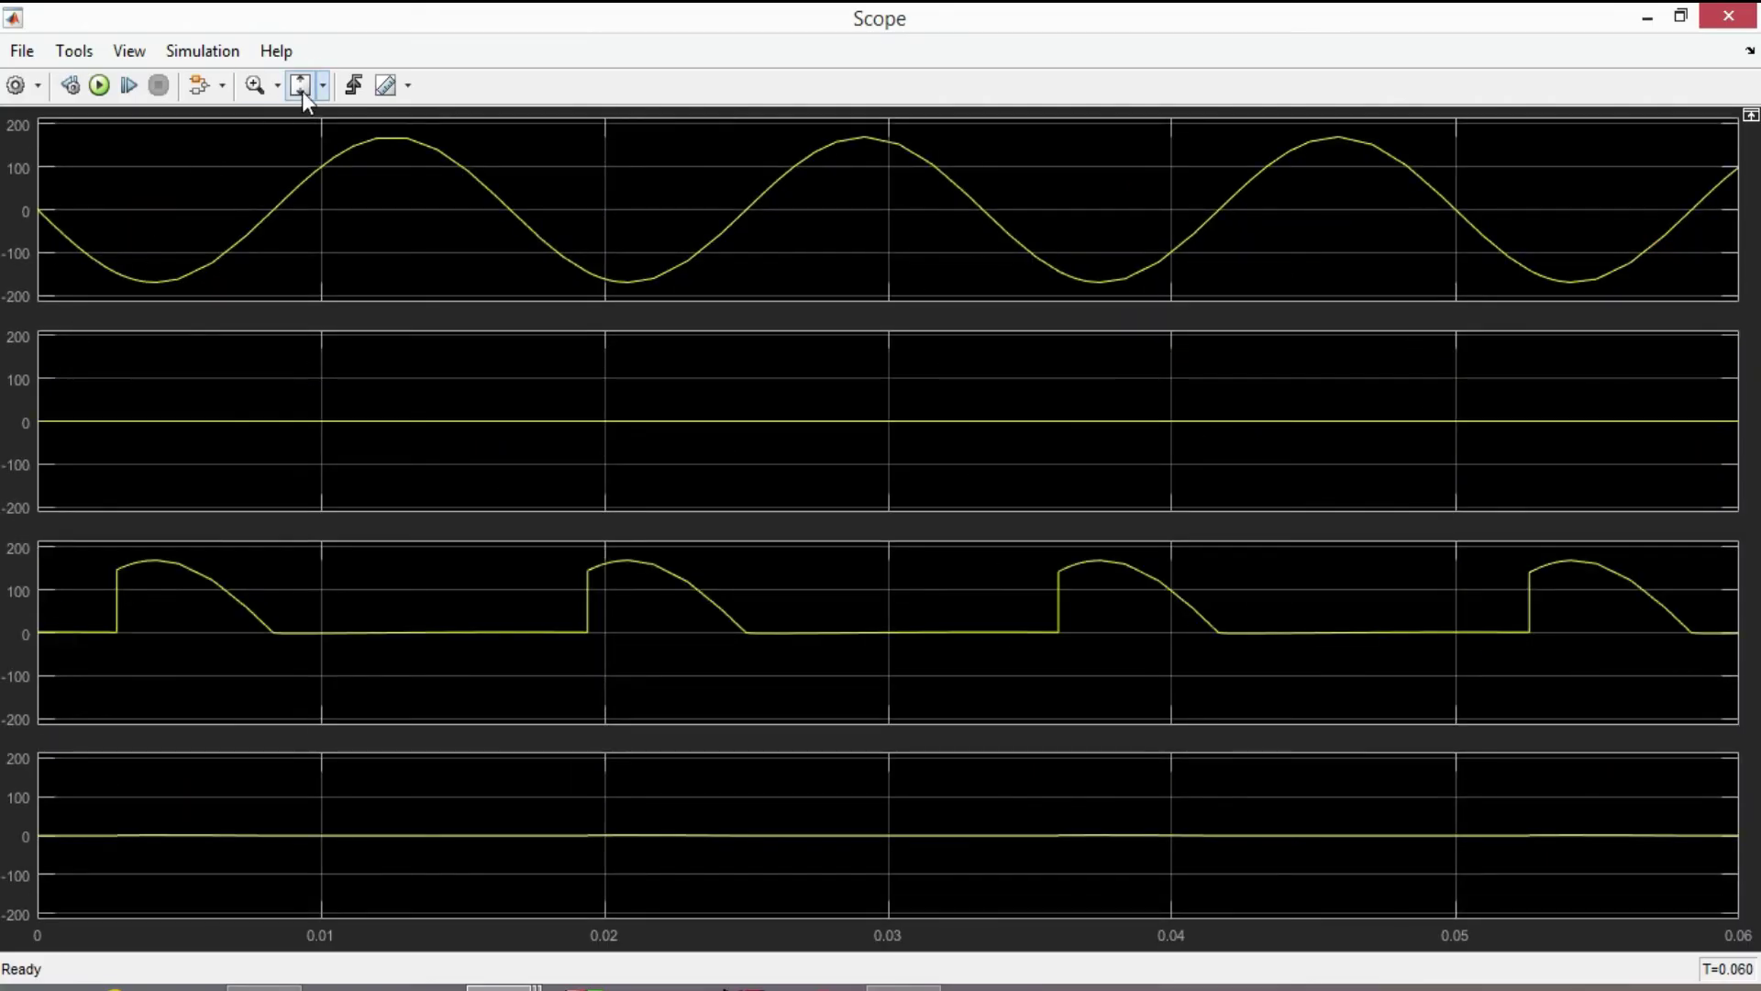
pyautogui.click(321, 87)
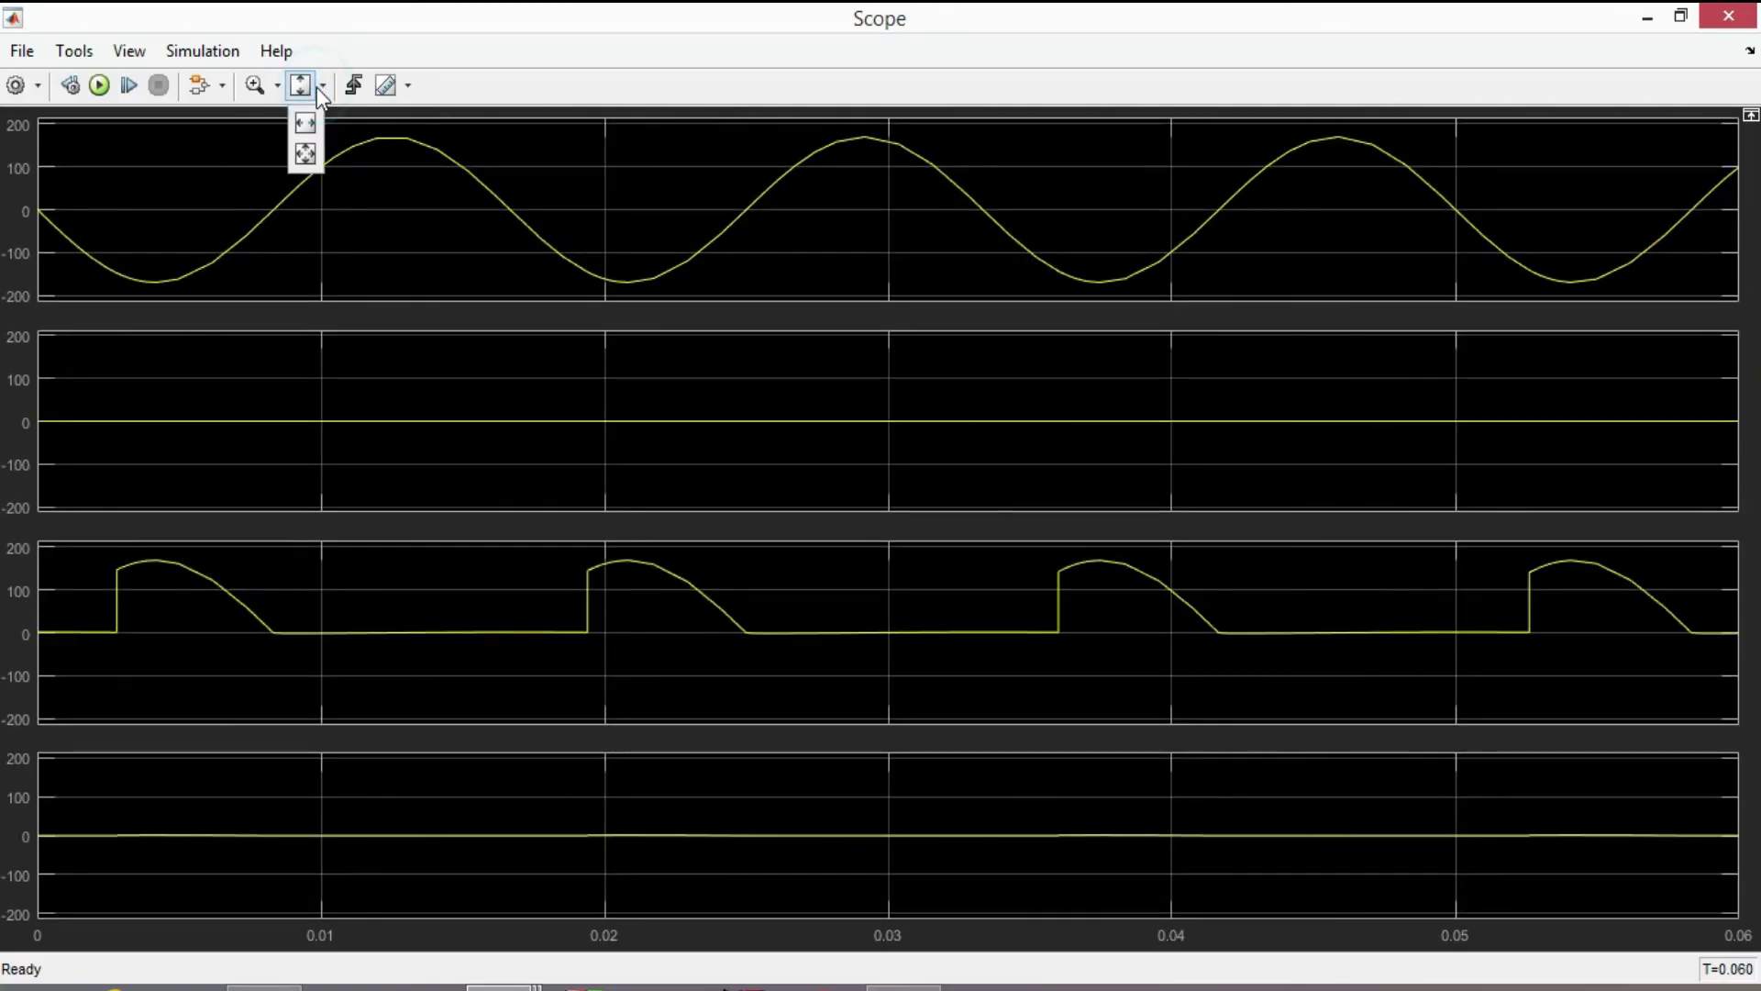
pyautogui.click(304, 154)
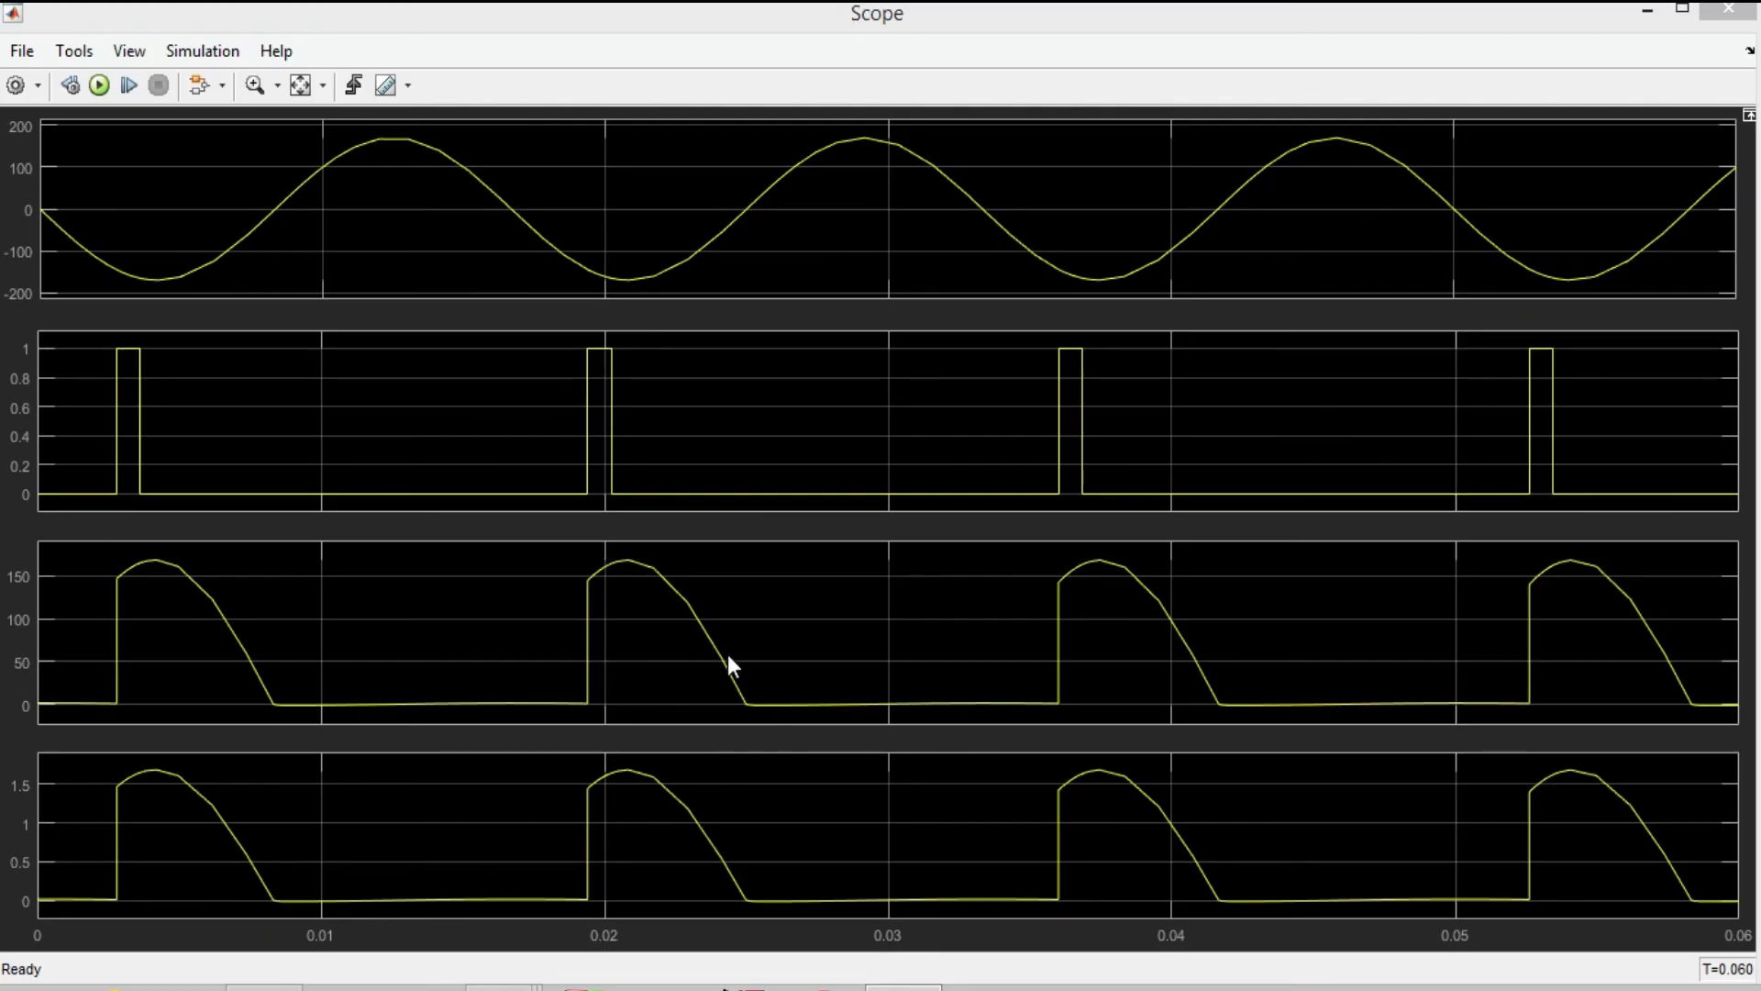
# Step: In Scope Style, make figure and axes backgrounds white and axes lines black, then apply
pyautogui.rightClick(817, 223)
pyautogui.click(864, 295)
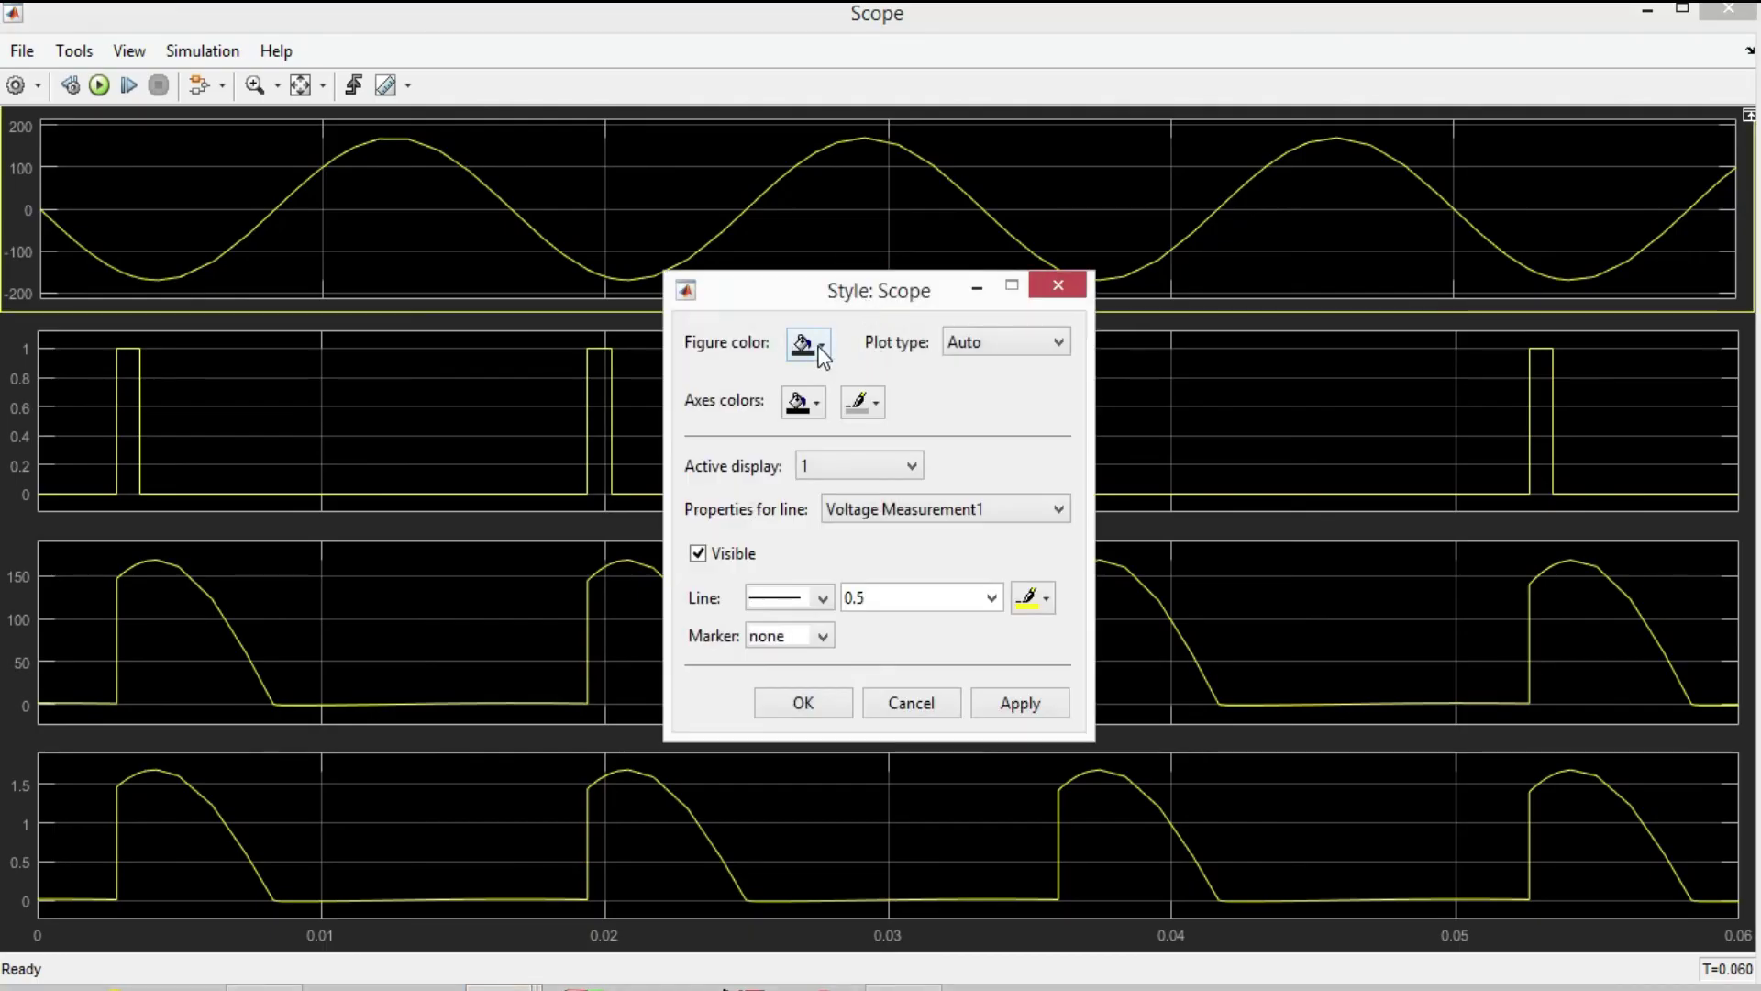
pyautogui.click(819, 346)
pyautogui.click(831, 386)
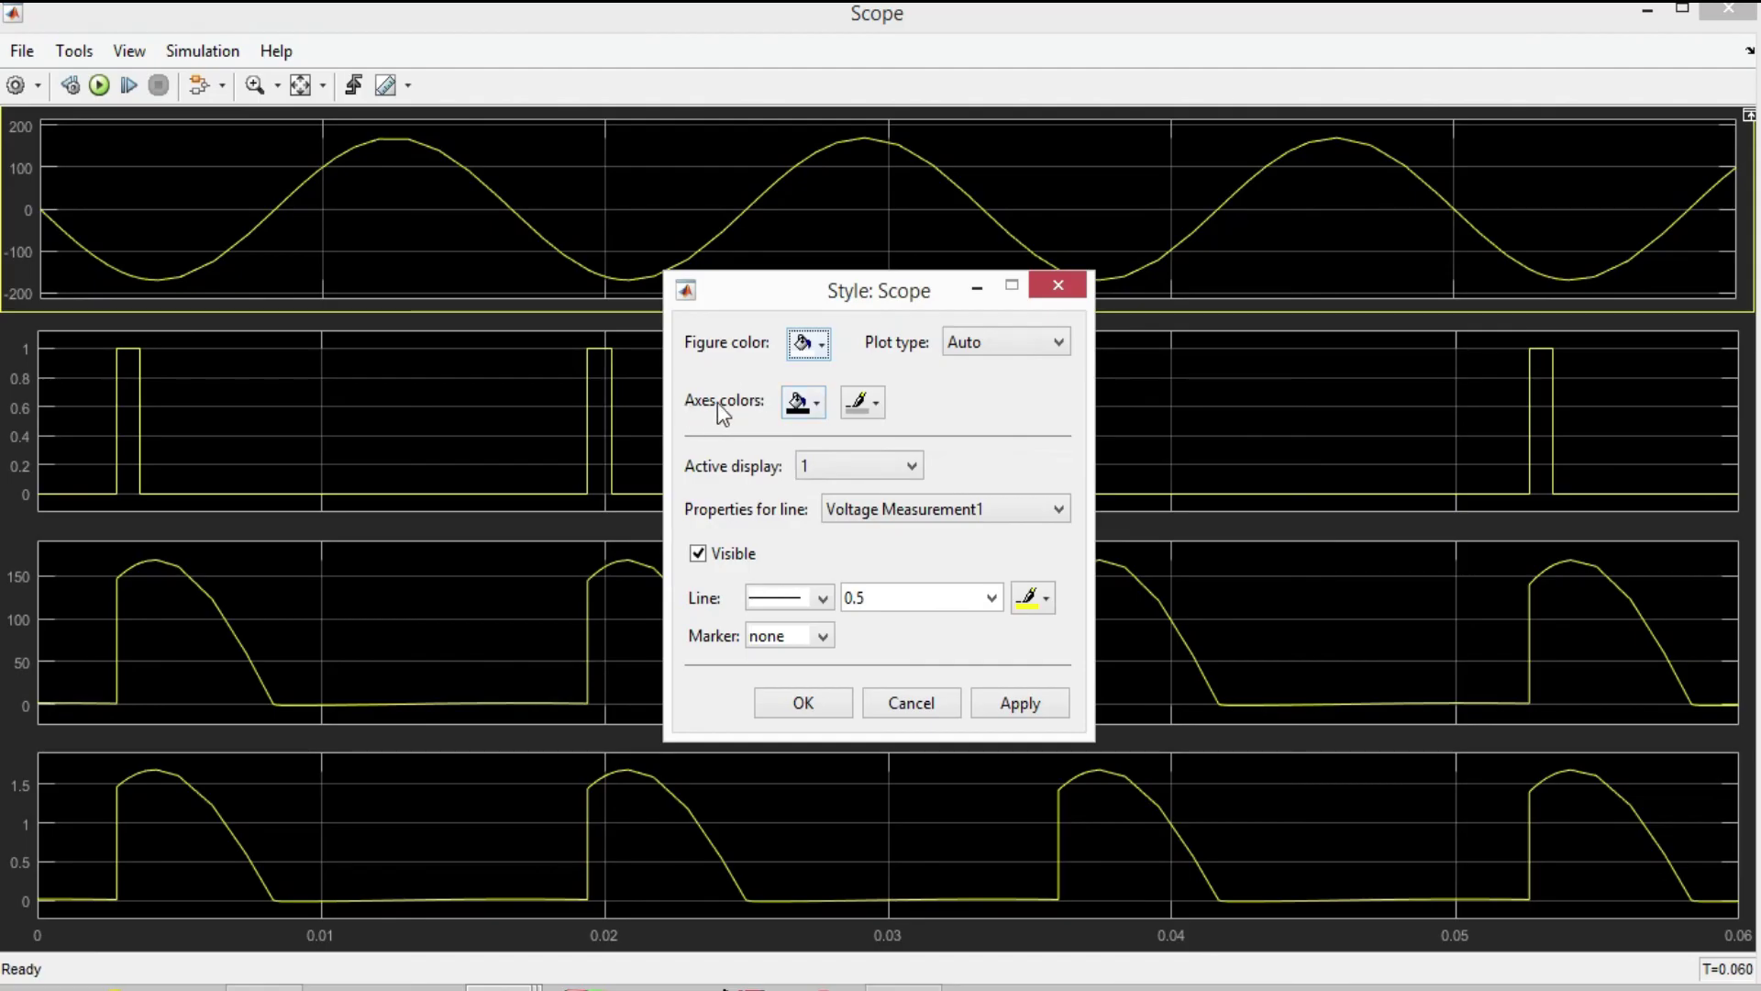
pyautogui.click(816, 407)
pyautogui.click(828, 443)
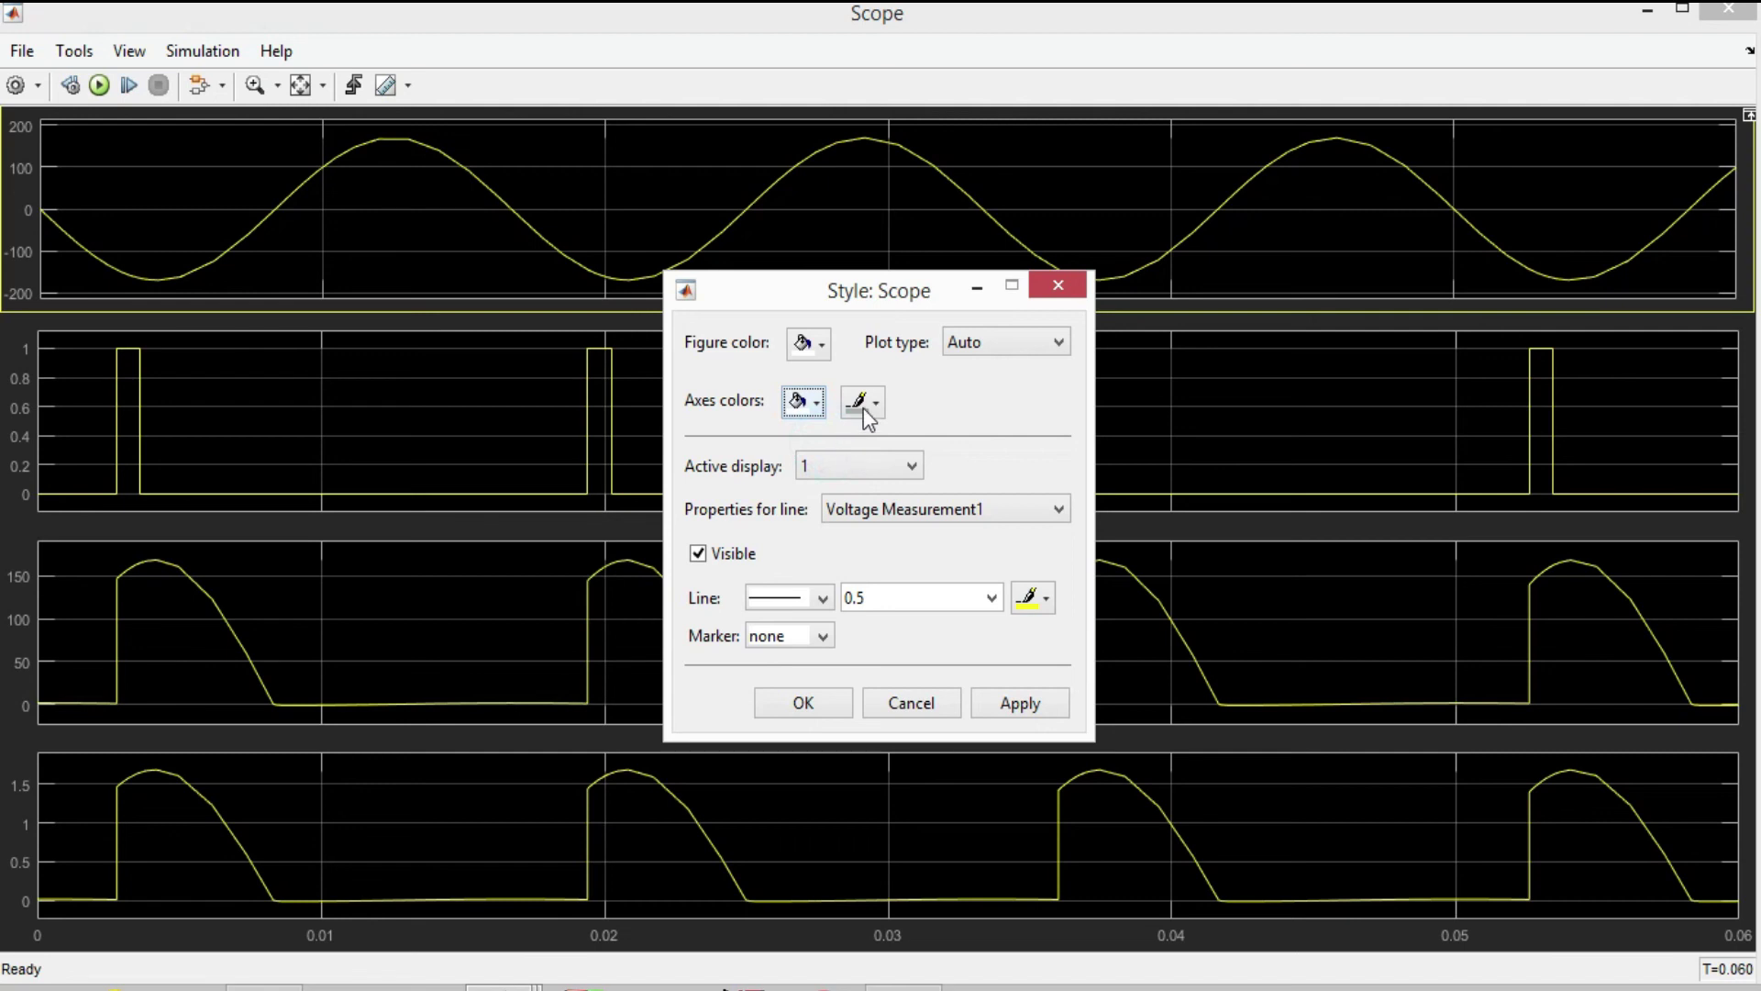
pyautogui.click(871, 400)
pyautogui.click(859, 442)
pyautogui.click(1029, 703)
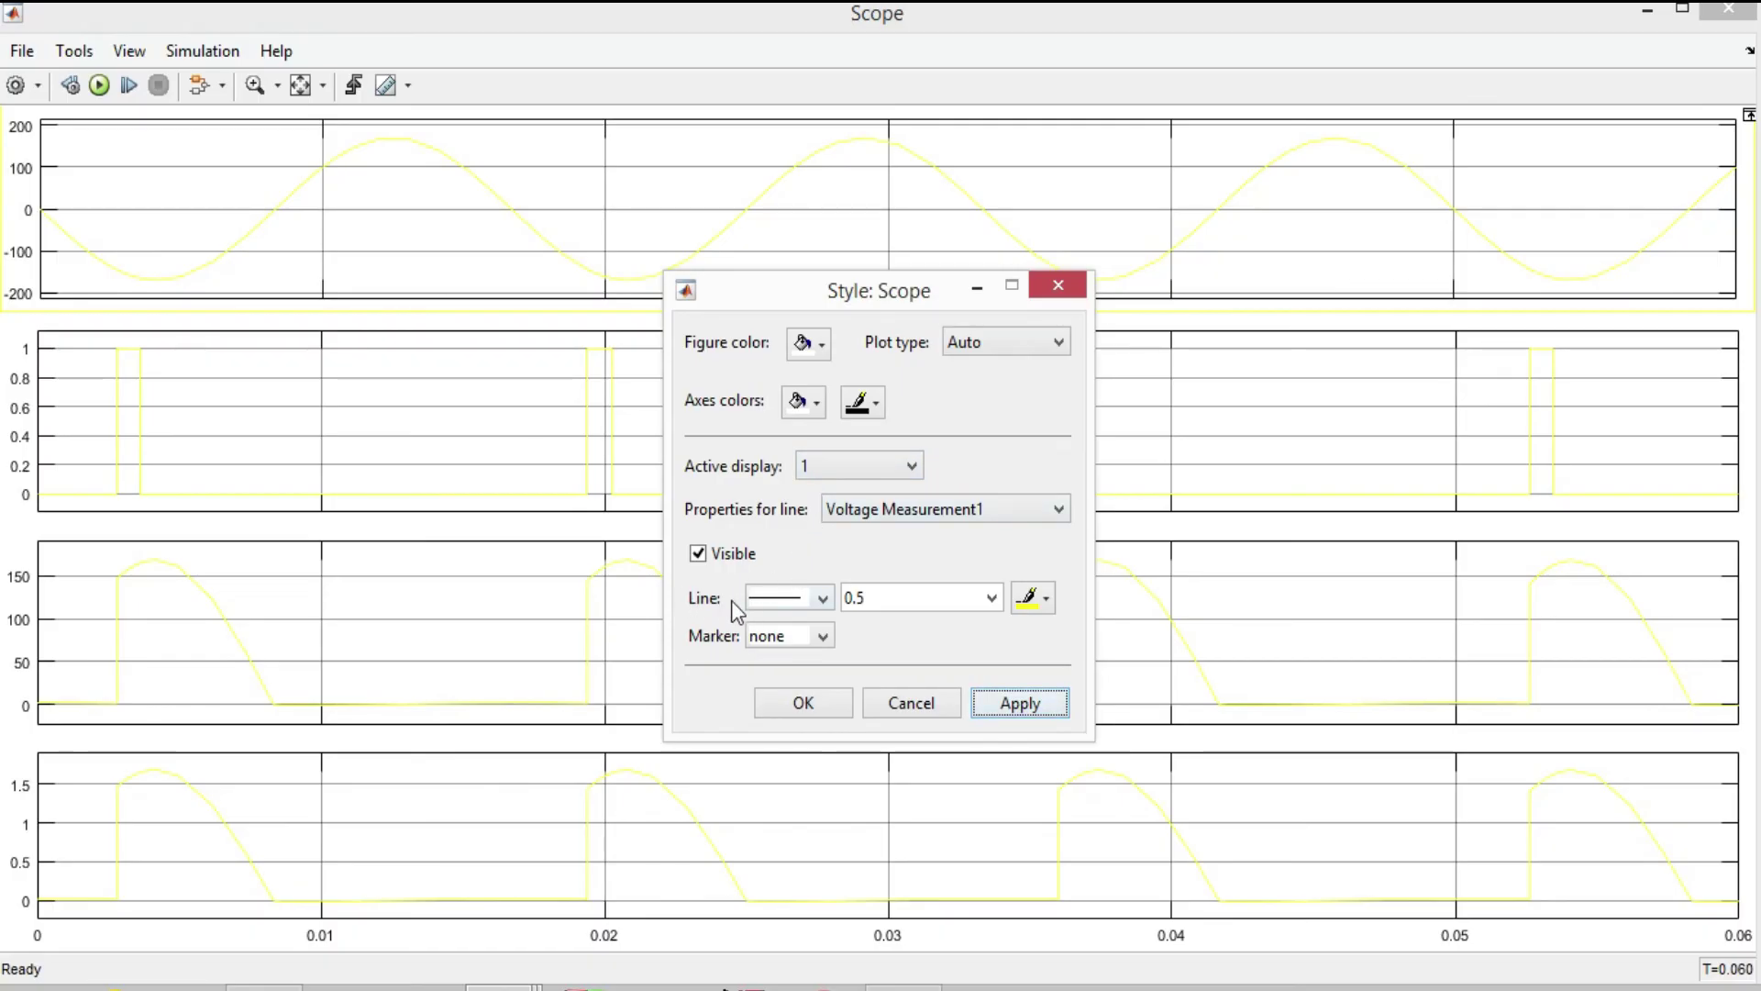
# Step: Style display 1, the sine trace, as a solid green line of width 2.0
pyautogui.click(823, 598)
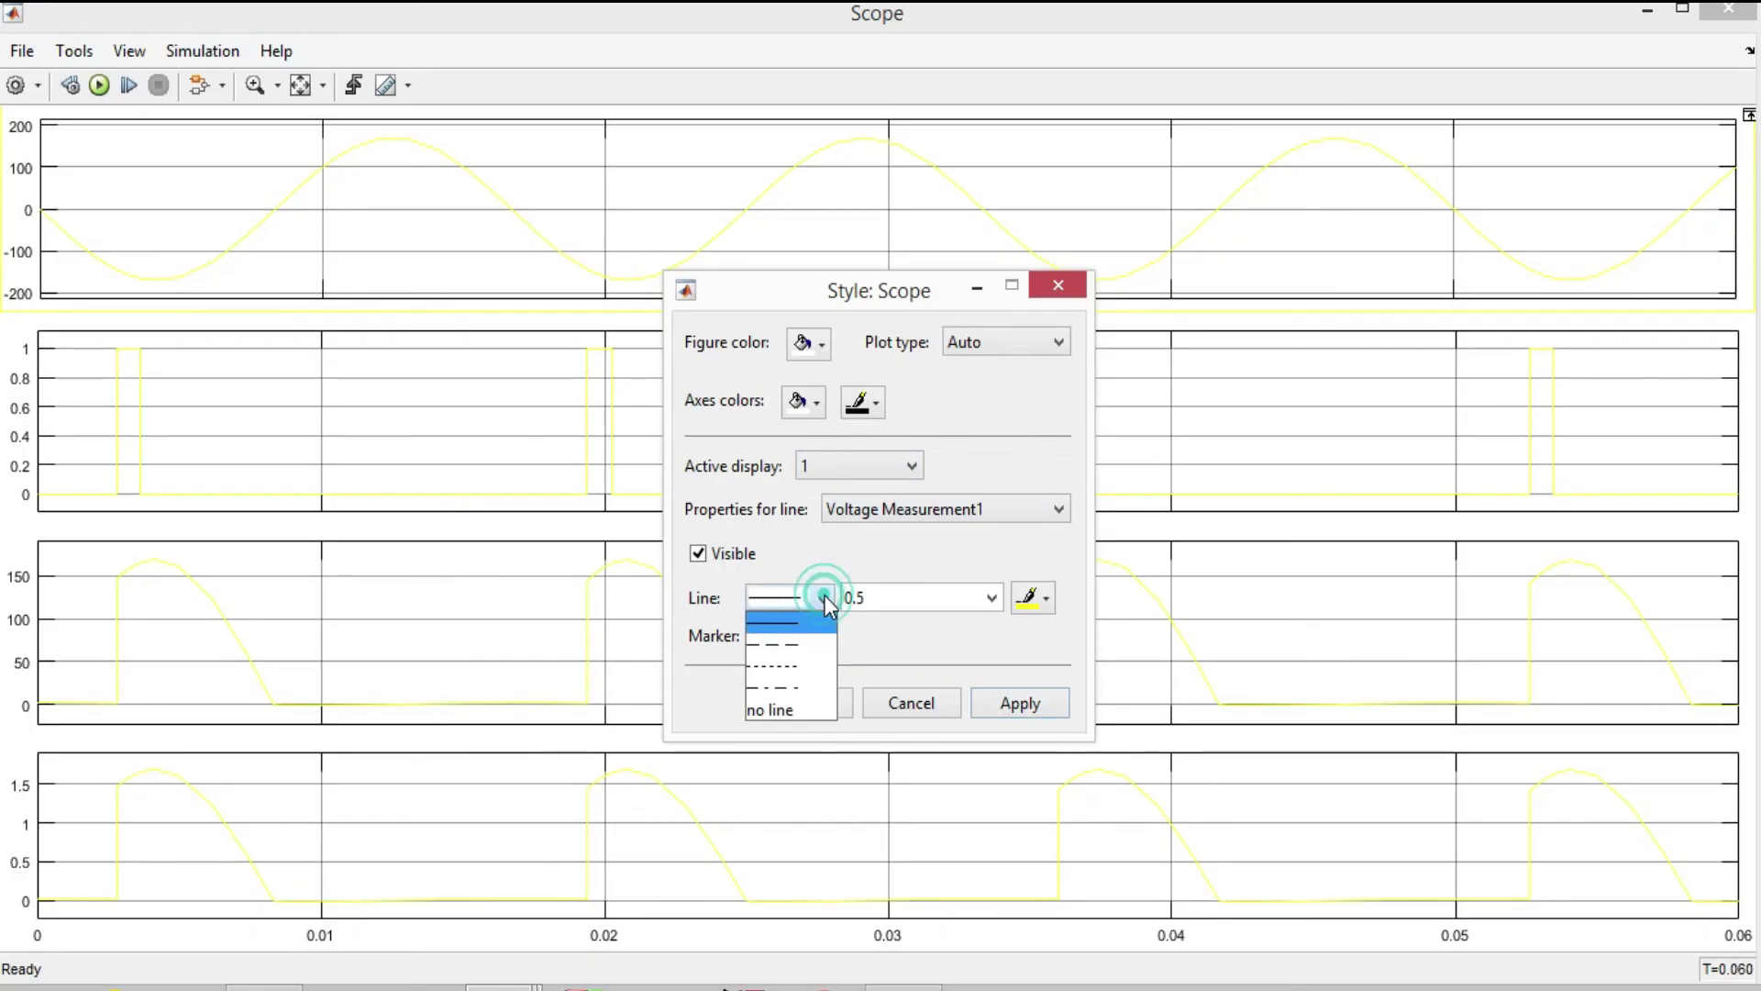
pyautogui.click(824, 596)
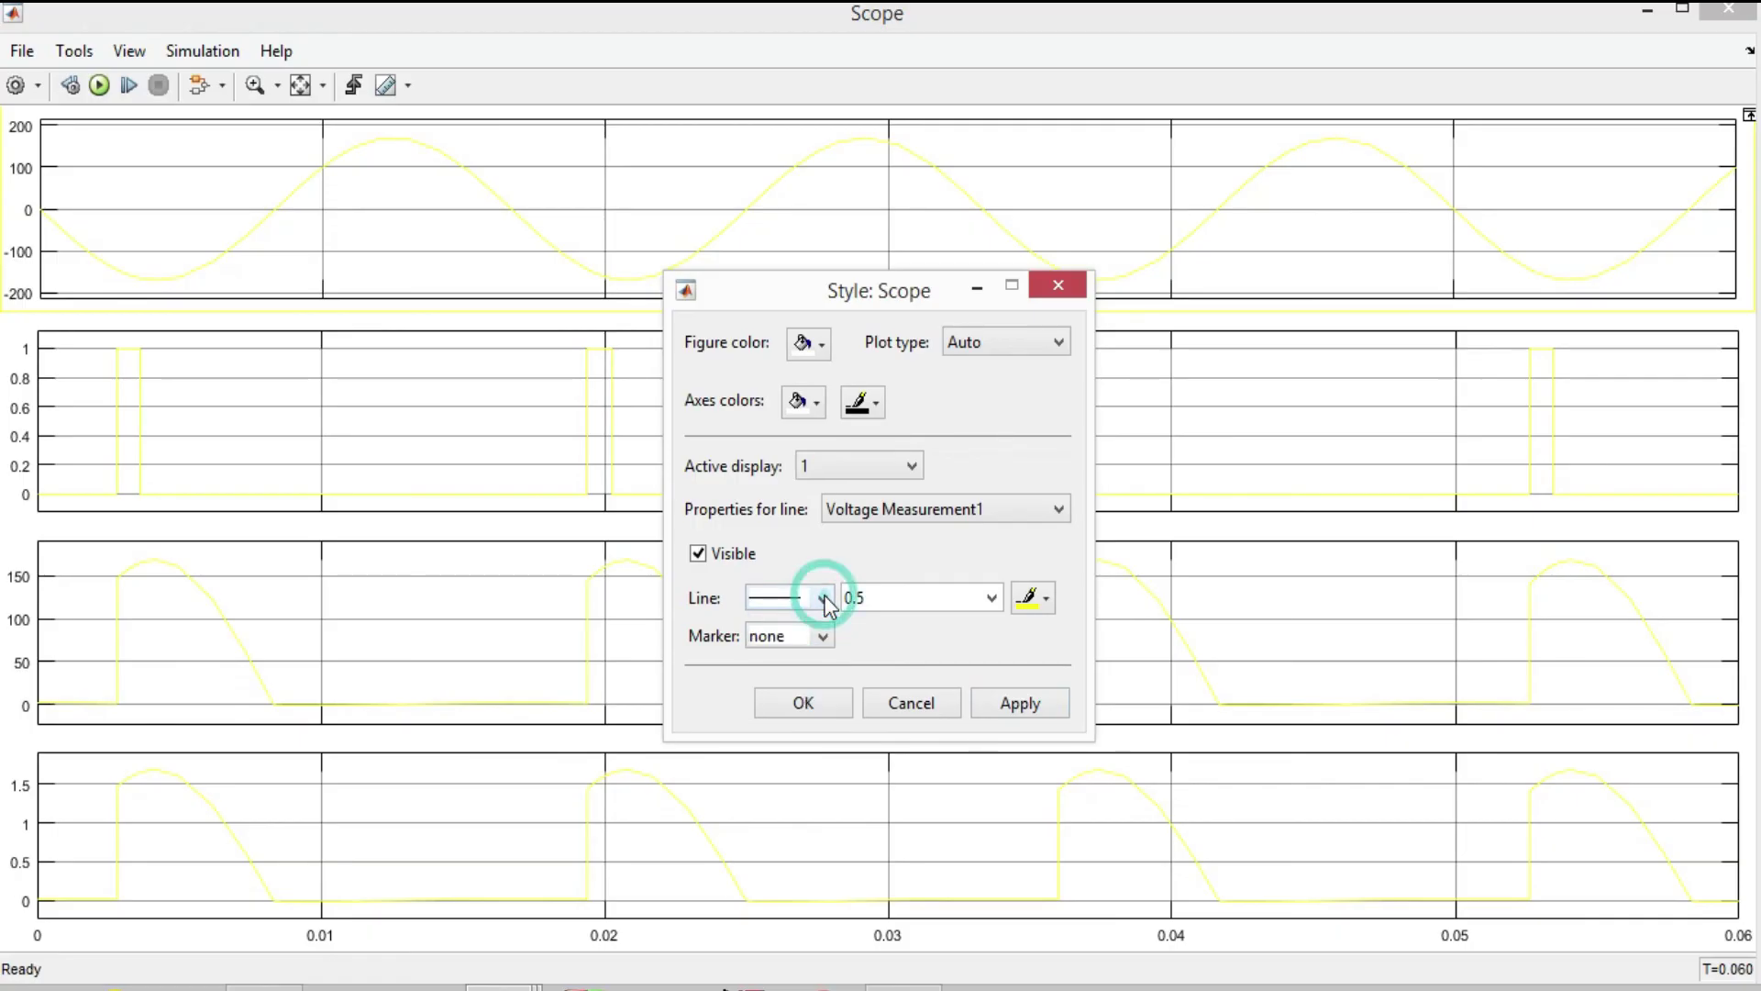
pyautogui.click(991, 598)
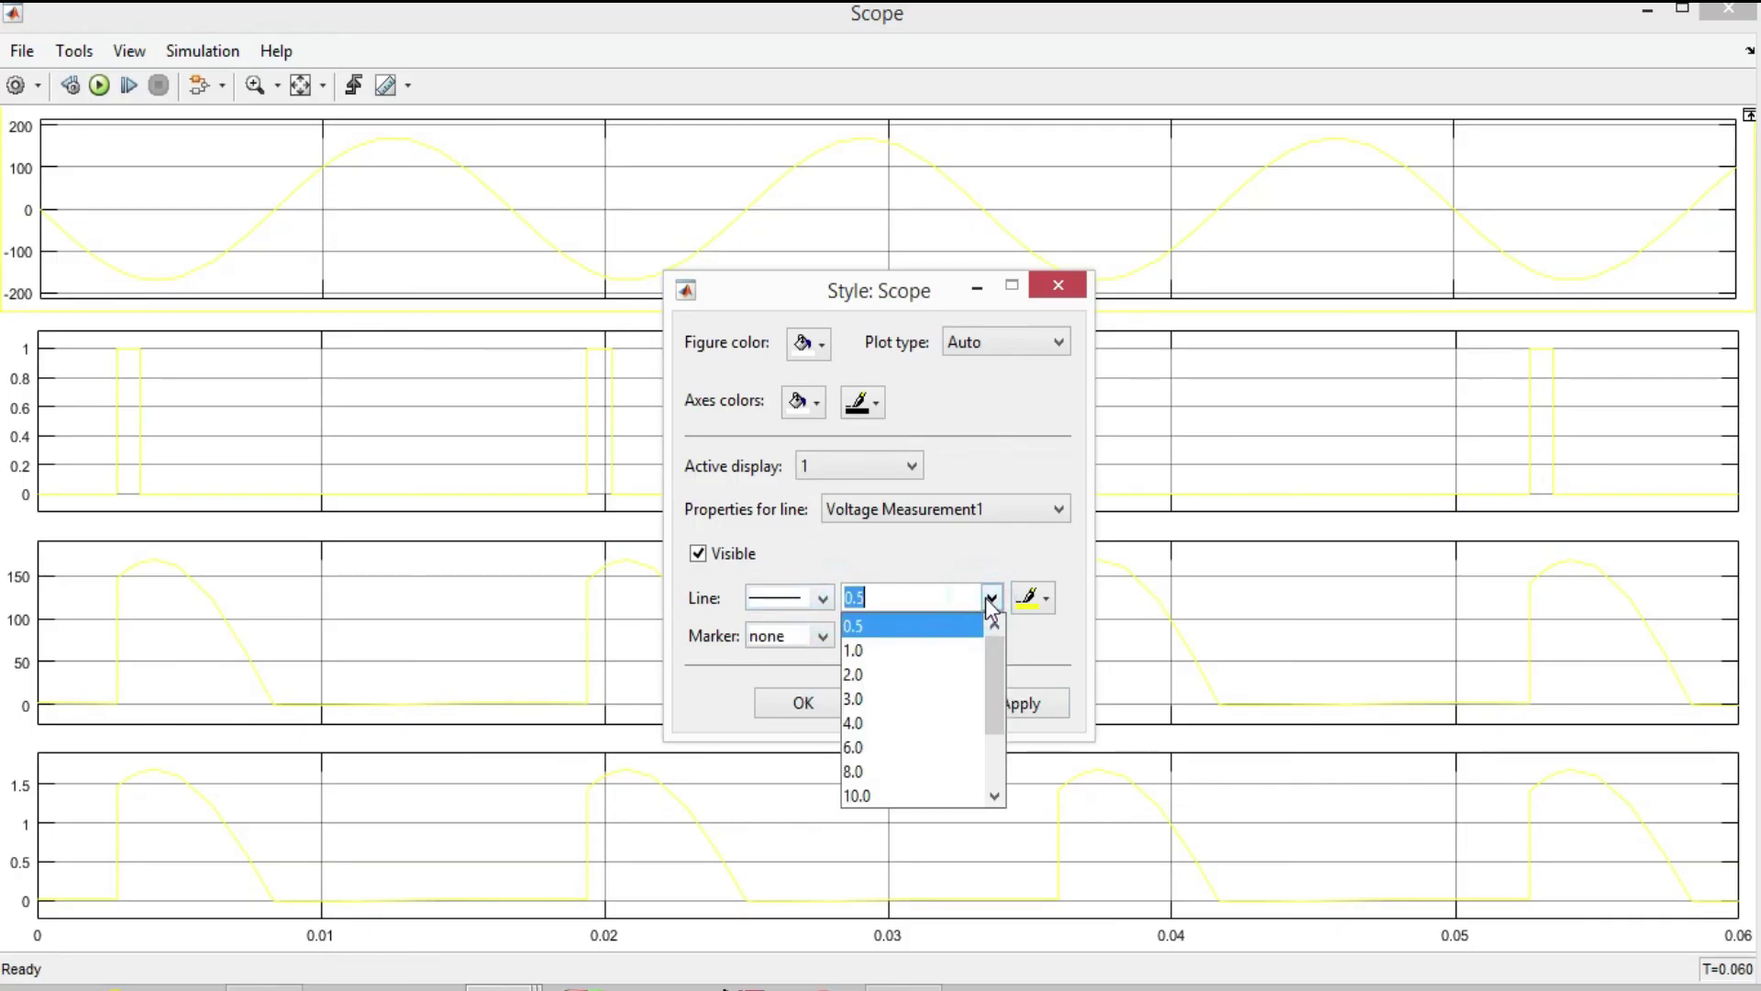
pyautogui.click(868, 673)
pyautogui.click(1034, 601)
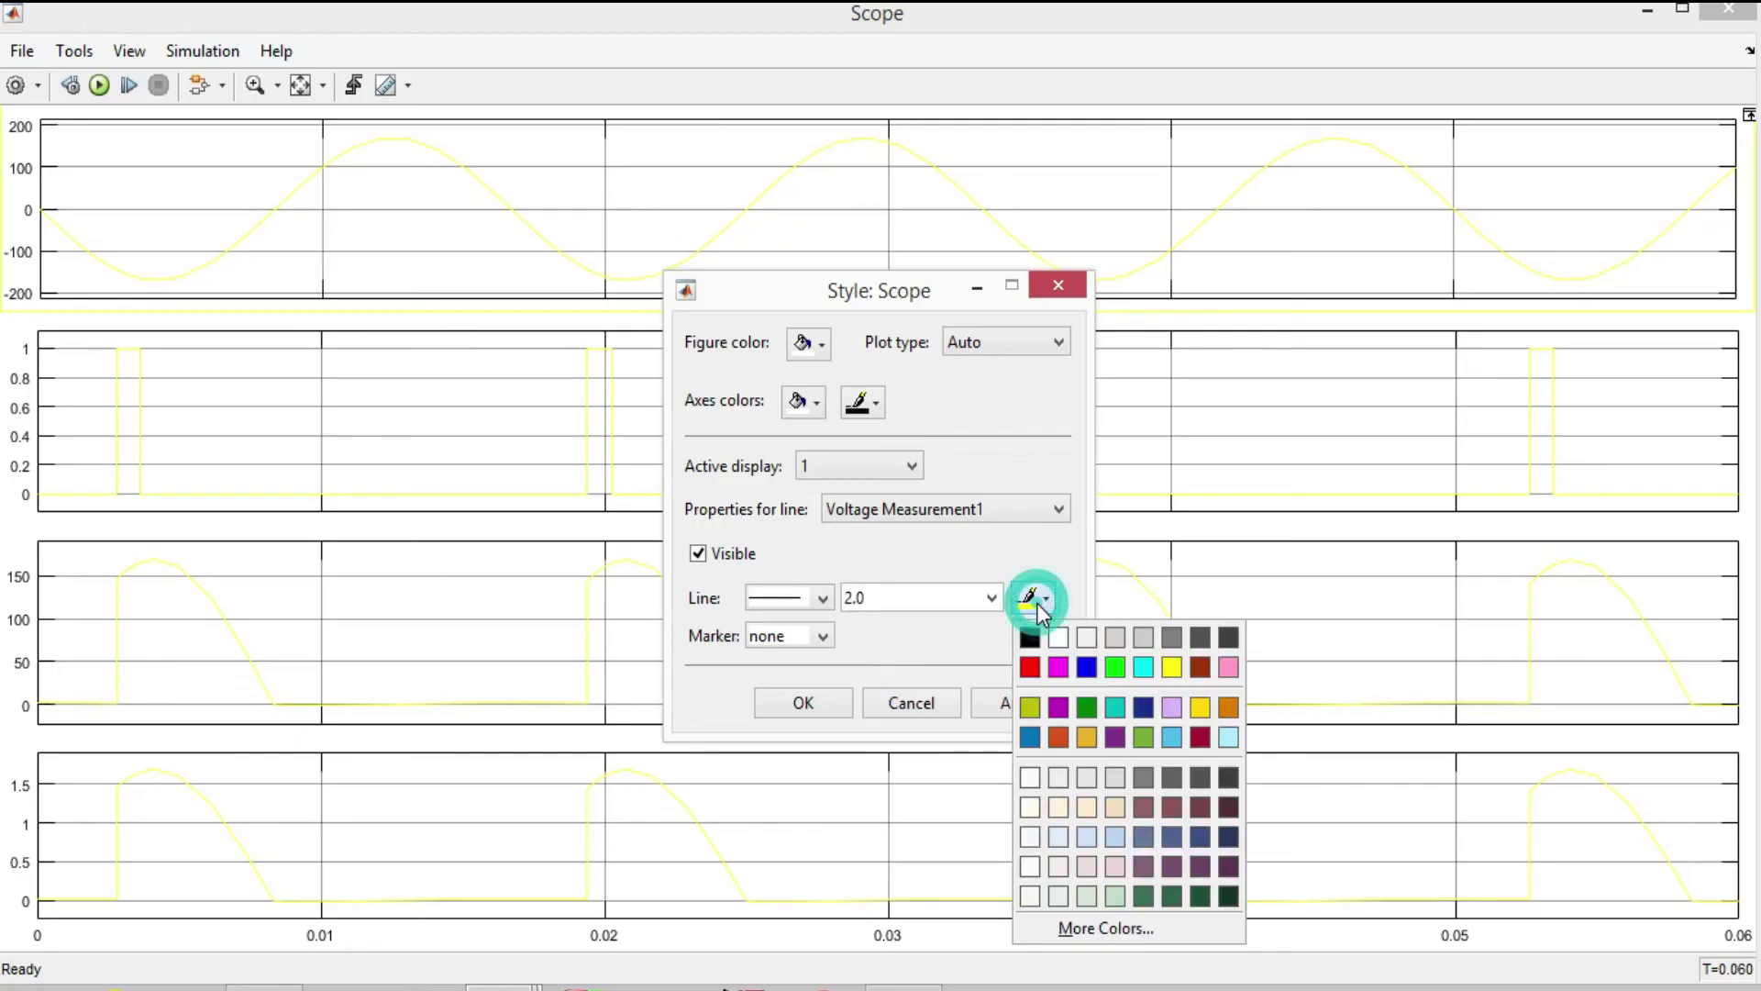
pyautogui.click(1115, 667)
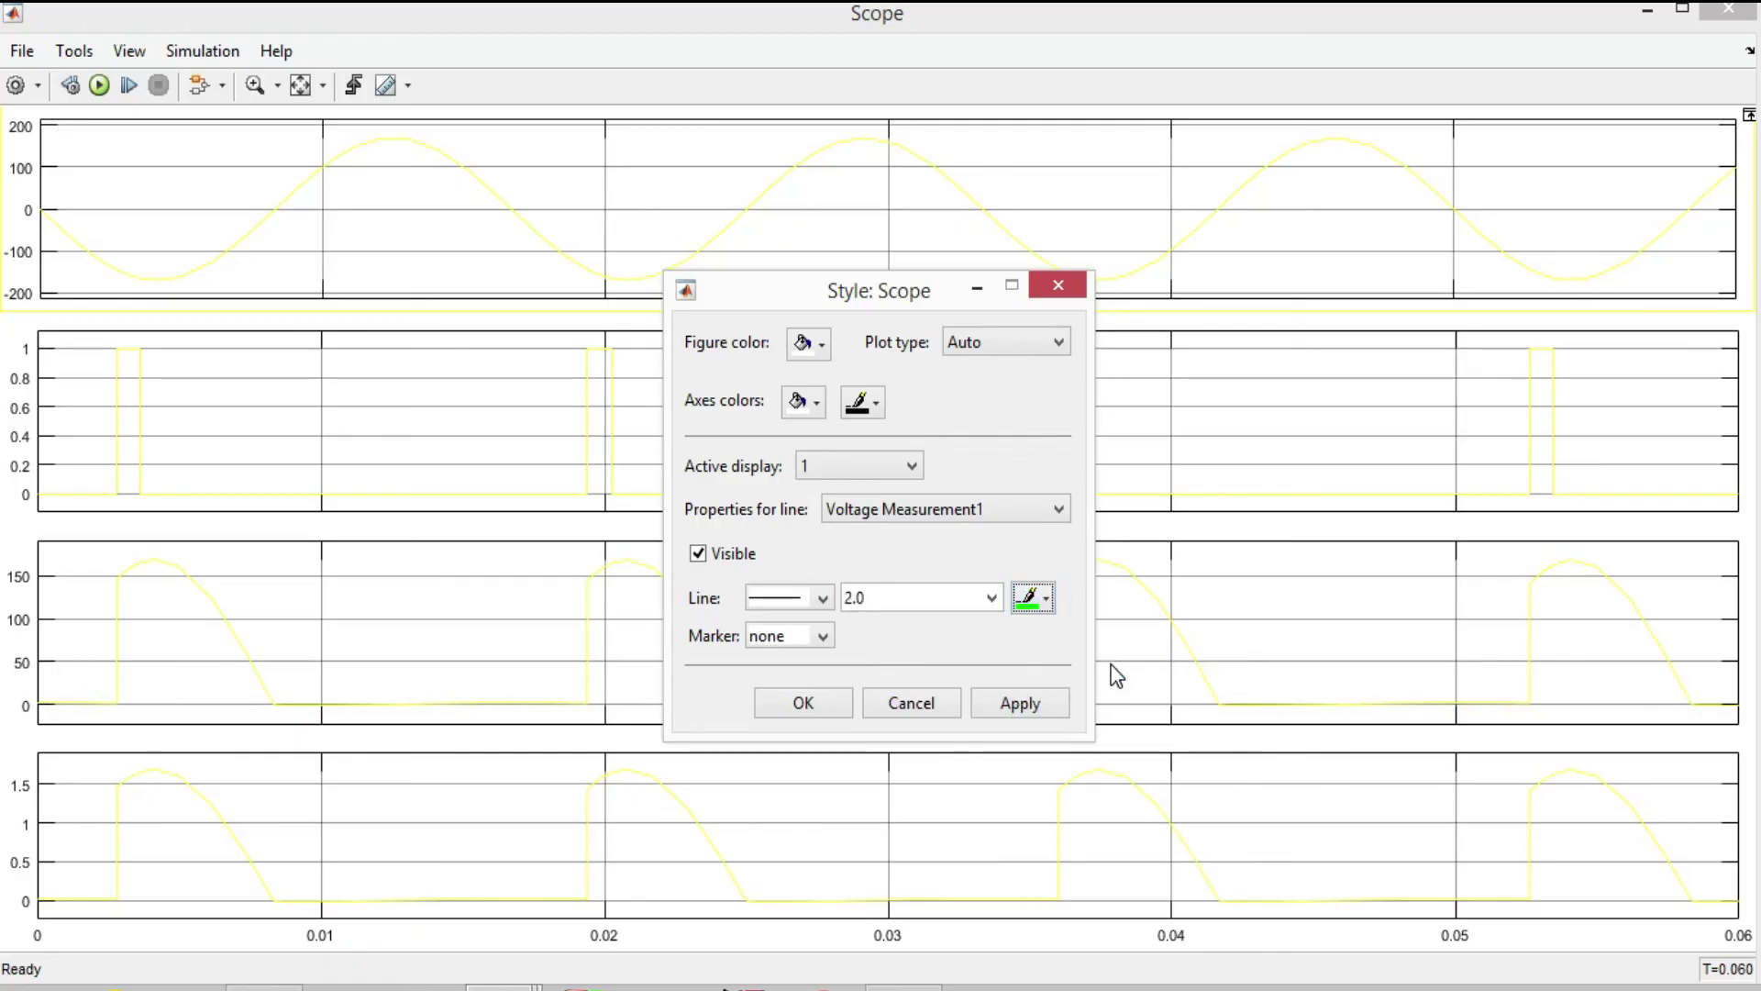
pyautogui.click(1031, 706)
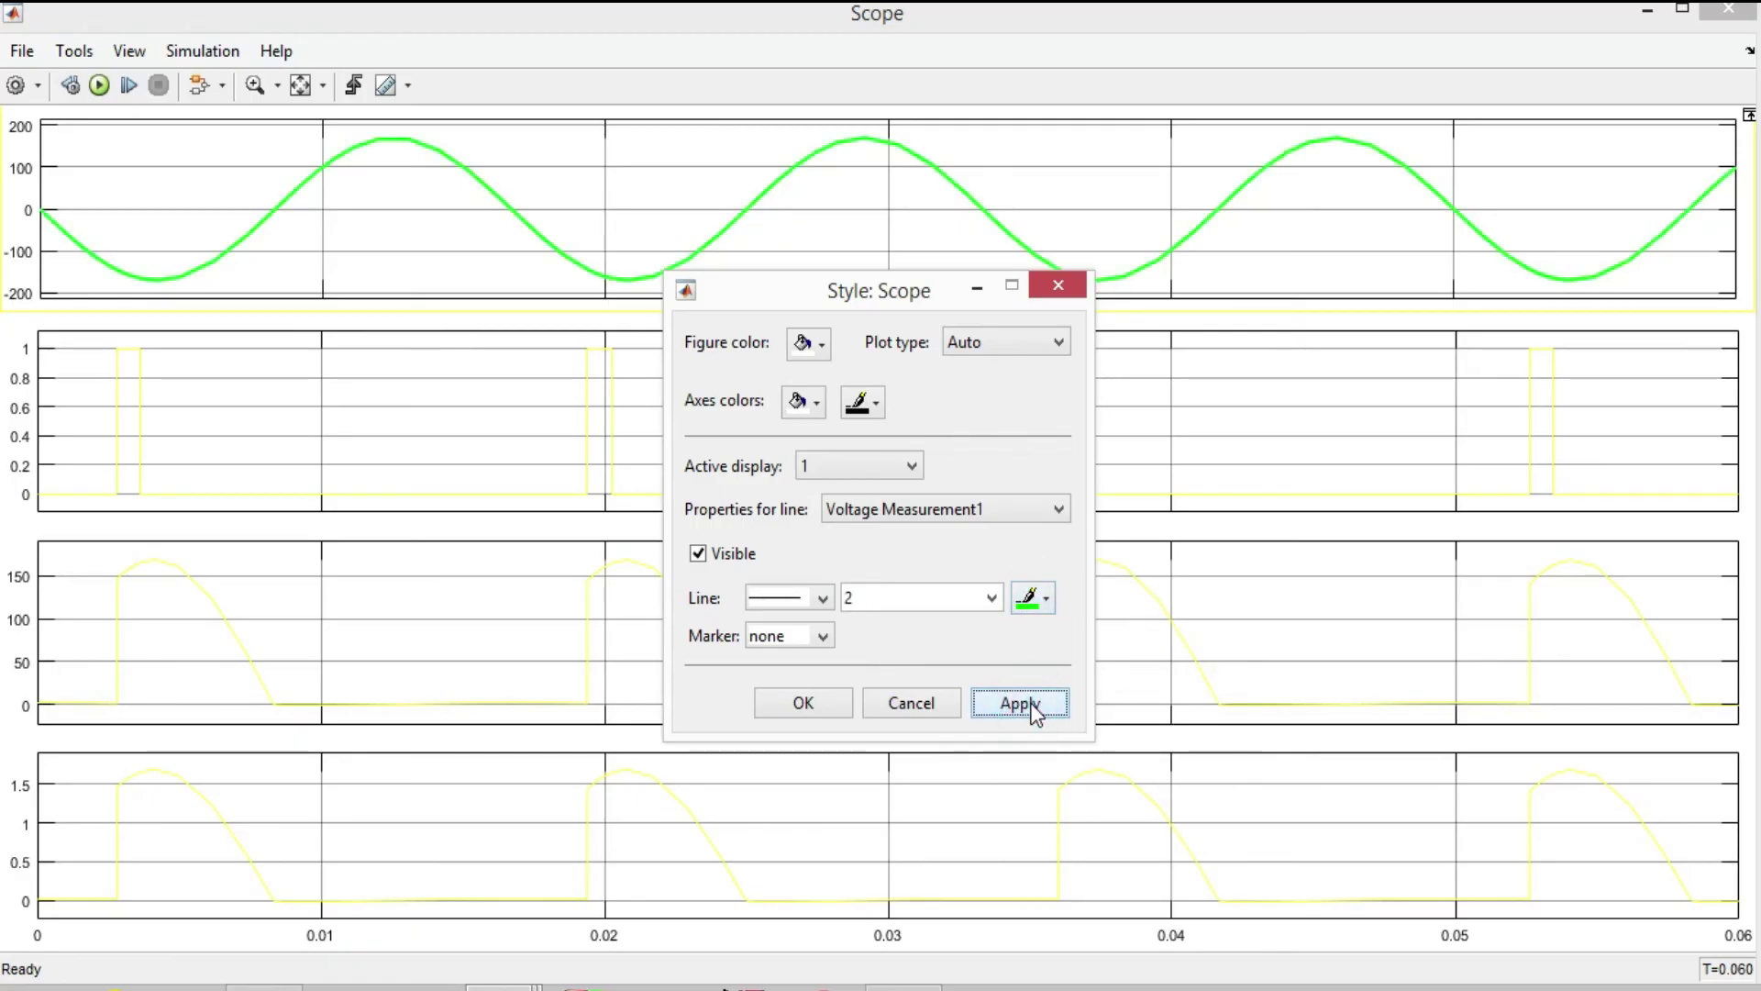
# Step: Style display 2, the pulse trace, as a blue line of width 2.0
pyautogui.click(840, 464)
pyautogui.click(823, 512)
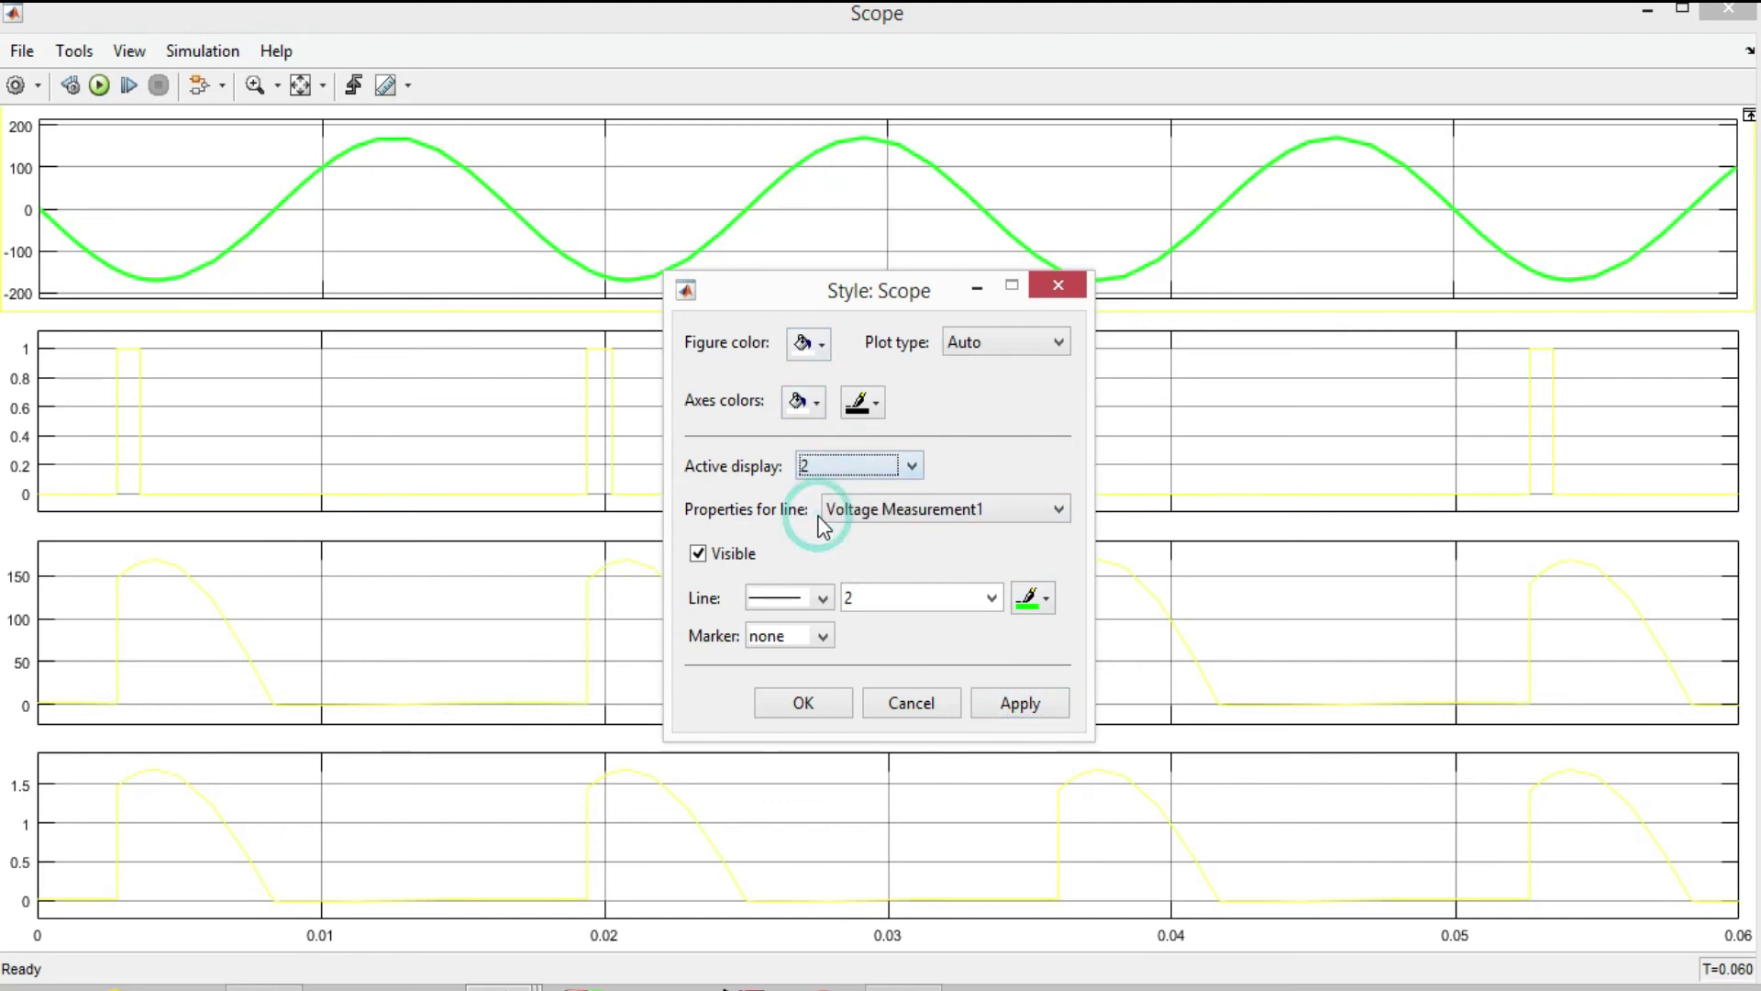
pyautogui.click(991, 598)
pyautogui.click(972, 637)
pyautogui.click(1032, 598)
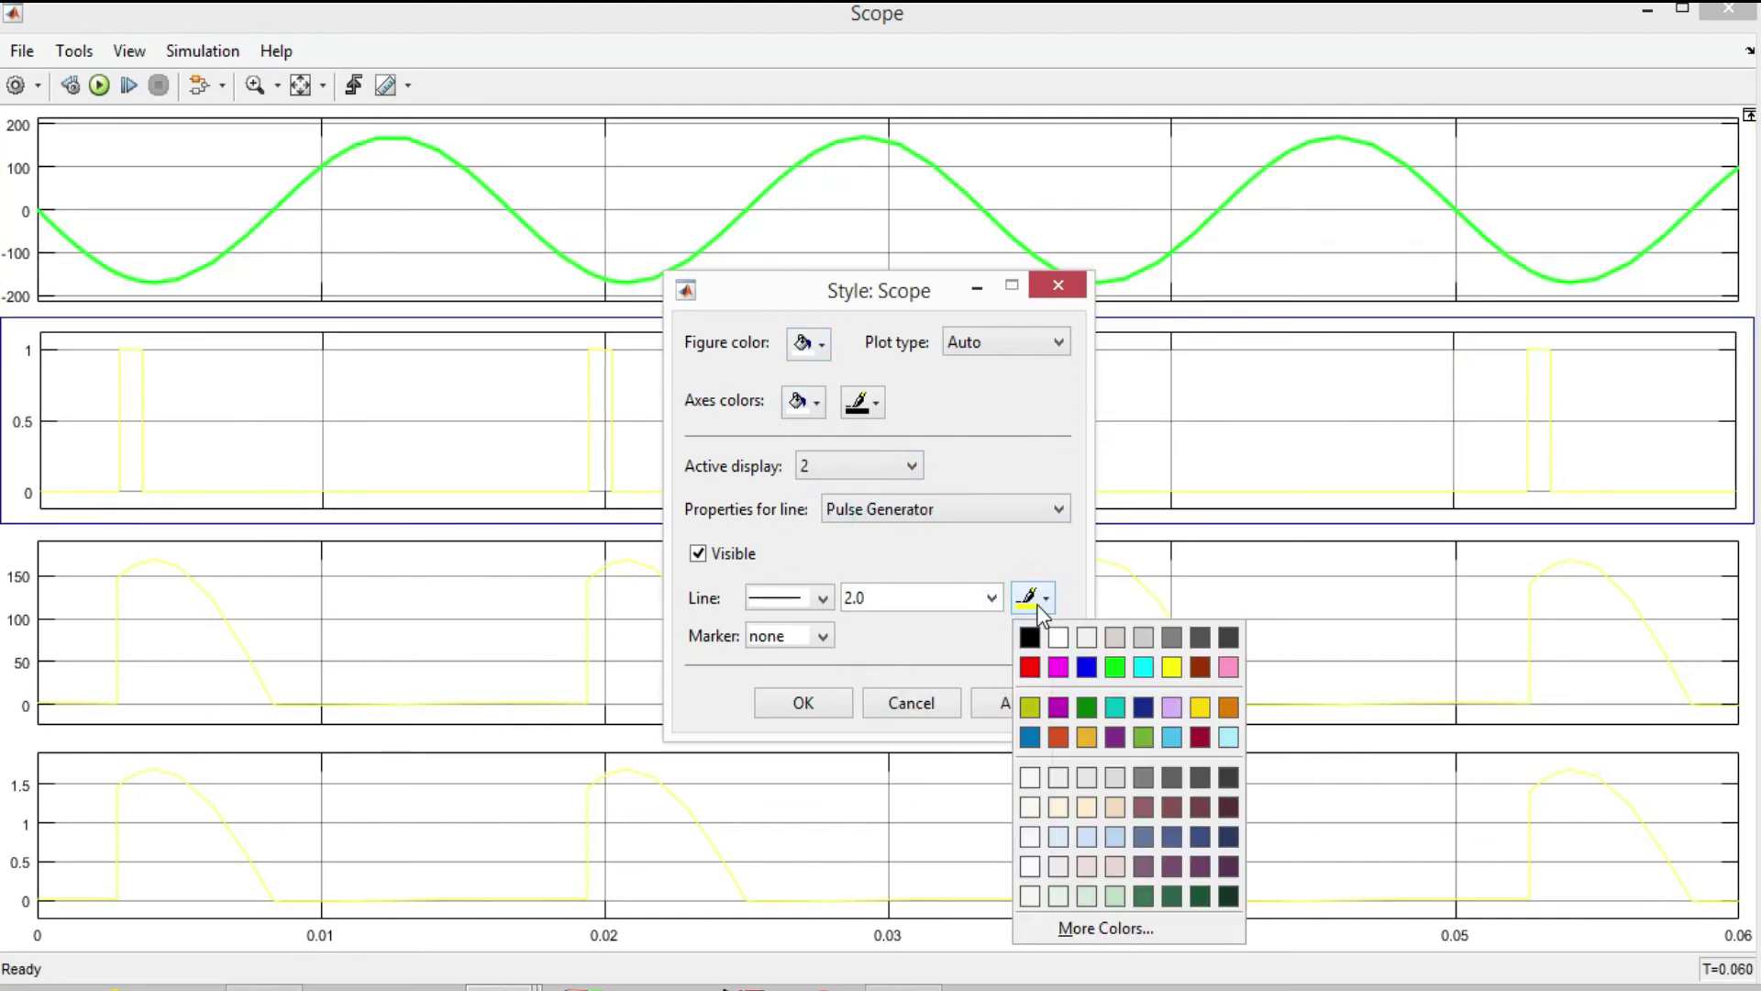
pyautogui.click(1086, 667)
pyautogui.click(1020, 703)
# Step: Style display 3, the Voltage Measurement trace, as a red line of width 2.0
pyautogui.click(879, 469)
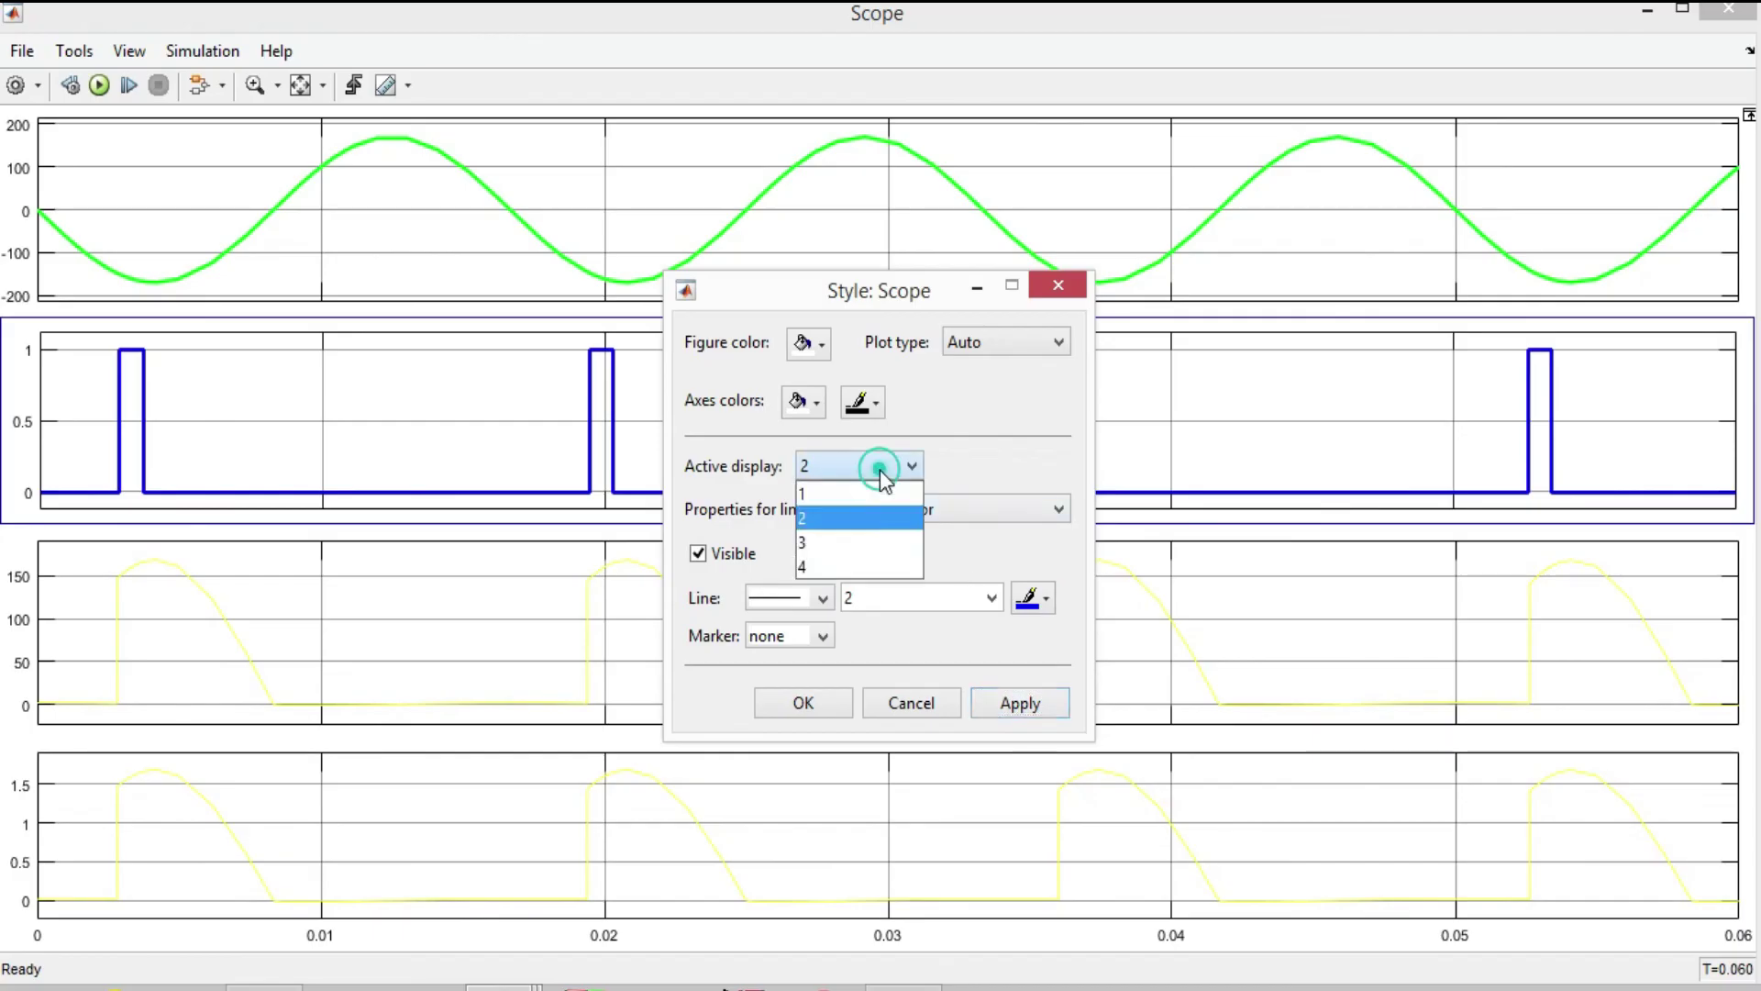
pyautogui.click(839, 531)
pyautogui.click(982, 602)
pyautogui.click(917, 653)
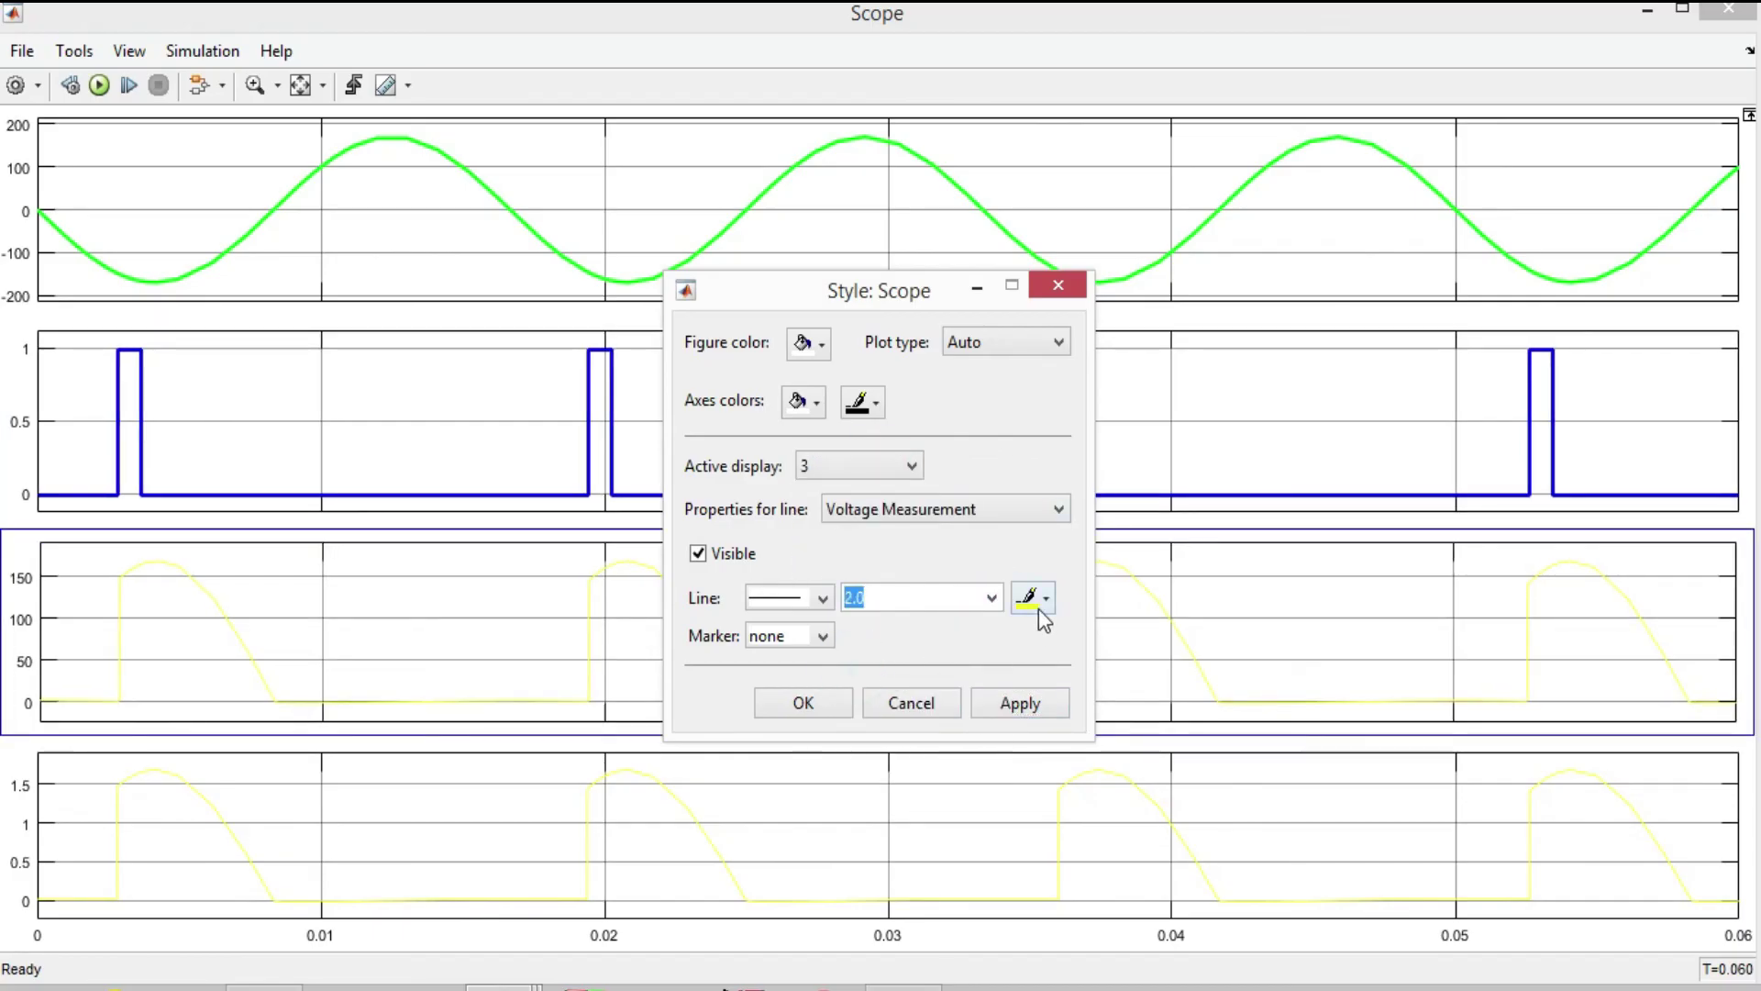
pyautogui.click(1039, 607)
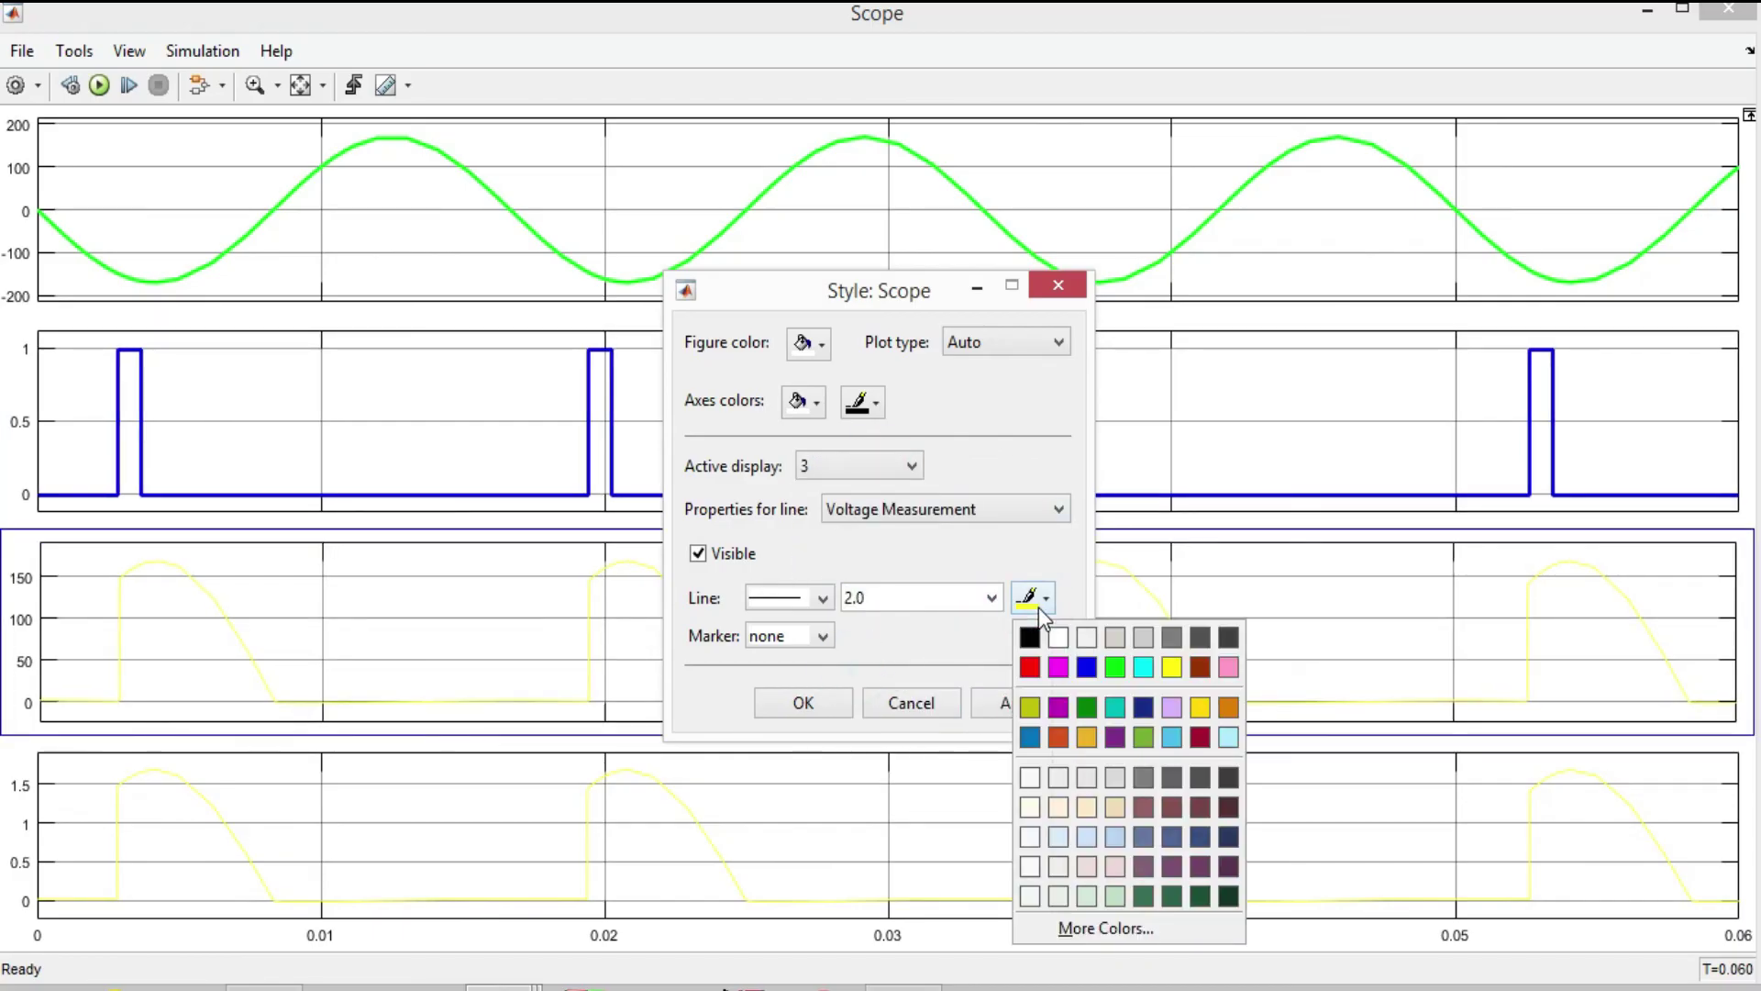
pyautogui.click(1030, 667)
pyautogui.click(1025, 707)
# Step: Style display 4, the Current Measurement trace, as a magenta line of width 2.0 and close Style
pyautogui.click(913, 466)
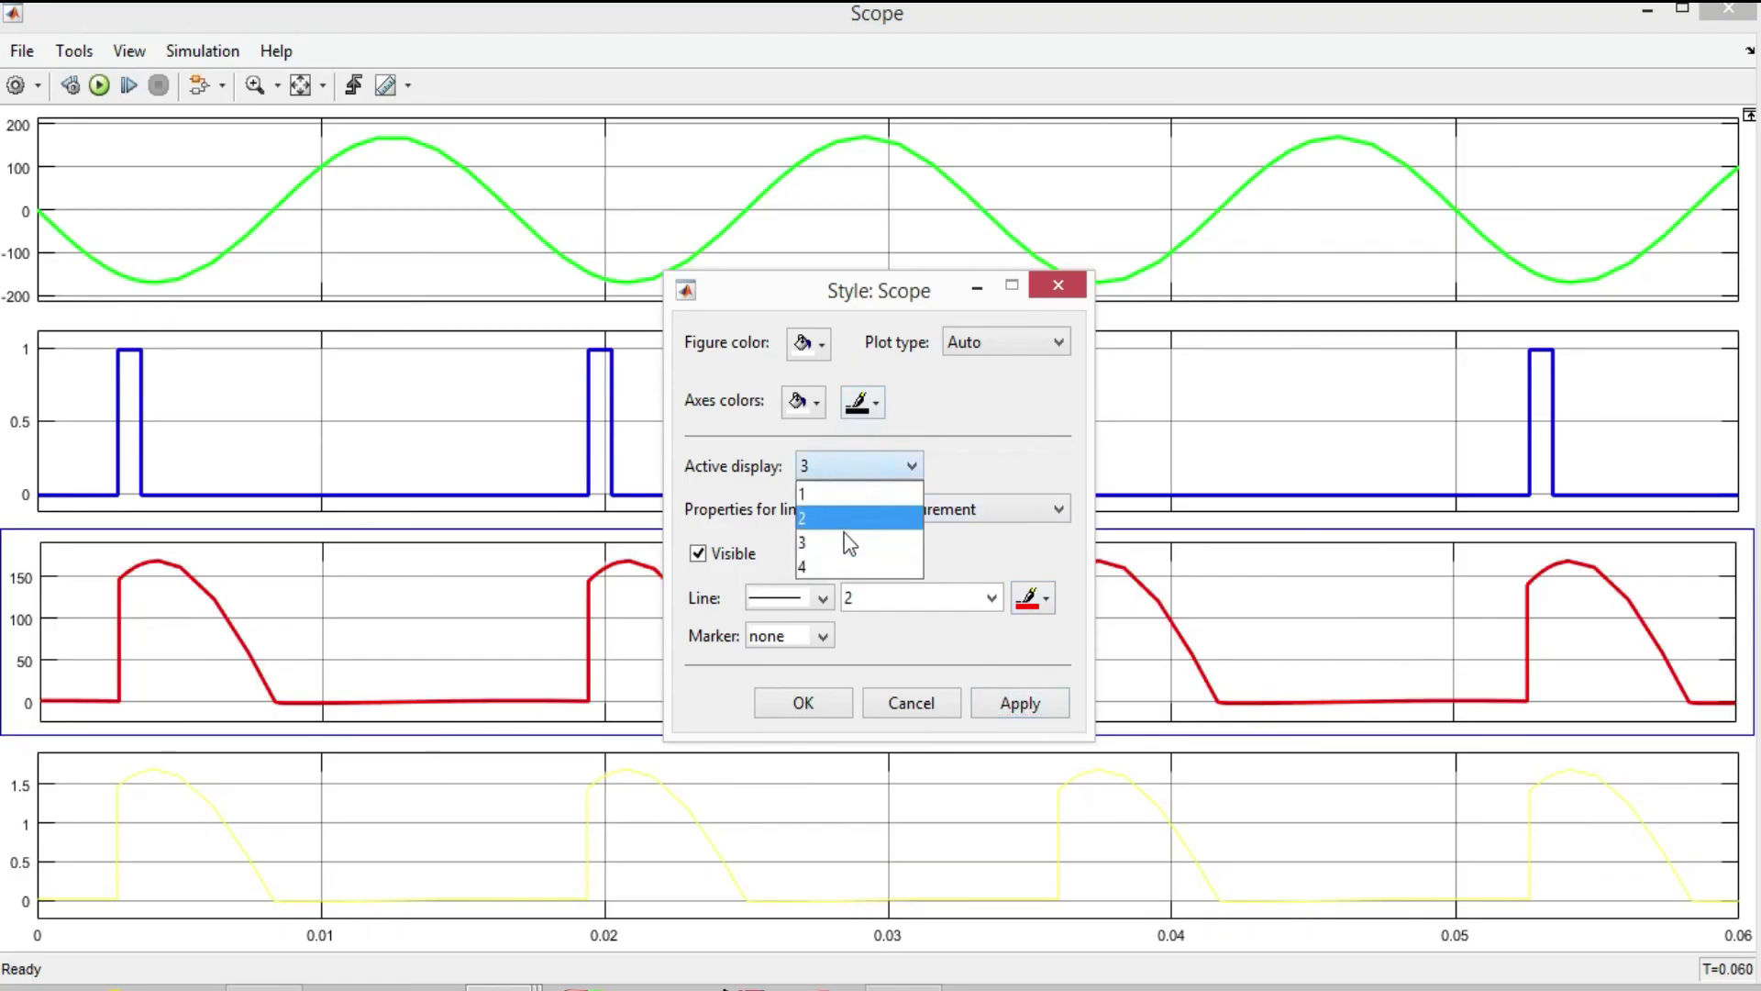
pyautogui.click(894, 567)
pyautogui.click(990, 597)
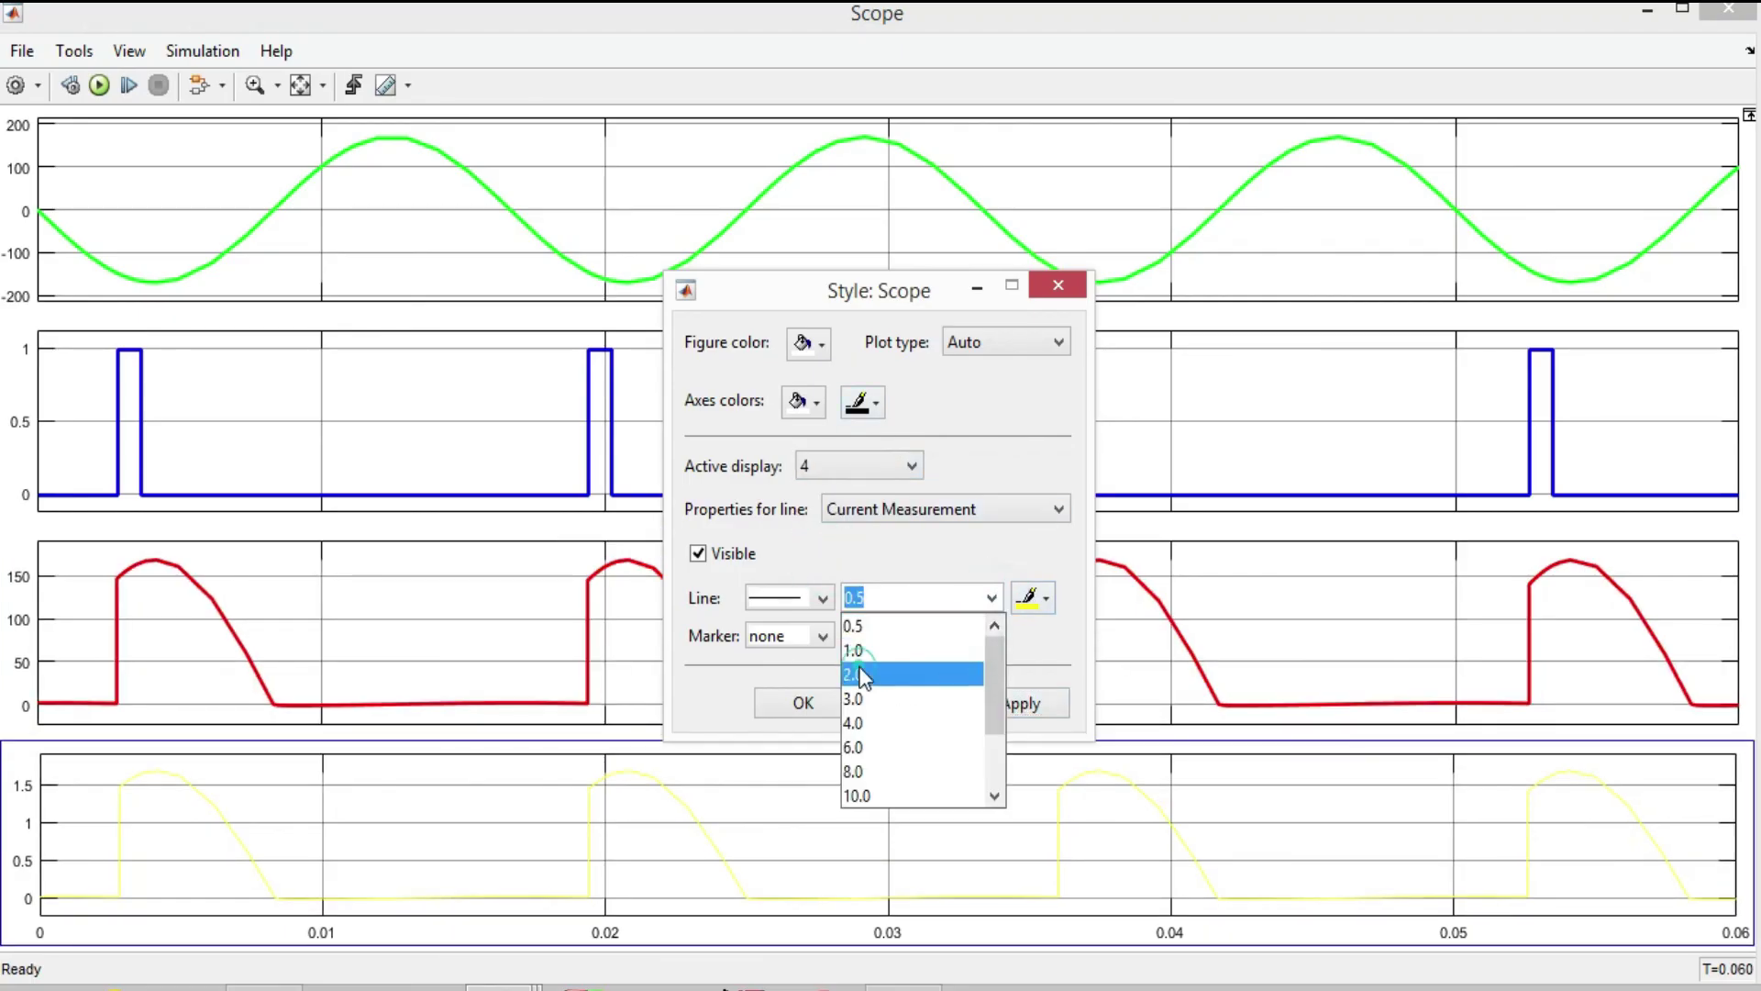
pyautogui.click(972, 666)
pyautogui.click(1033, 597)
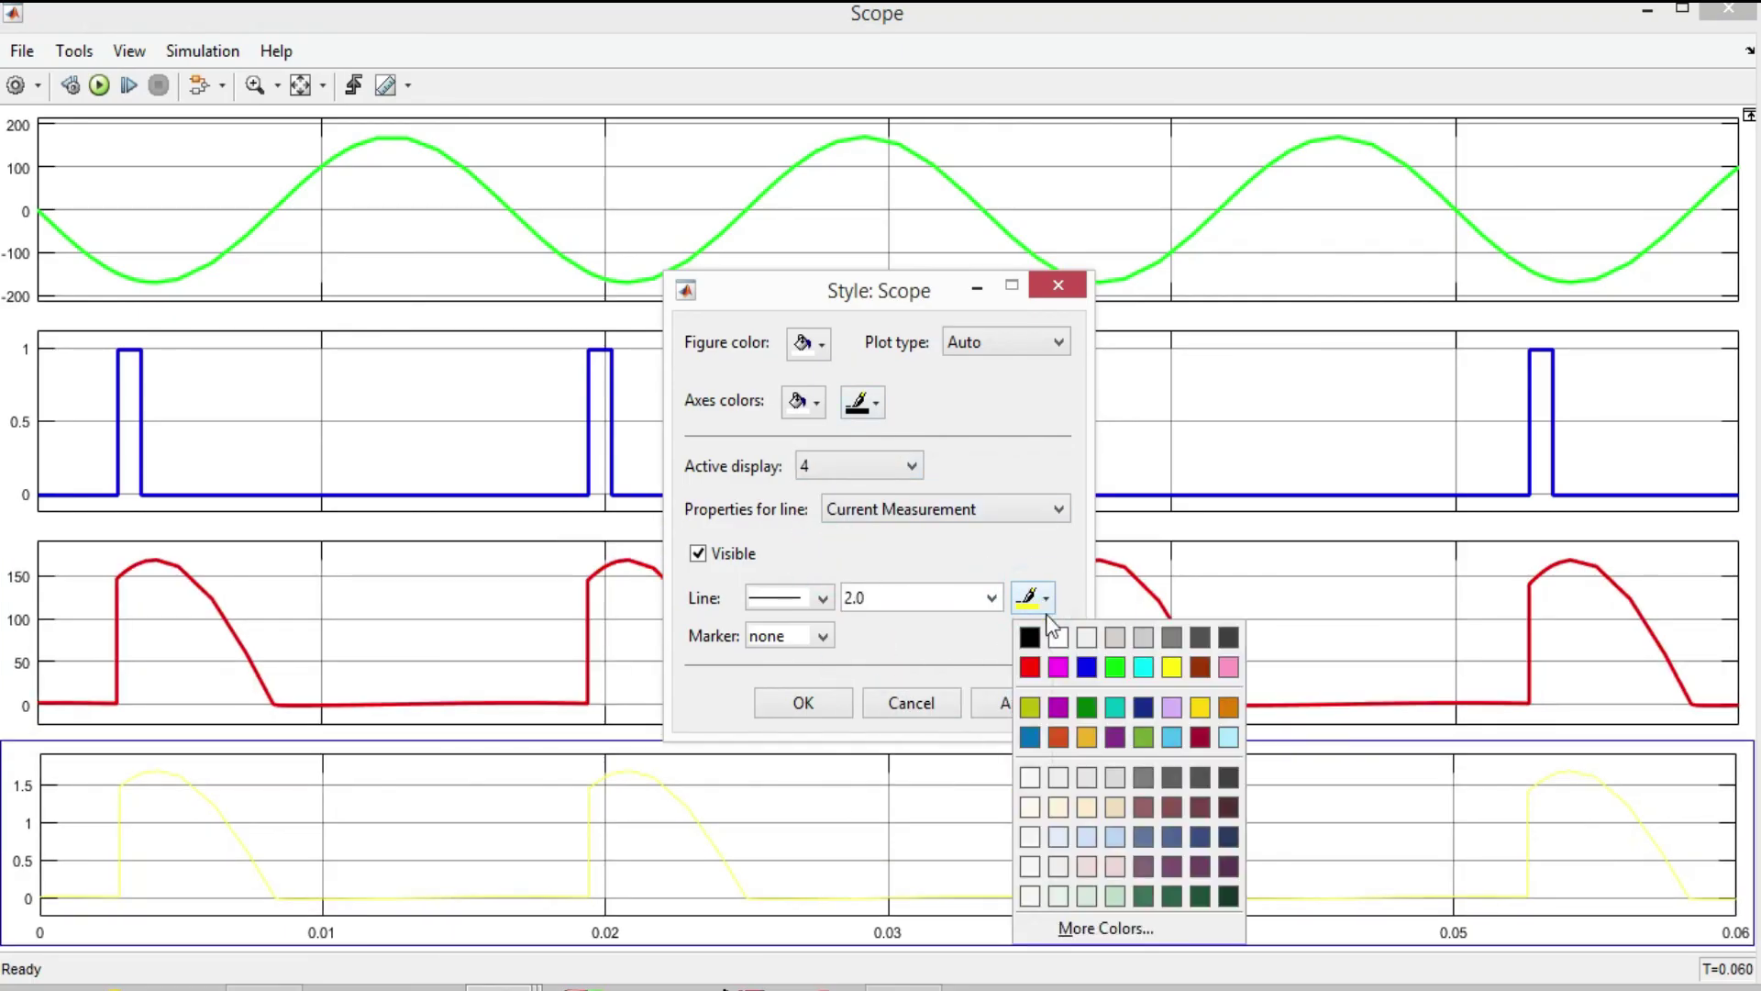
pyautogui.click(1059, 666)
pyautogui.click(1020, 703)
pyautogui.click(798, 702)
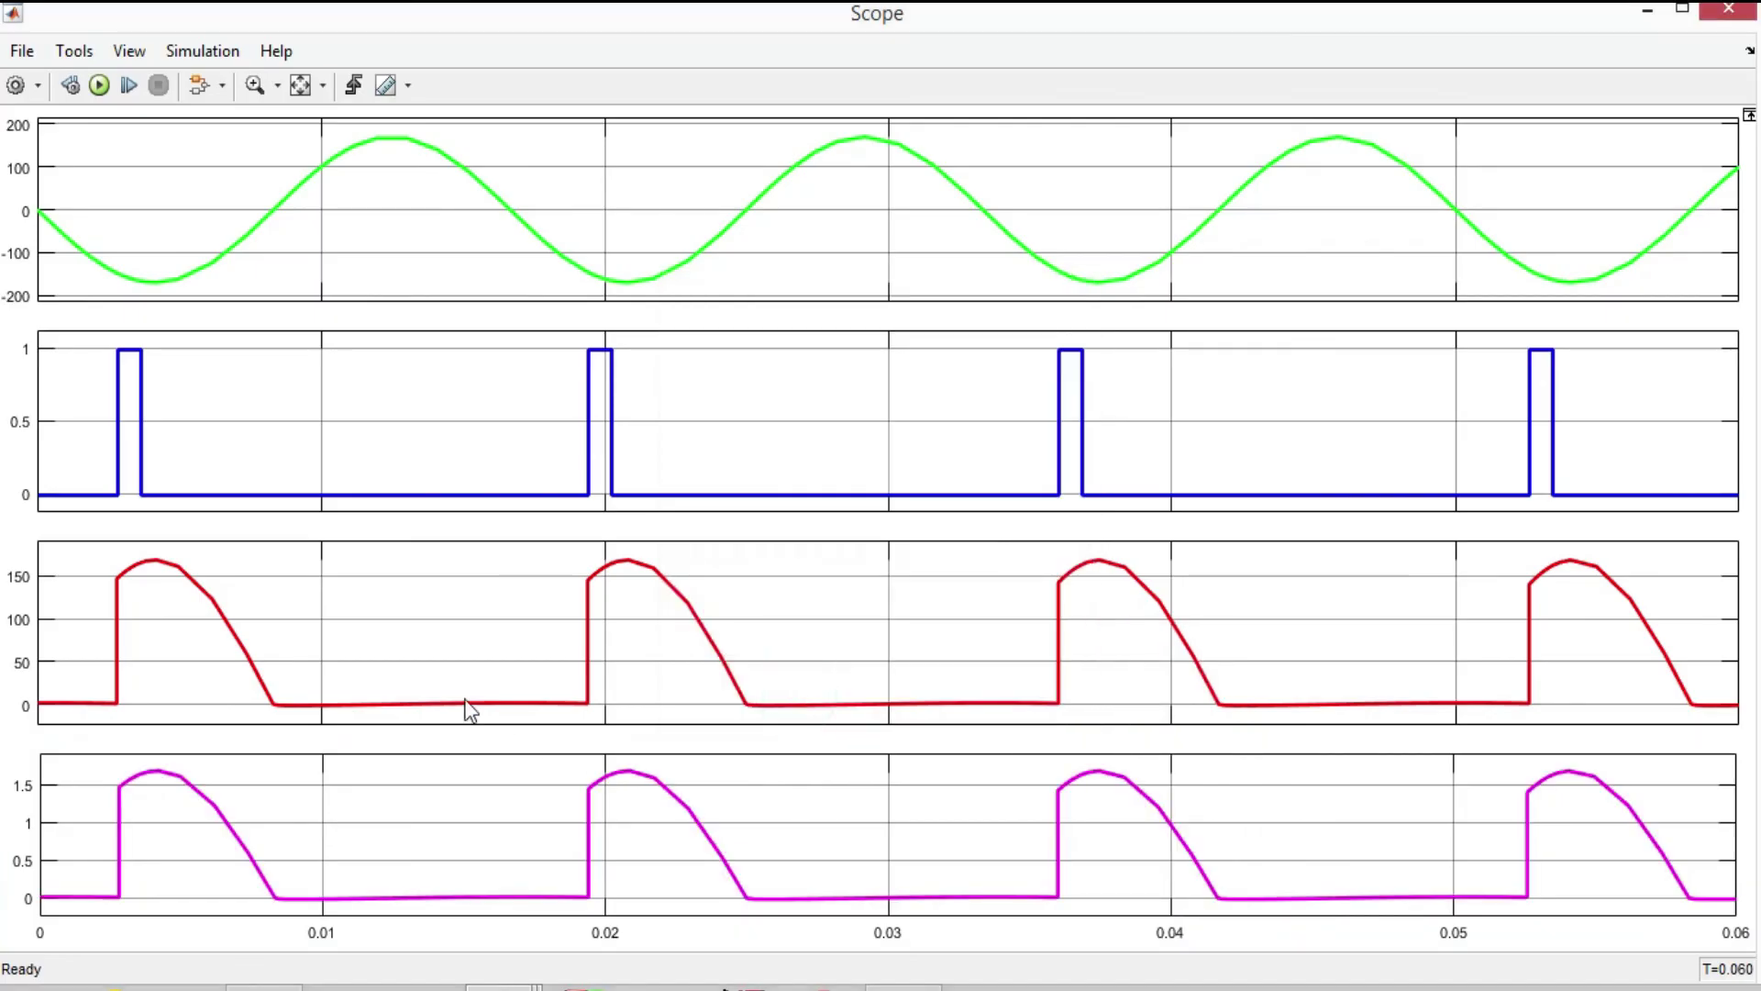